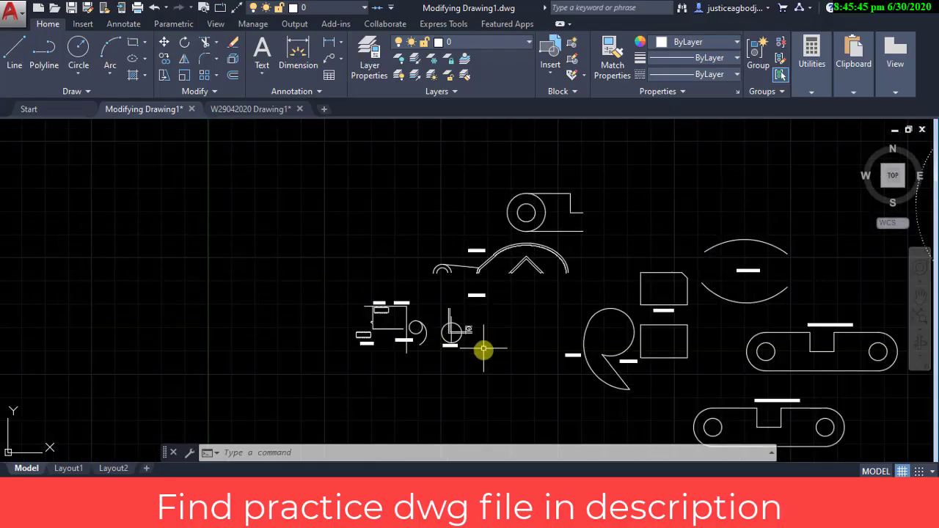
# Step: Switch to the W29042020 Drawing1 drawing and examine its dimensioned part with the ring of bolt holes and central pentagon
pyautogui.scroll(5, 377, 308)
pyautogui.moveTo(445, 365); pyautogui.dragTo(310, 328, button='middle')
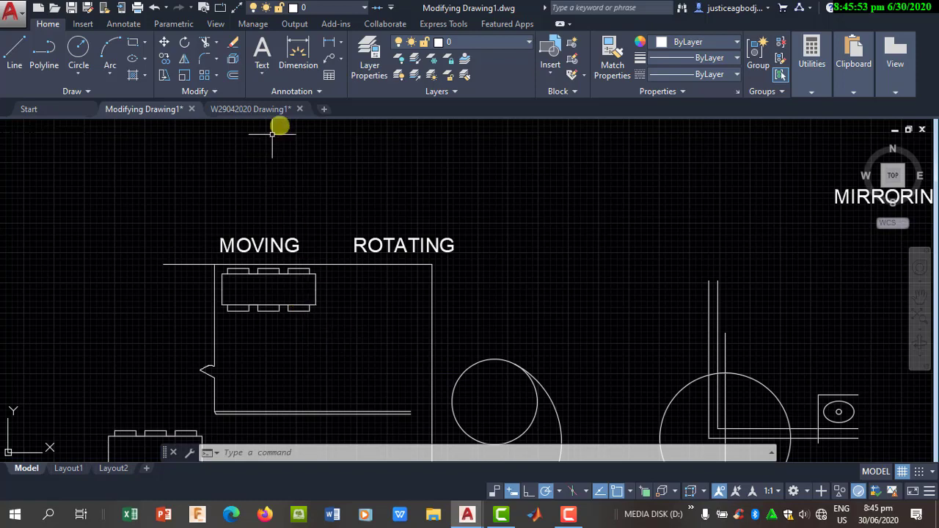
pyautogui.click(269, 109)
pyautogui.scroll(-5, 410, 232)
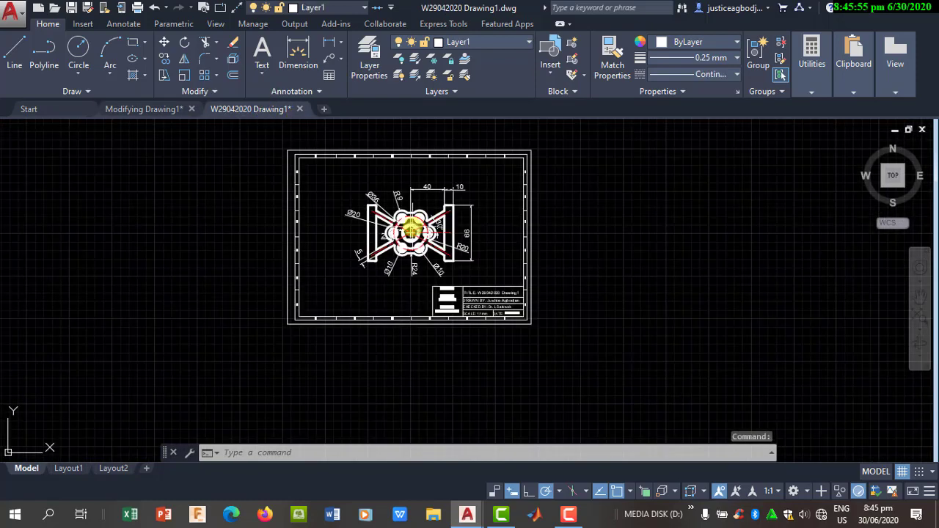
pyautogui.scroll(2, 396, 215)
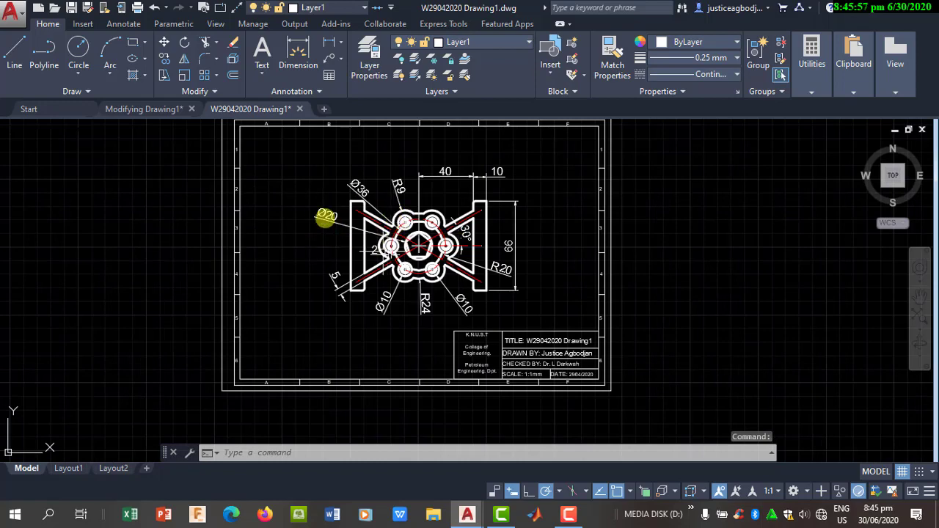
pyautogui.scroll(5, 422, 235)
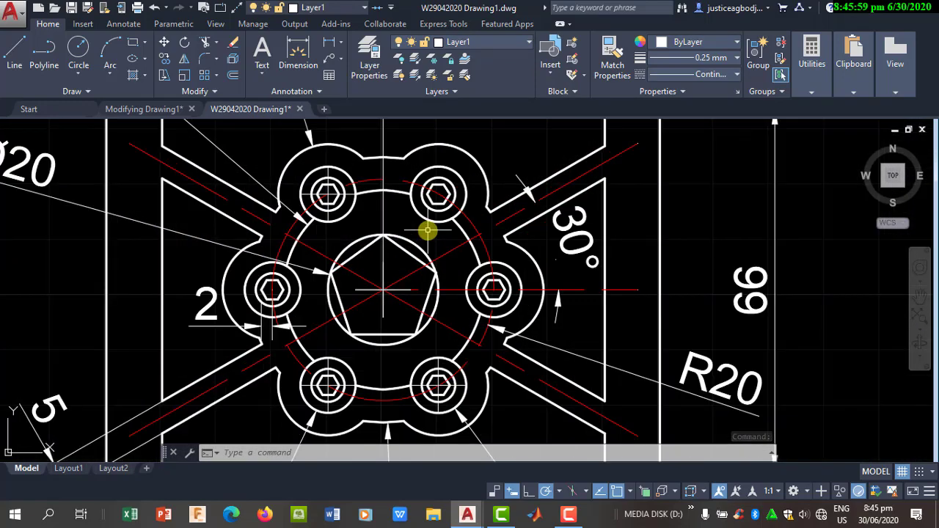
pyautogui.scroll(-4, 427, 231)
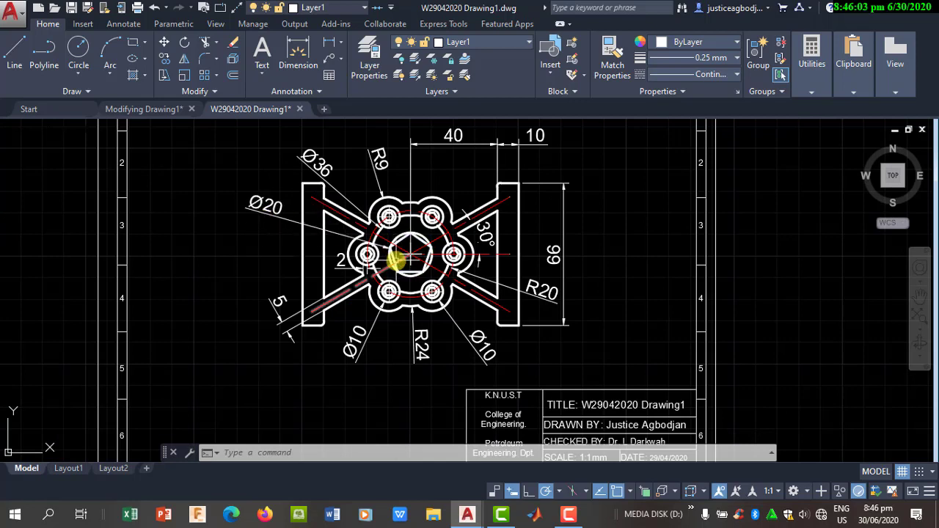
pyautogui.moveTo(394, 260)
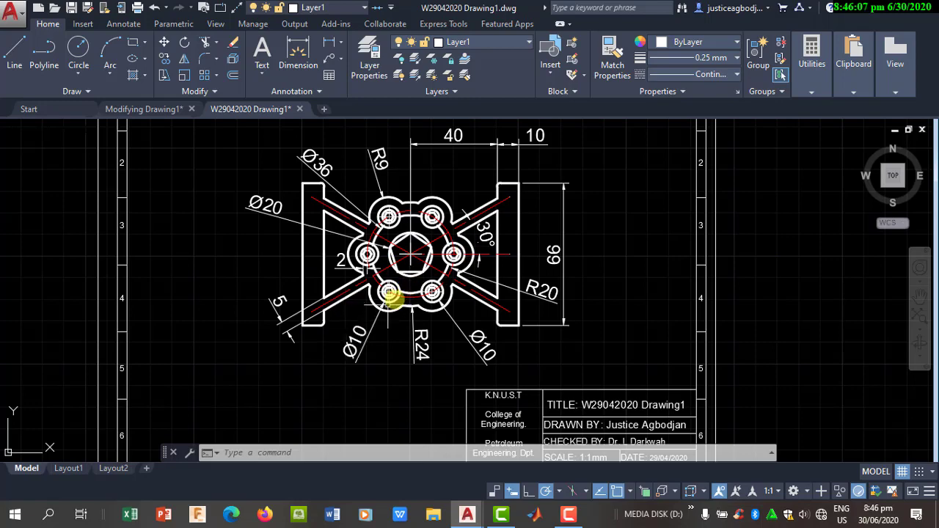
# Step: Return to Modifying Drawing1 and look over the labelled practice figures, from blend curves and chamfering to moving and rotating
pyautogui.click(184, 109)
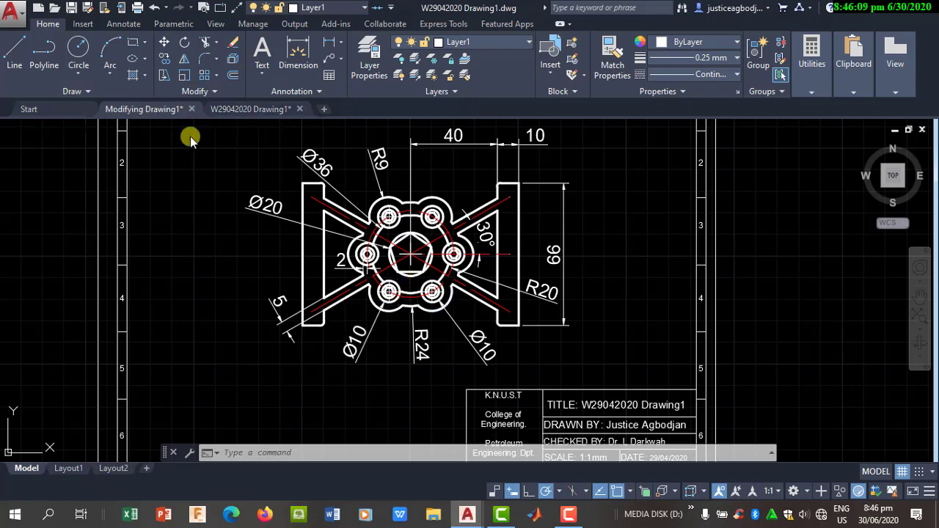
pyautogui.moveTo(334, 243)
pyautogui.mouseDown(button='middle')
pyautogui.moveTo(345, 268)
pyautogui.moveTo(44, 271)
pyautogui.mouseUp(button='middle')
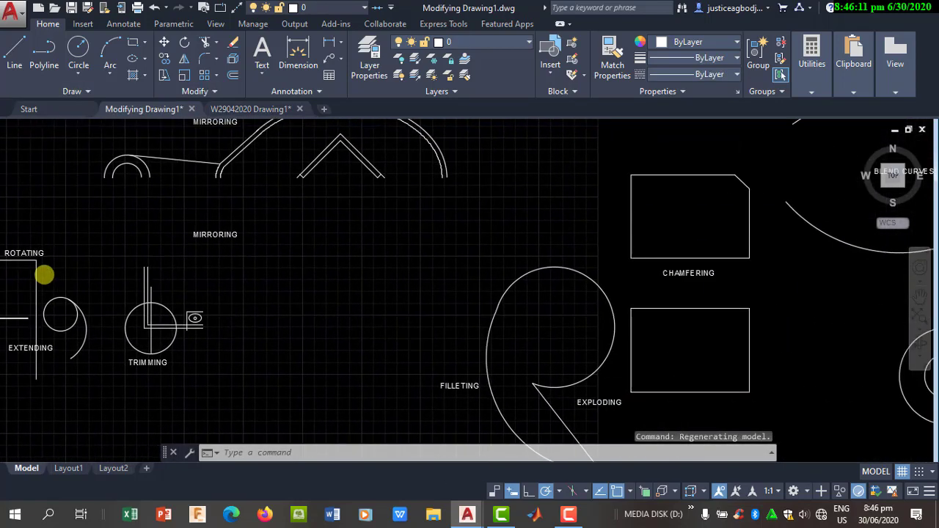
pyautogui.scroll(-5, 357, 279)
pyautogui.moveTo(445, 289); pyautogui.dragTo(363, 289, button='middle')
pyautogui.scroll(5, 393, 269)
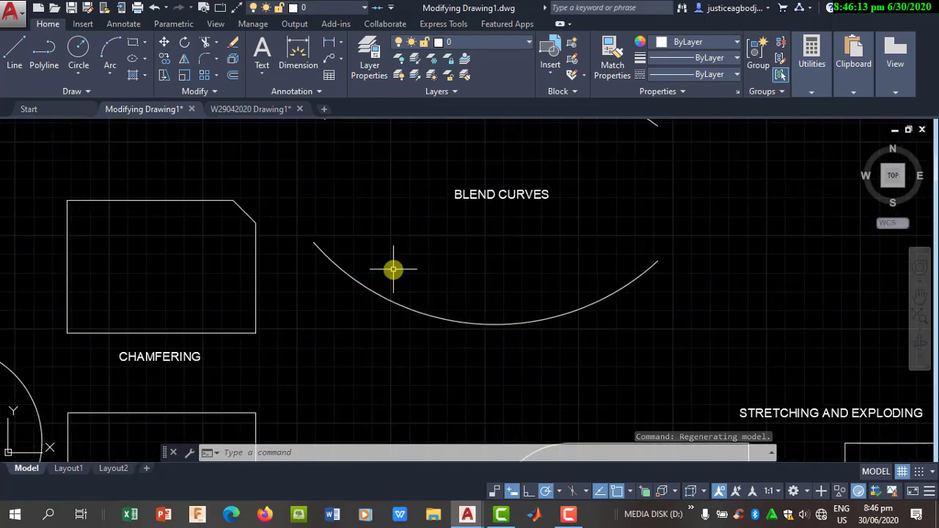
pyautogui.scroll(-5, 393, 269)
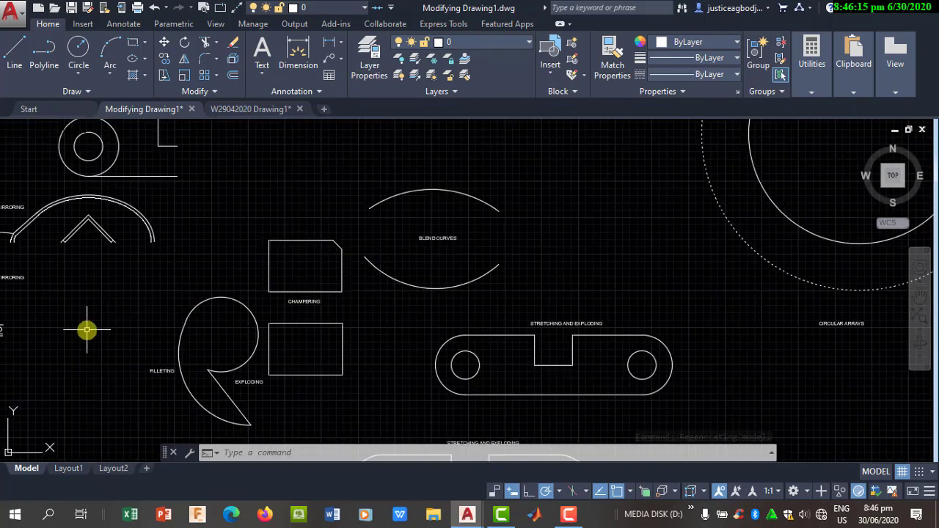
pyautogui.moveTo(102, 330)
pyautogui.mouseDown(button='middle')
pyautogui.moveTo(564, 369)
pyautogui.moveTo(539, 311)
pyautogui.mouseUp(button='middle')
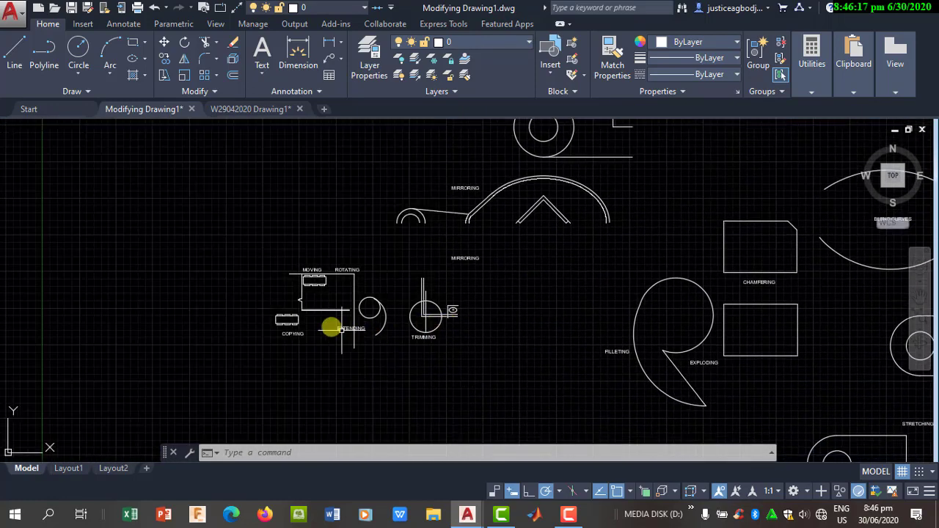
pyautogui.scroll(6, 316, 283)
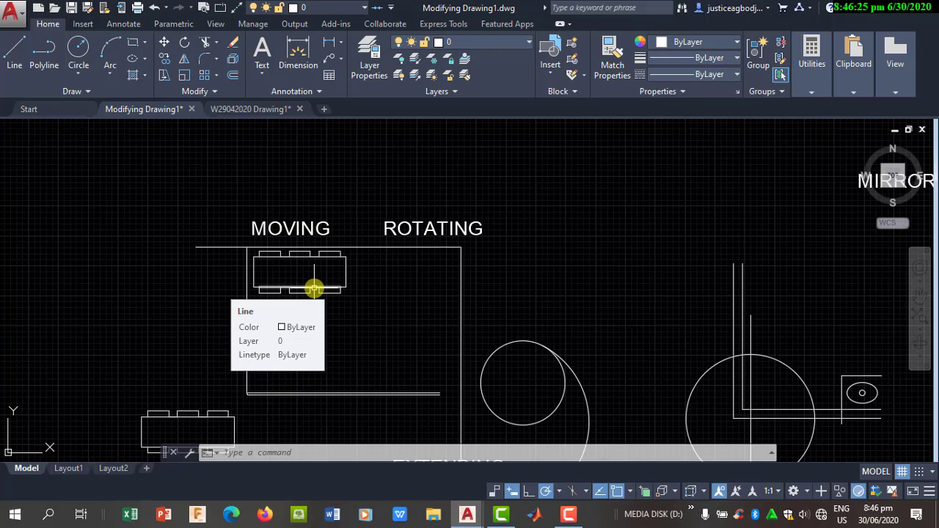
pyautogui.scroll(-10, 314, 289)
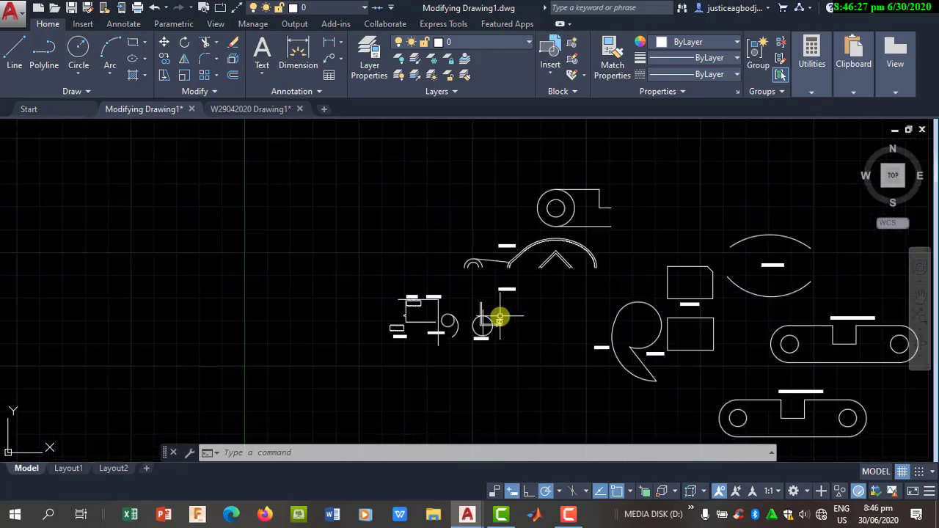
pyautogui.scroll(5, 541, 335)
pyautogui.scroll(8, 545, 380)
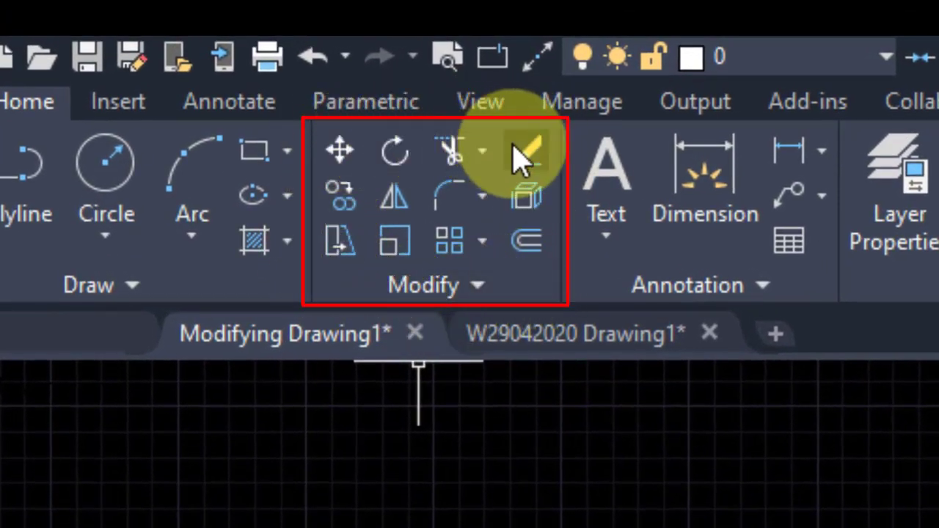
# Step: Select the horizontal line beneath the MOVING and ROTATING labels, review the editing commands available for it, and clear the selection
pyautogui.click(487, 288)
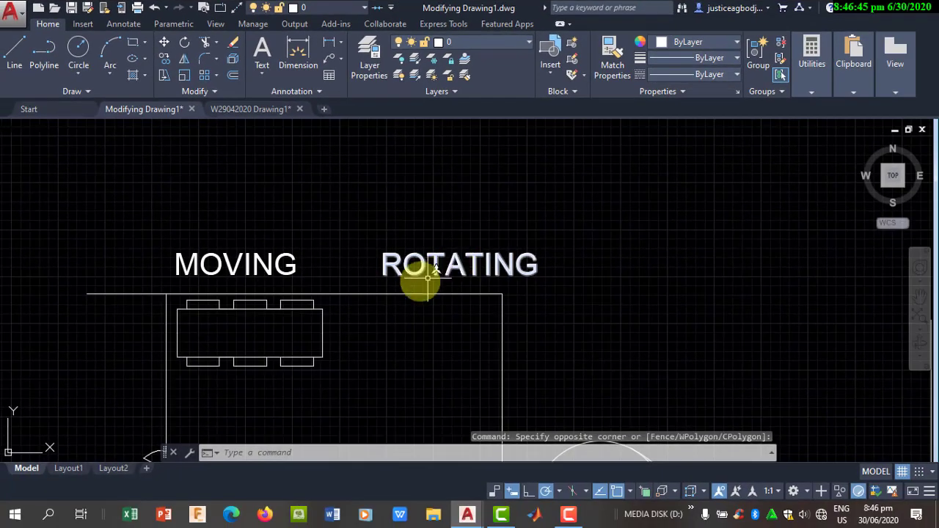
pyautogui.click(360, 293)
pyautogui.rightClick(490, 229)
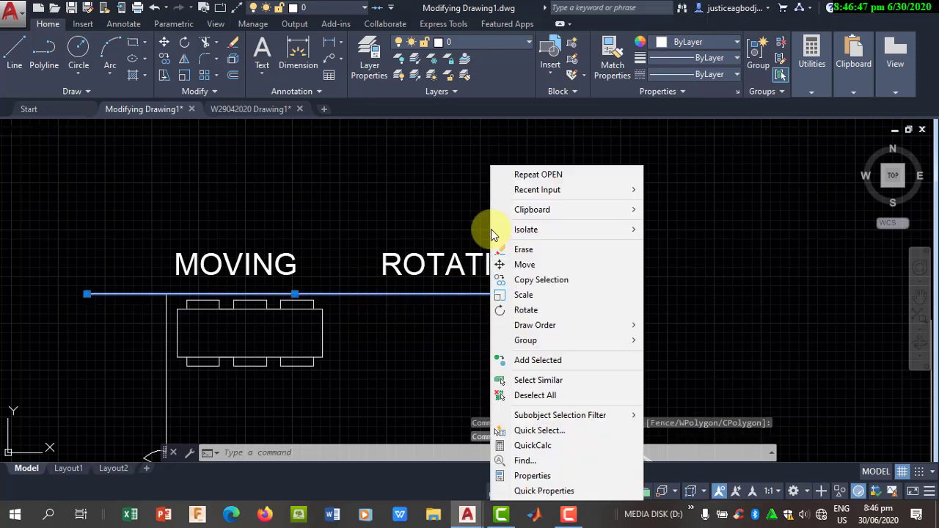
pyautogui.moveTo(548, 184)
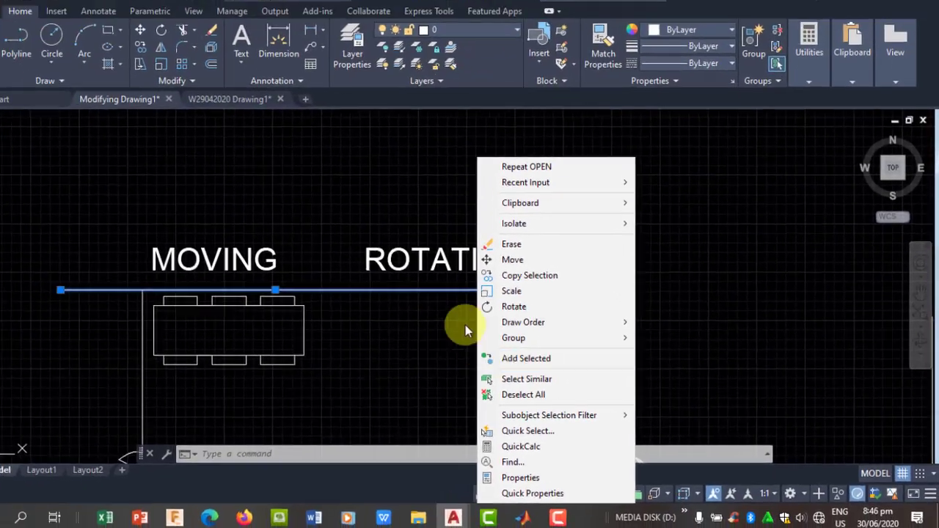
pyautogui.click(382, 149)
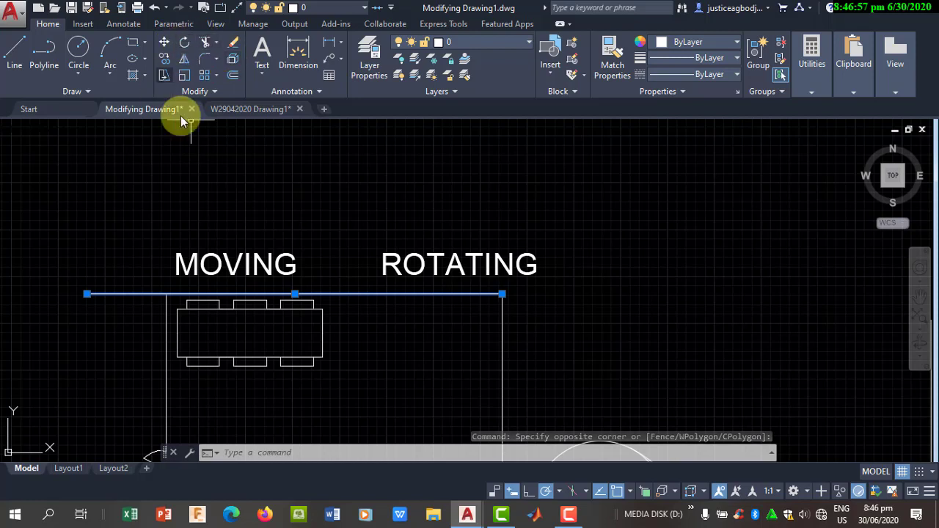
pyautogui.rightClick(594, 258)
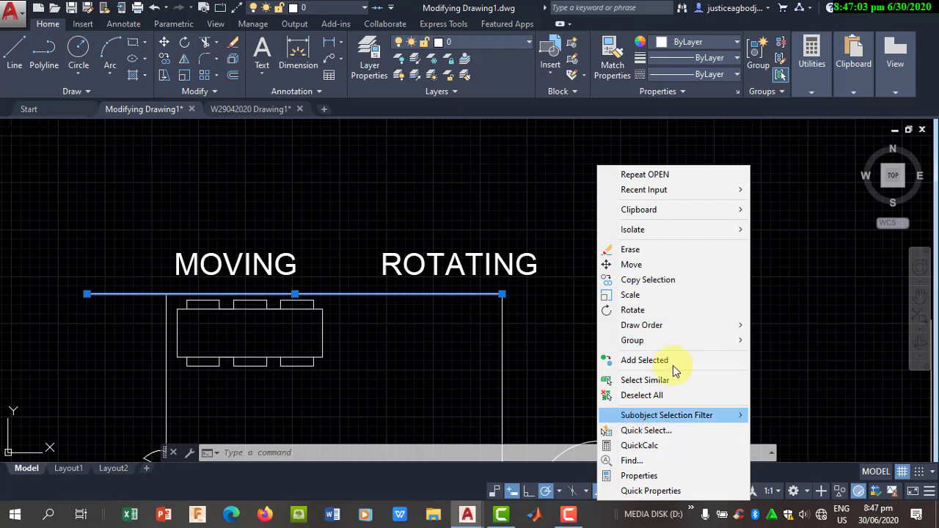
pyautogui.click(492, 205)
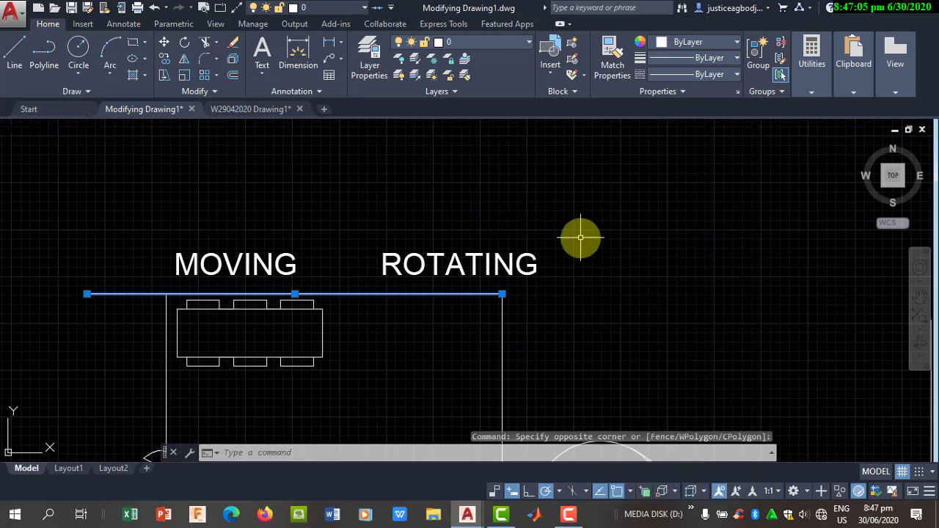
pyautogui.press('Escape')
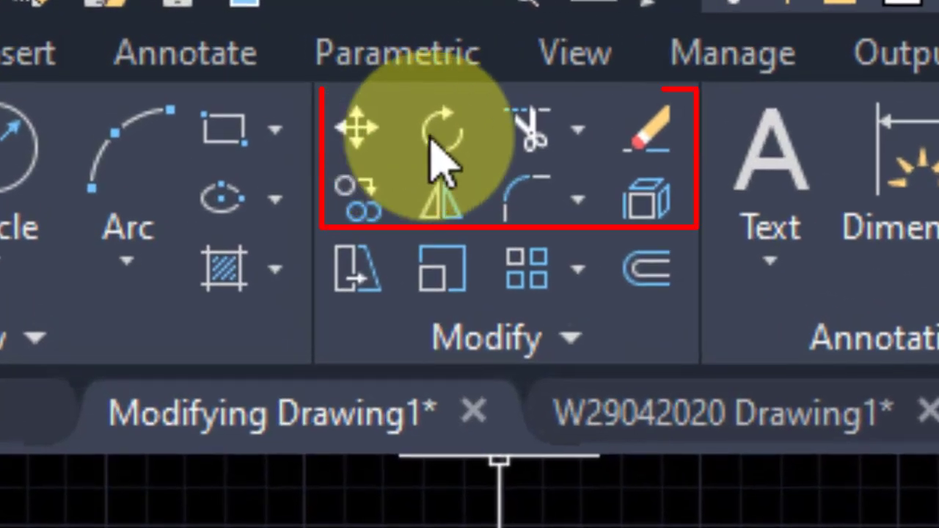
pyautogui.click(566, 139)
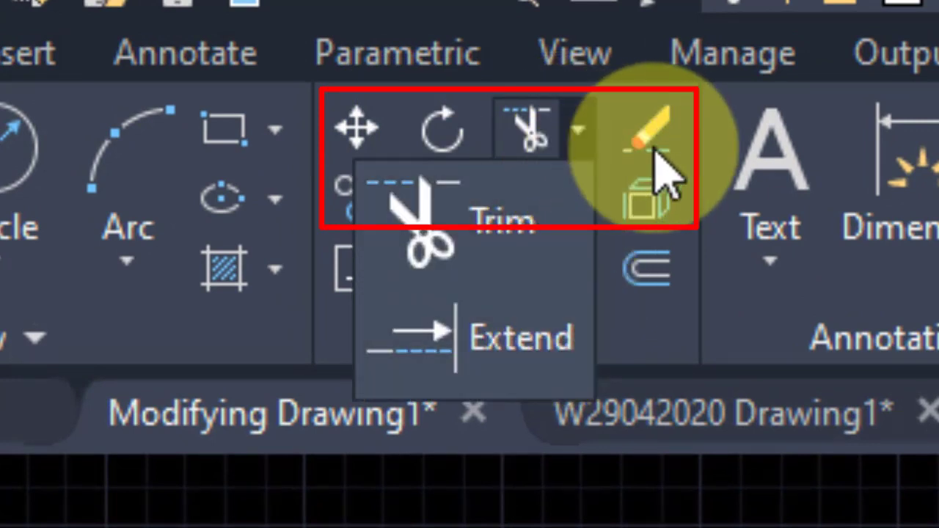
pyautogui.click(664, 172)
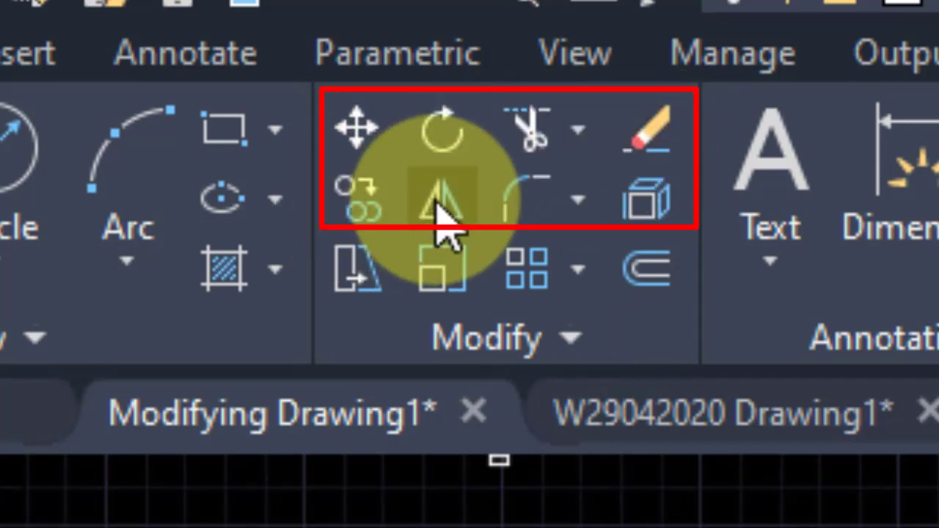
pyautogui.click(578, 201)
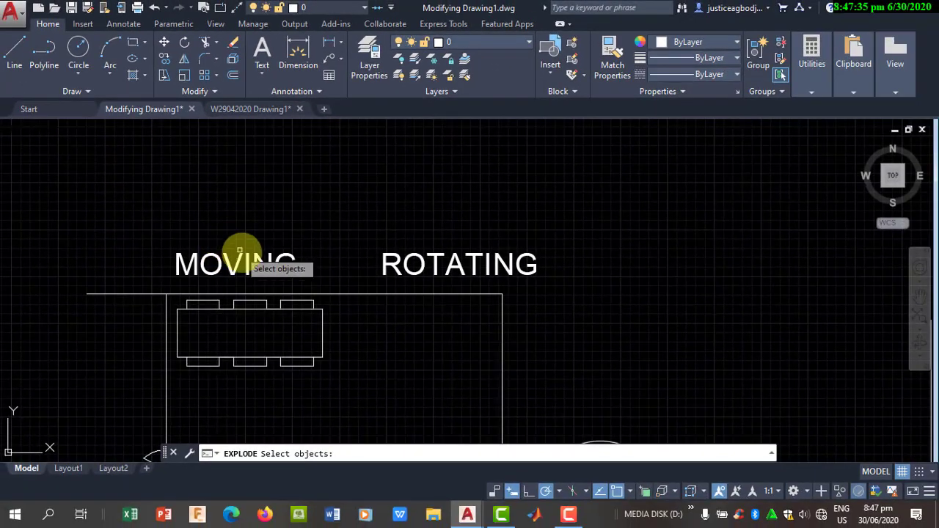
pyautogui.click(164, 44)
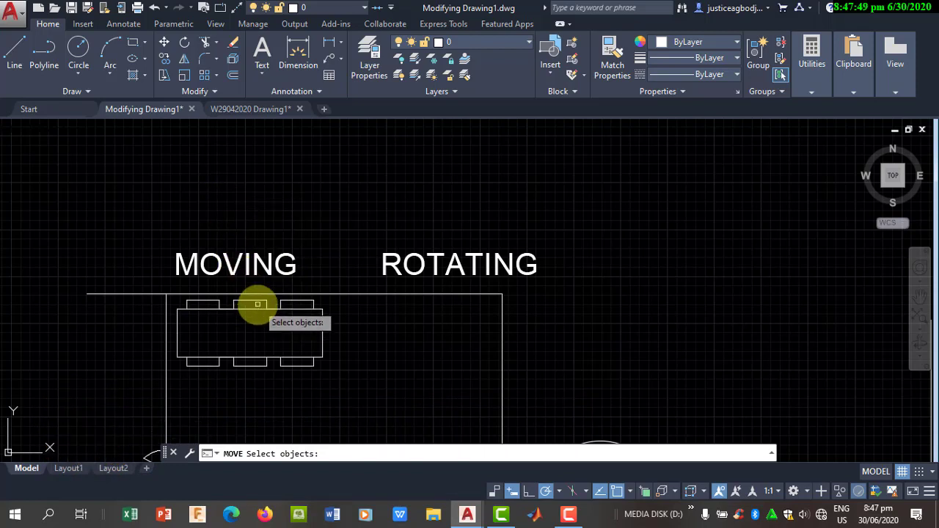
pyautogui.press('Escape')
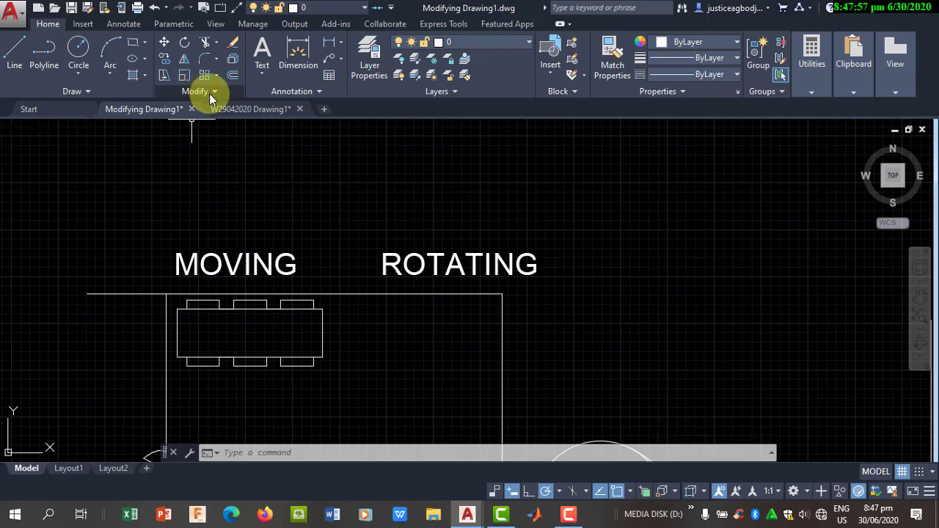
# Step: Move the table and its six chairs 100 units horizontally to the right, using the table's upper-left corner as base point
pyautogui.click(167, 46)
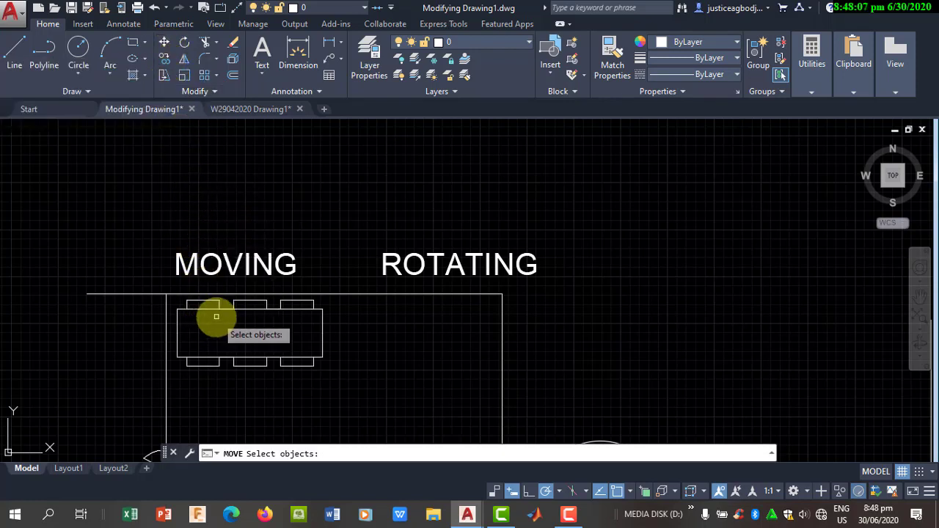
pyautogui.scroll(5, 228, 308)
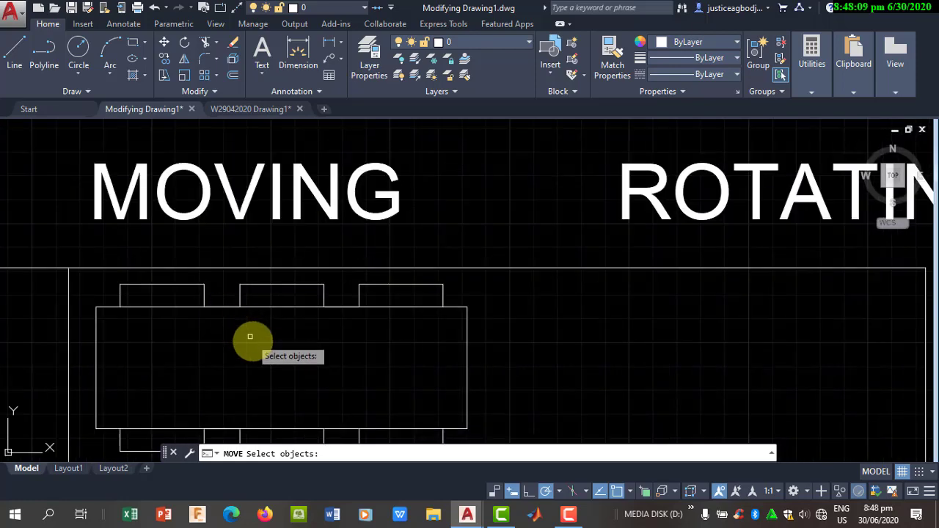
pyautogui.moveTo(305, 245); pyautogui.dragTo(311, 257, button='middle')
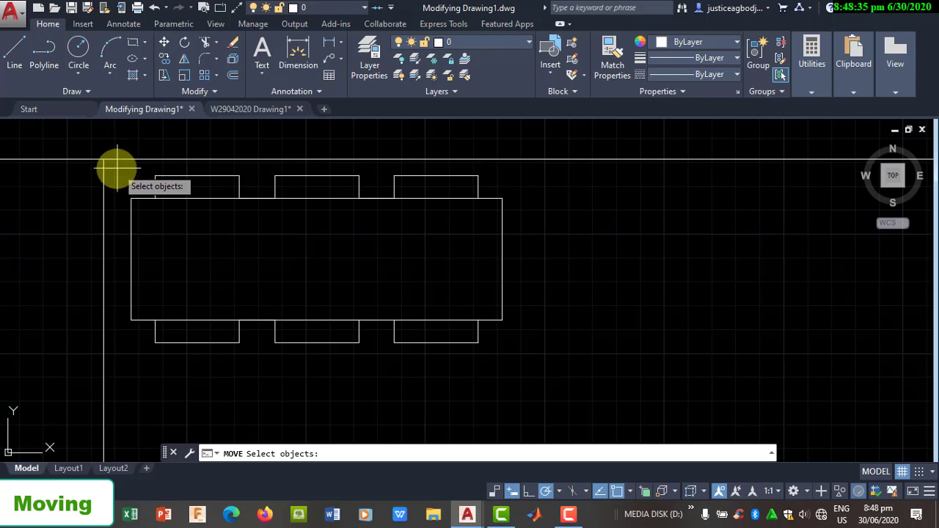
pyautogui.moveTo(116, 169)
pyautogui.mouseDown()
pyautogui.moveTo(297, 274)
pyautogui.moveTo(360, 274)
pyautogui.moveTo(298, 303)
pyautogui.mouseUp()
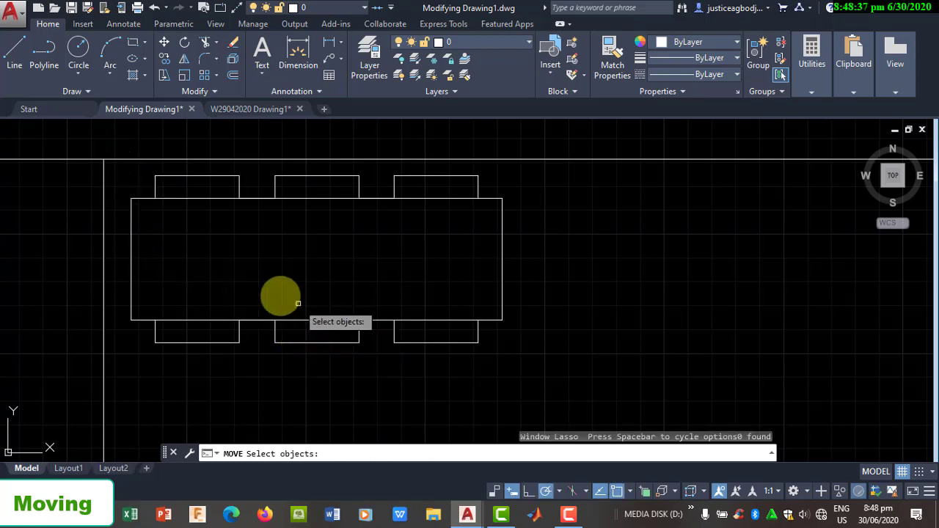
pyautogui.click(116, 169)
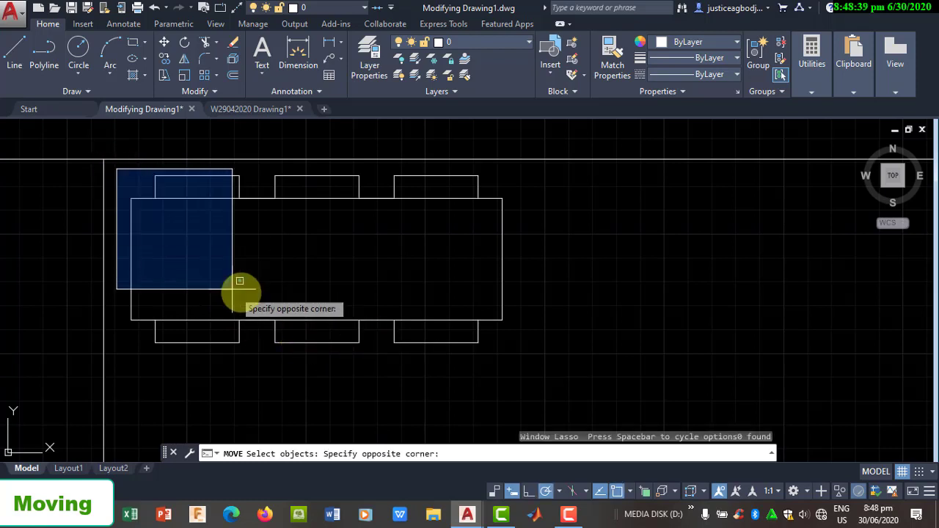
pyautogui.click(533, 358)
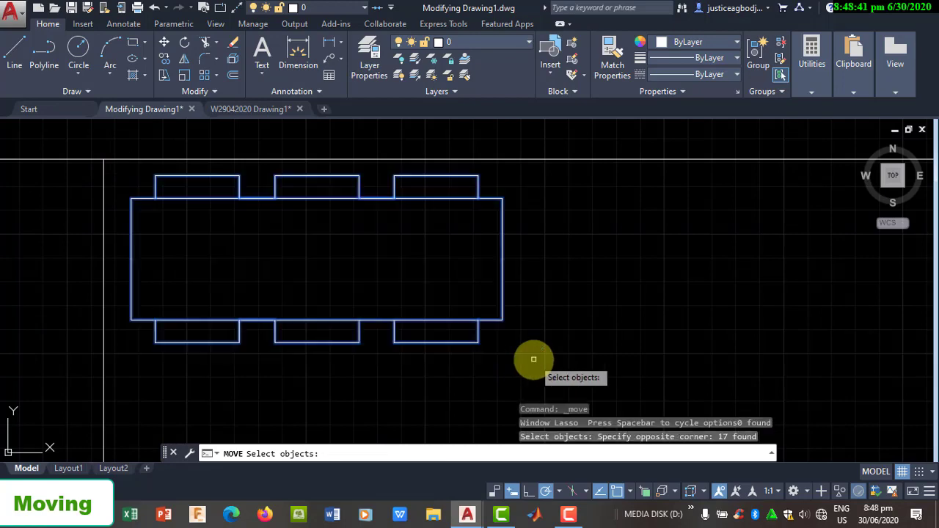
pyautogui.scroll(-4, 422, 283)
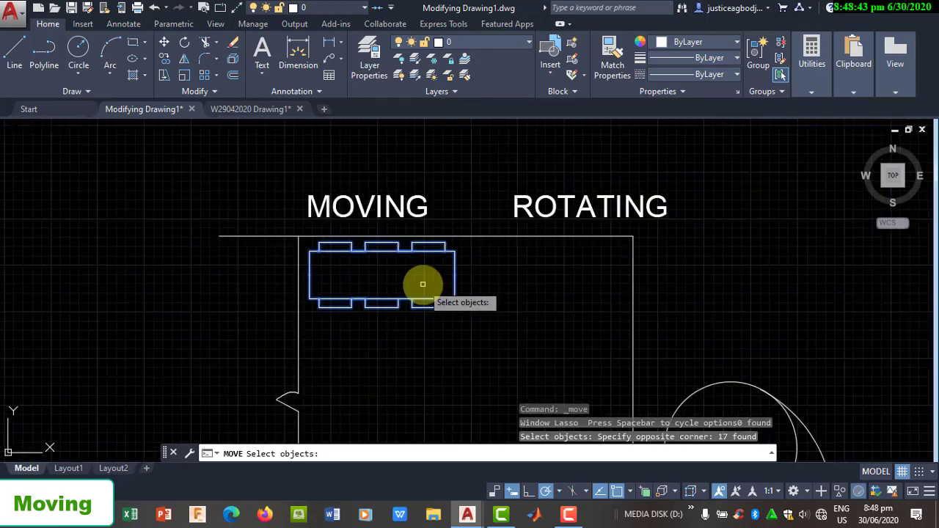
pyautogui.scroll(4, 392, 286)
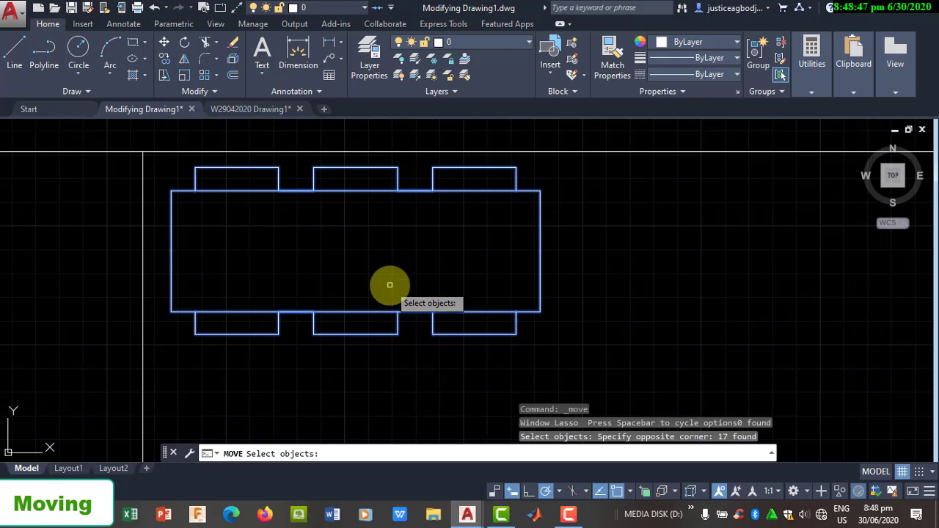
pyautogui.press('Return')
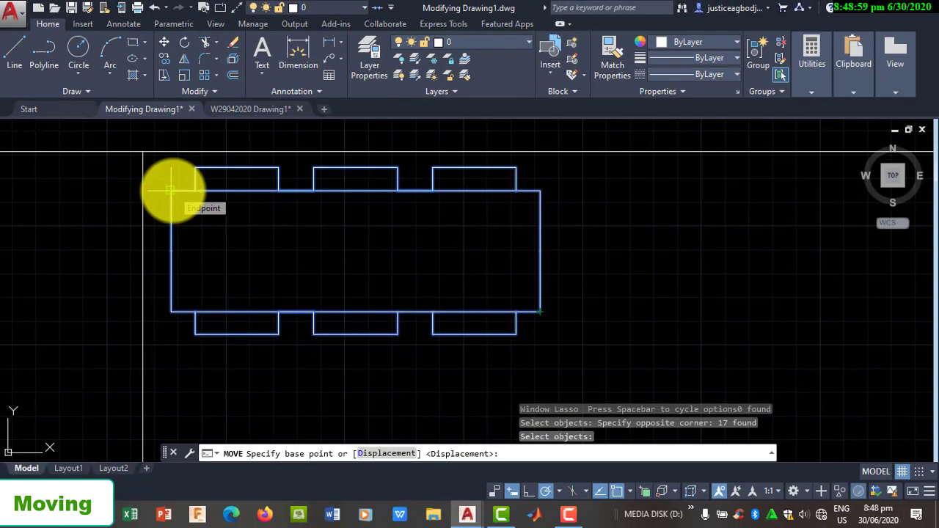
pyautogui.click(170, 190)
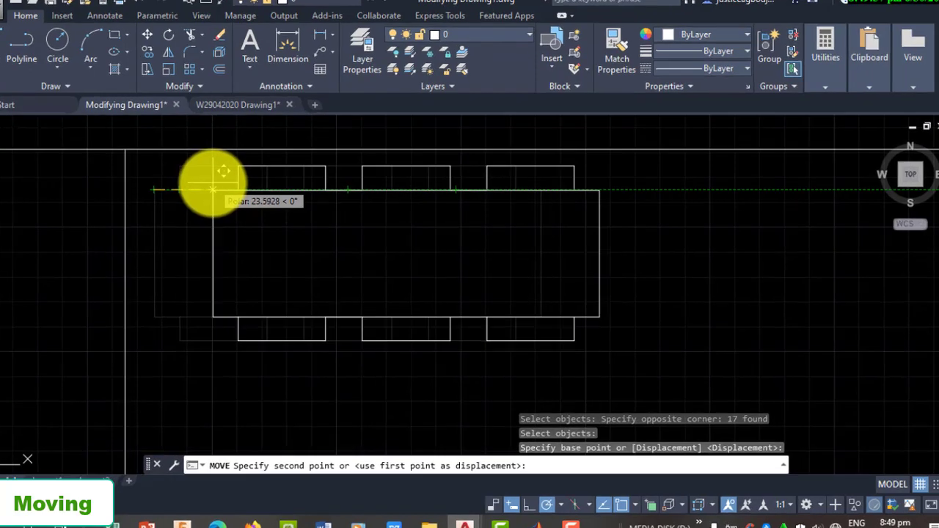
pyautogui.write('100')
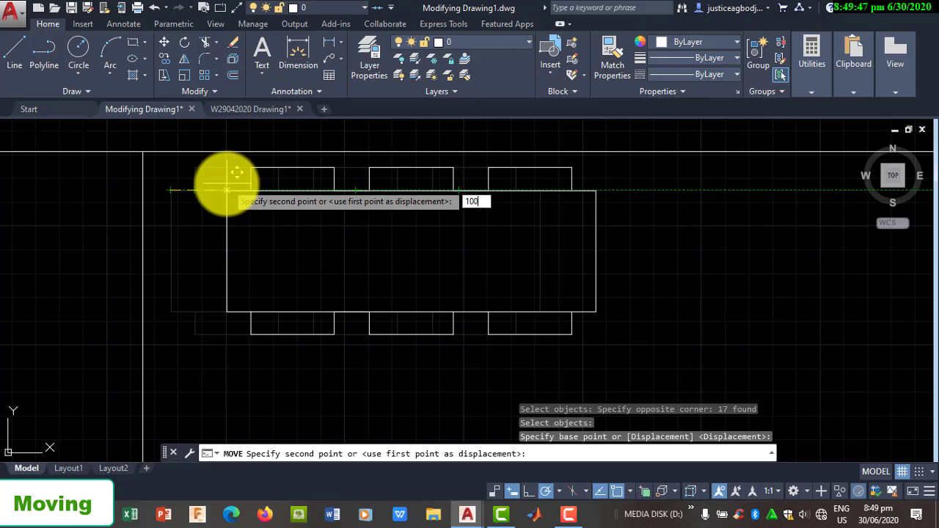
pyautogui.press('Return')
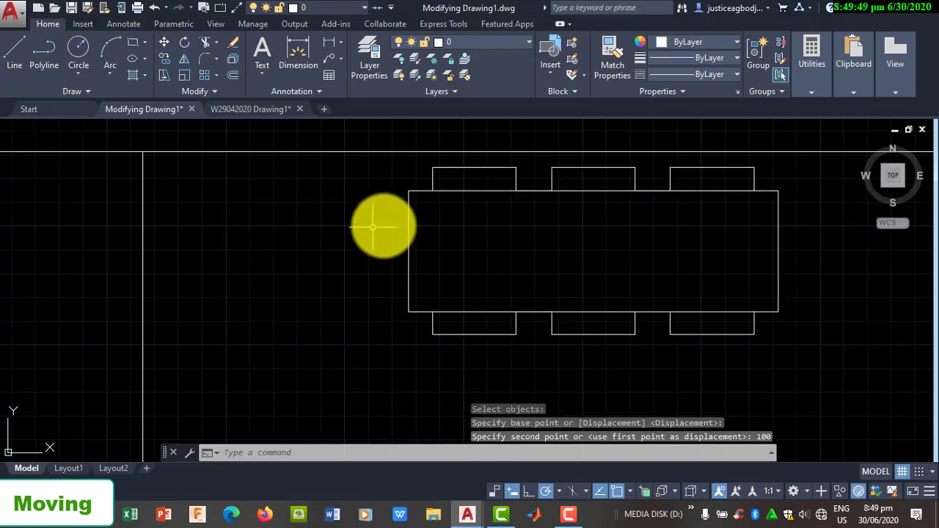
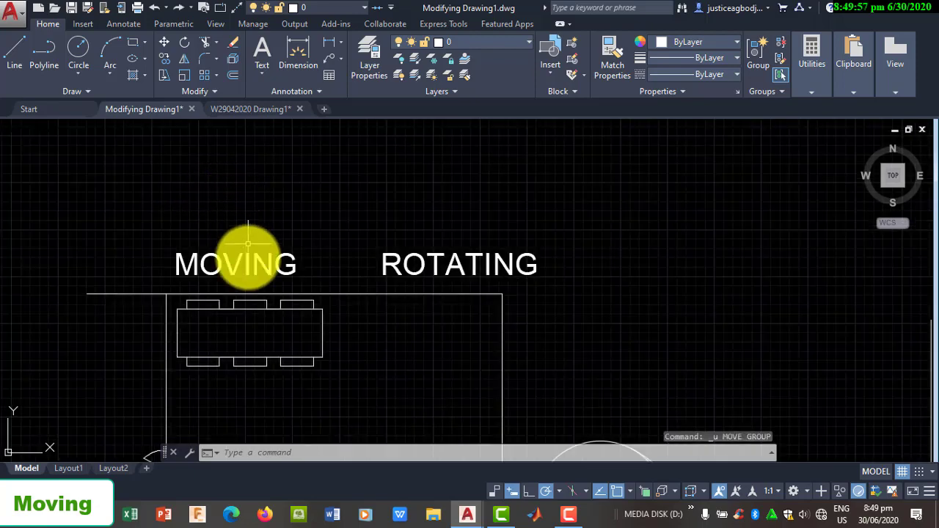
# Step: Move the table and its six chairs 150 units straight down, using the table's upper-left corner as base point
pyautogui.scroll(3, 203, 335)
pyautogui.scroll(-2, 195, 331)
pyautogui.moveTo(195, 331); pyautogui.dragTo(200, 308, button='middle')
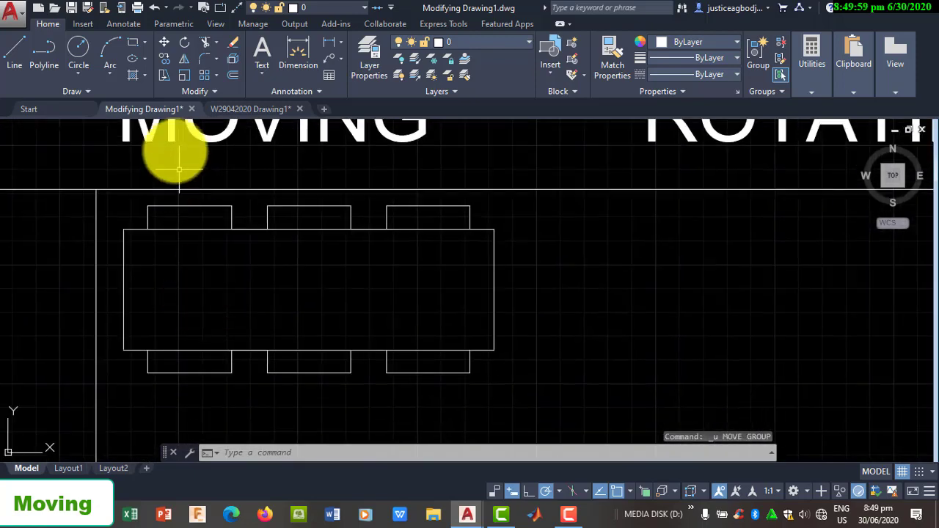
pyautogui.click(165, 44)
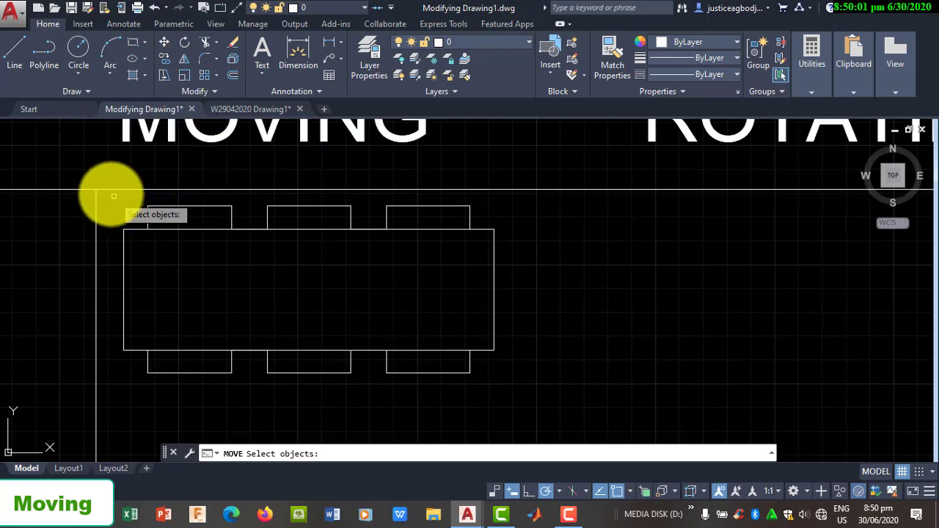
pyautogui.click(555, 384)
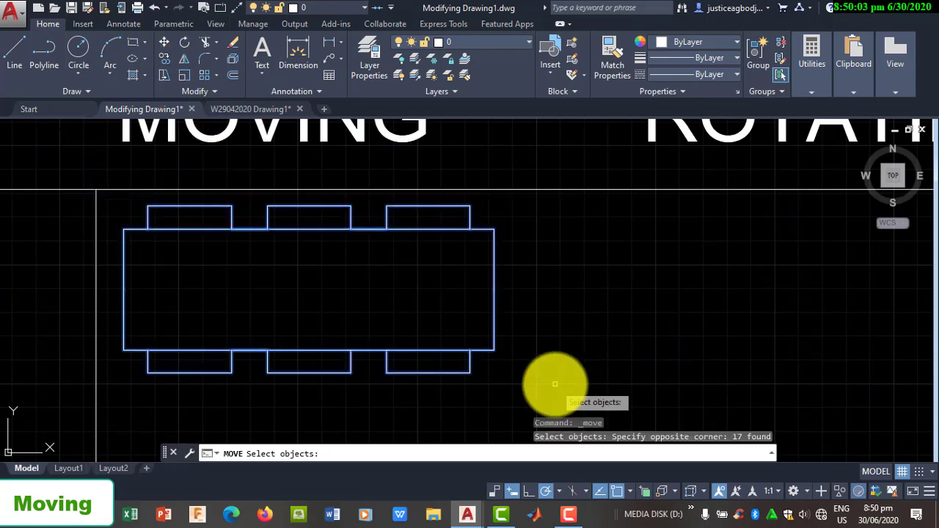
pyautogui.press('Return')
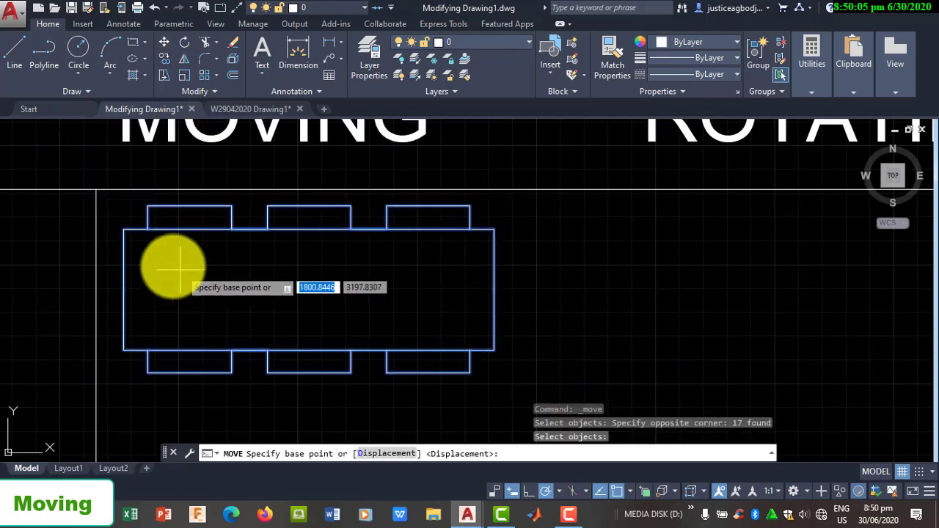
pyautogui.click(123, 228)
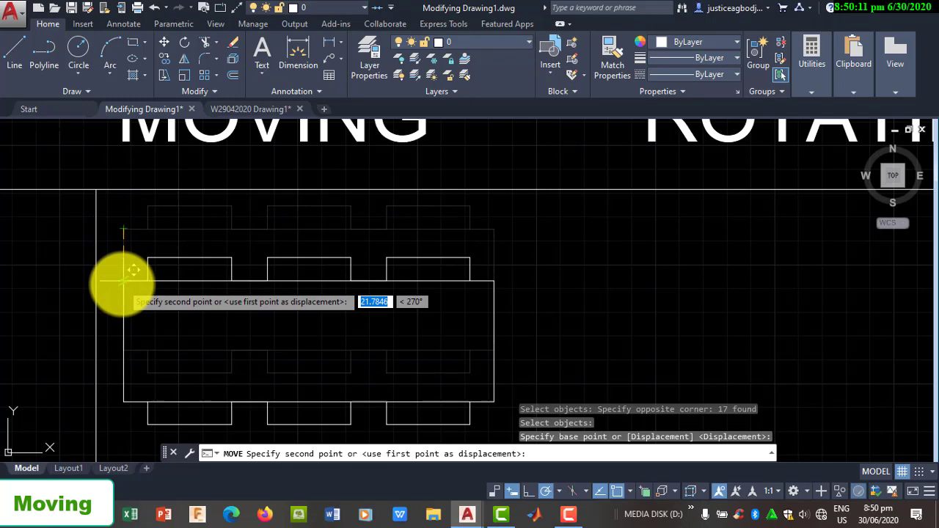
pyautogui.scroll(-4, 124, 283)
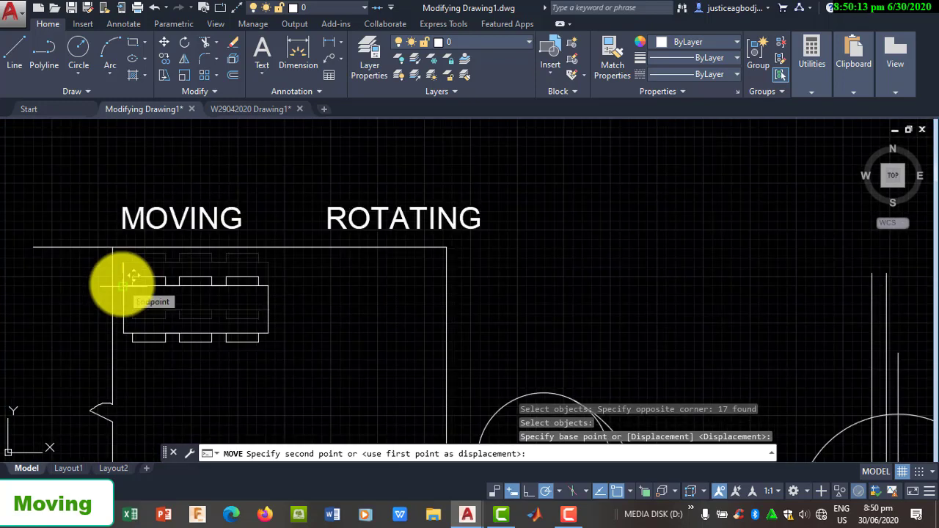
pyautogui.scroll(4, 123, 284)
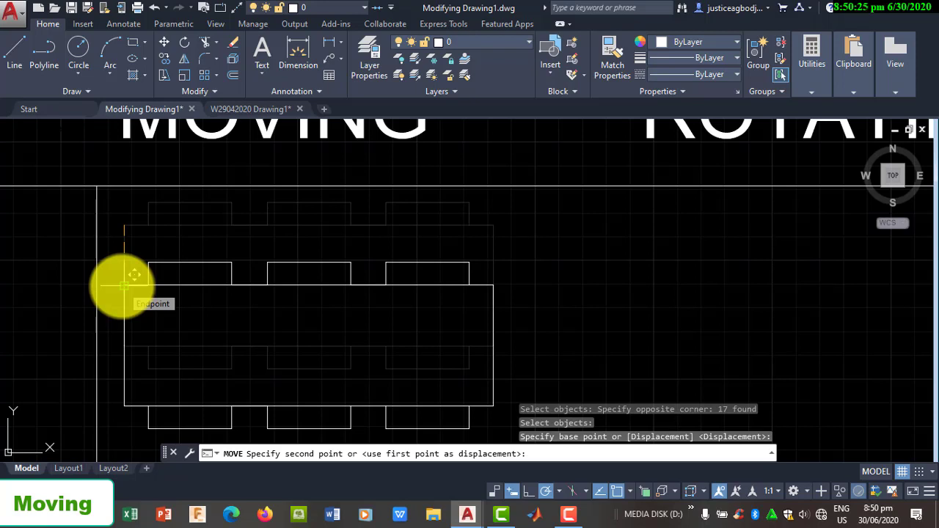
pyautogui.write('15')
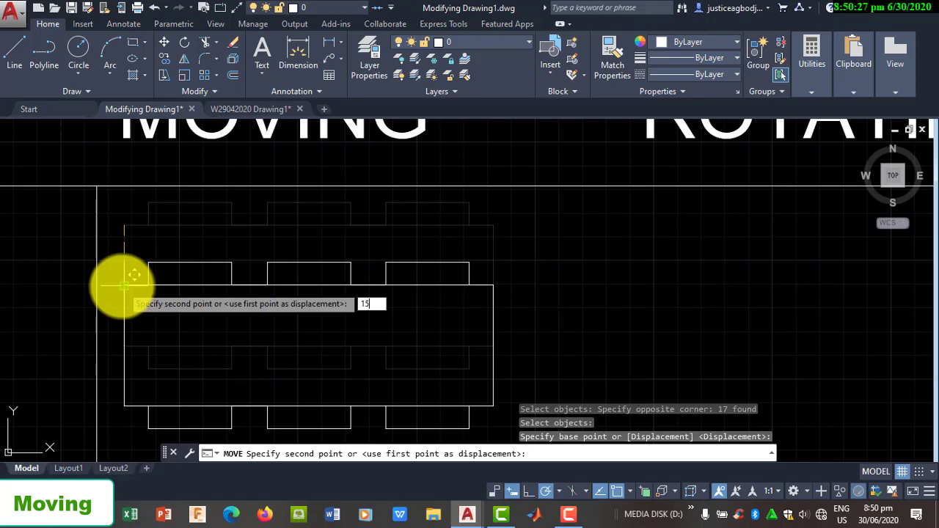
pyautogui.write('0')
pyautogui.press('Return')
pyautogui.scroll(-5, 220, 316)
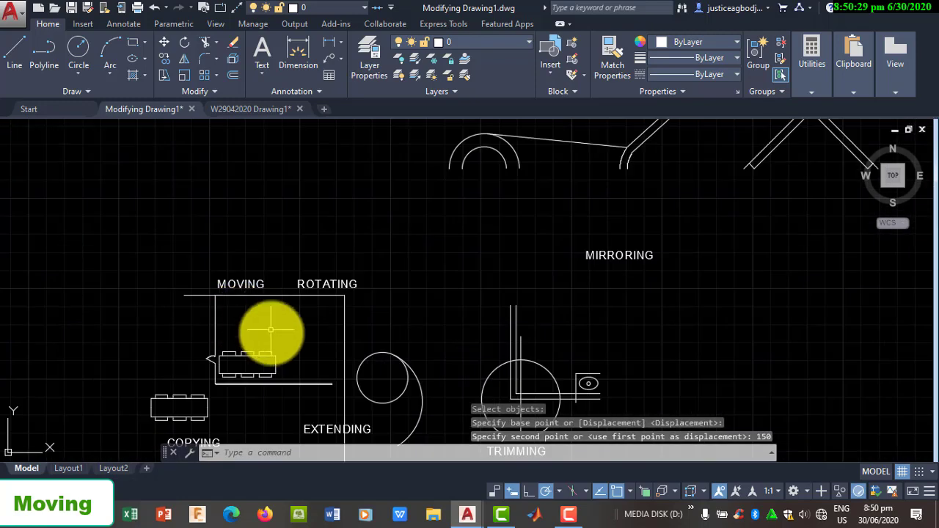
pyautogui.scroll(5, 256, 396)
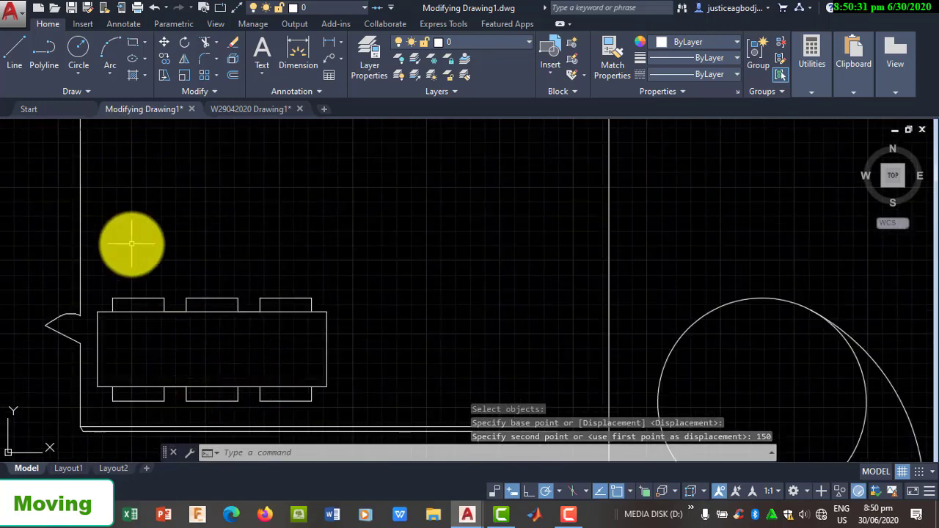
pyautogui.scroll(-2, 143, 239)
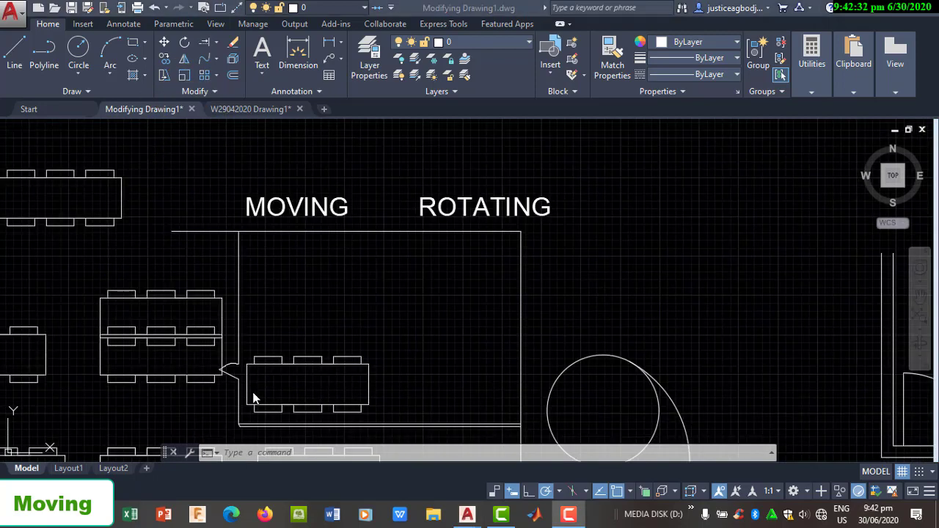
# Step: Move the table and chairs so that the table's upper-right corner lands on the room's upper-right corner
pyautogui.scroll(6, 253, 398)
pyautogui.scroll(-6, 242, 400)
pyautogui.scroll(4, 275, 378)
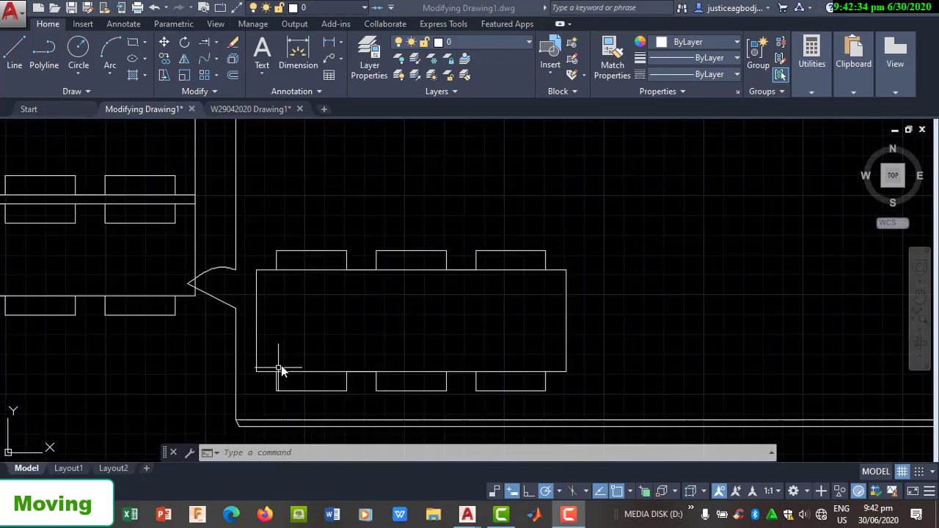
pyautogui.moveTo(282, 385); pyautogui.dragTo(283, 394, button='middle')
pyautogui.click(250, 244)
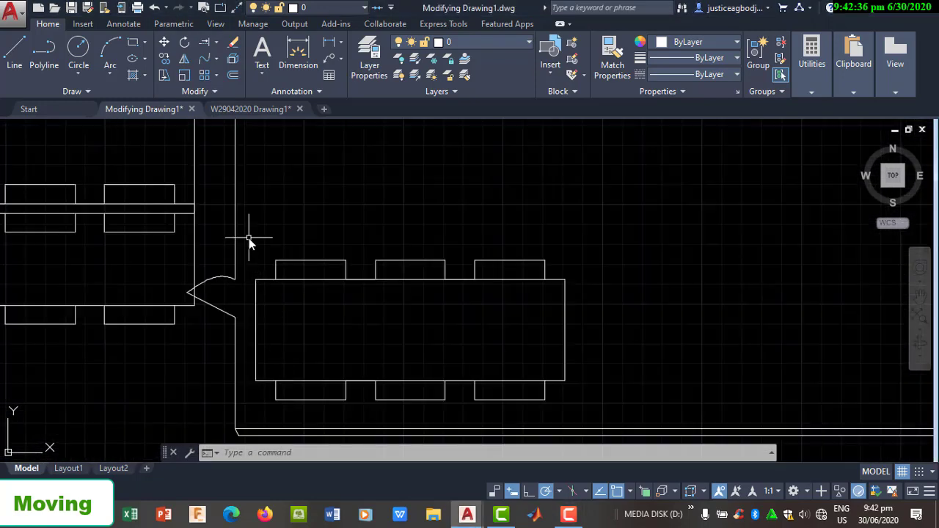
pyautogui.click(253, 233)
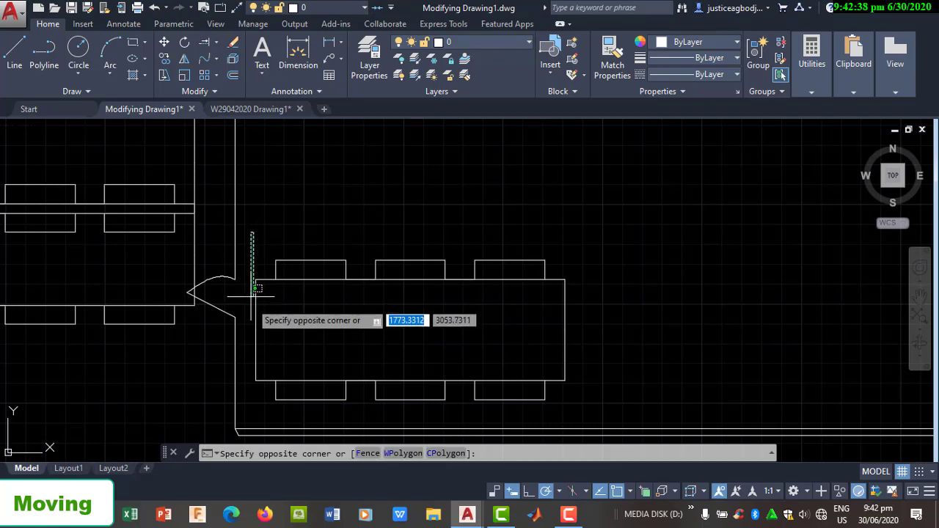
pyautogui.click(589, 440)
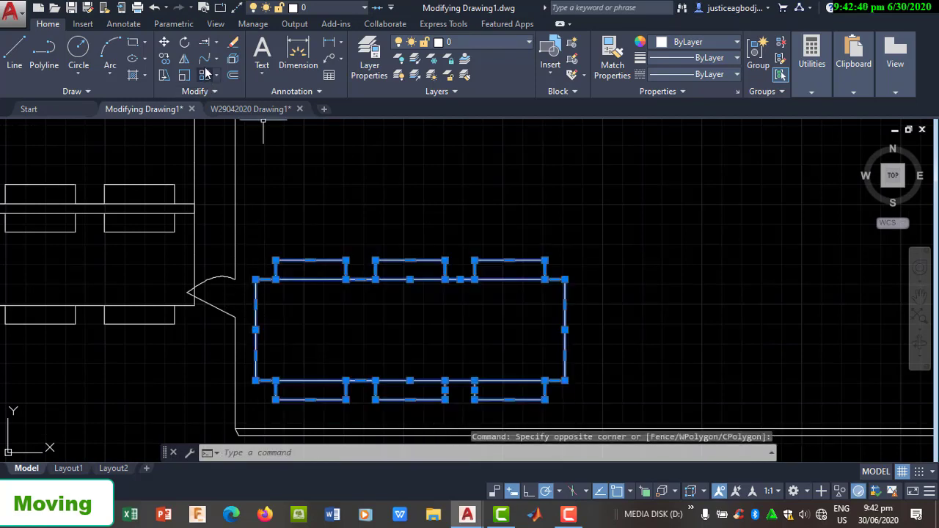
pyautogui.click(166, 43)
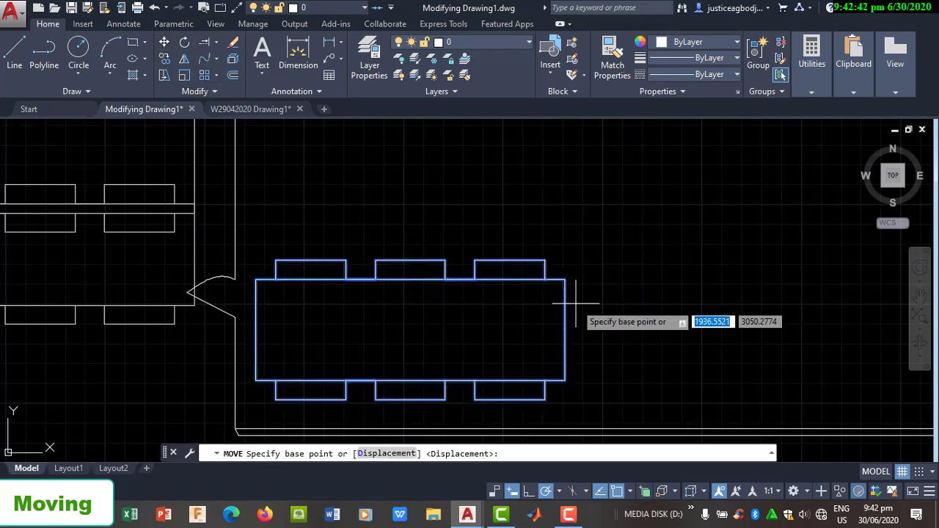
pyautogui.scroll(-3, 562, 300)
pyautogui.moveTo(562, 302)
pyautogui.mouseDown(button='middle')
pyautogui.moveTo(539, 321)
pyautogui.moveTo(427, 342)
pyautogui.mouseUp(button='middle')
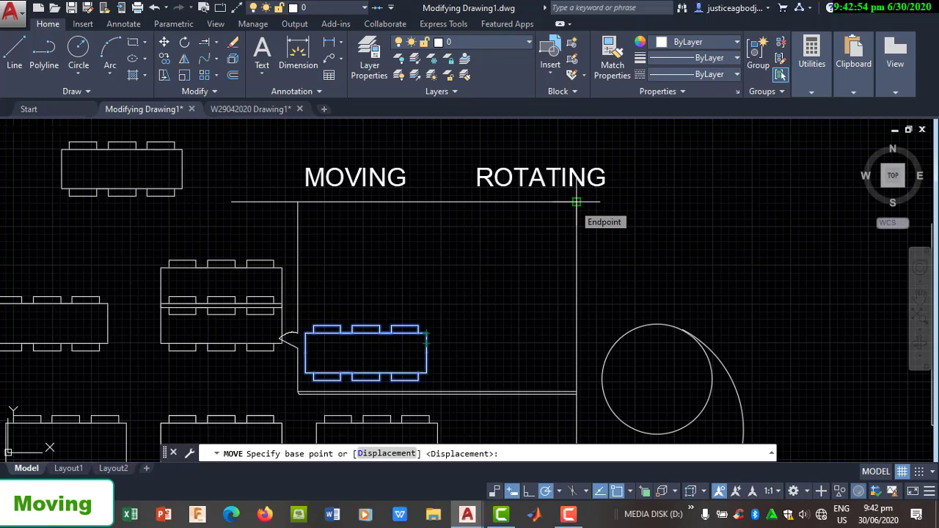
pyautogui.click(426, 332)
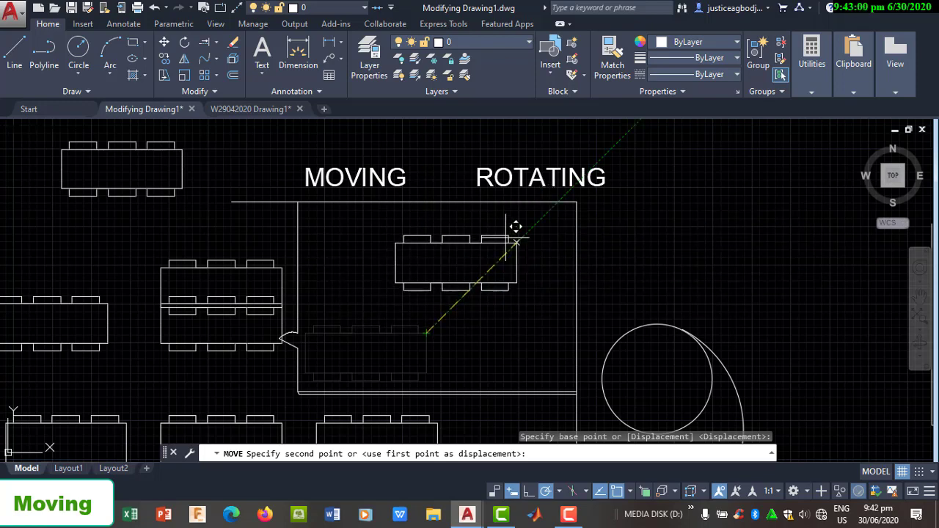
pyautogui.click(576, 201)
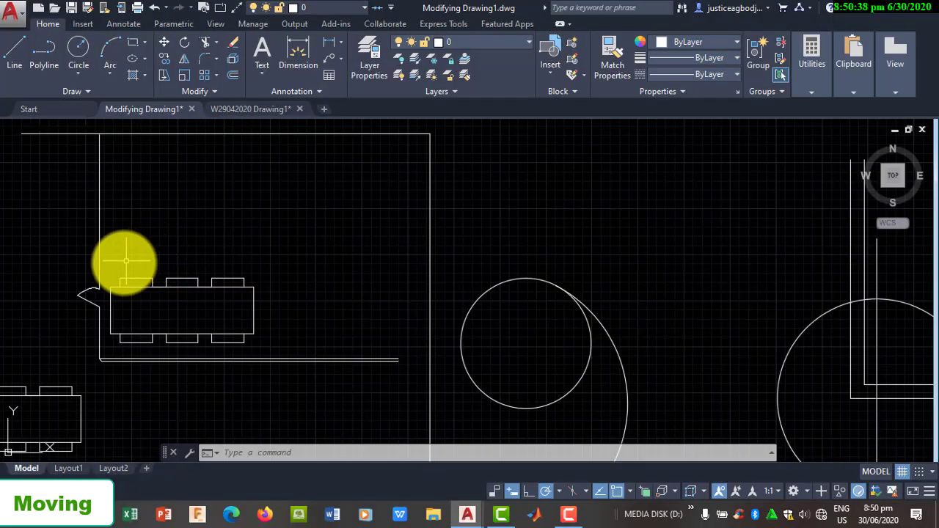
pyautogui.click(147, 283)
pyautogui.write('MO')
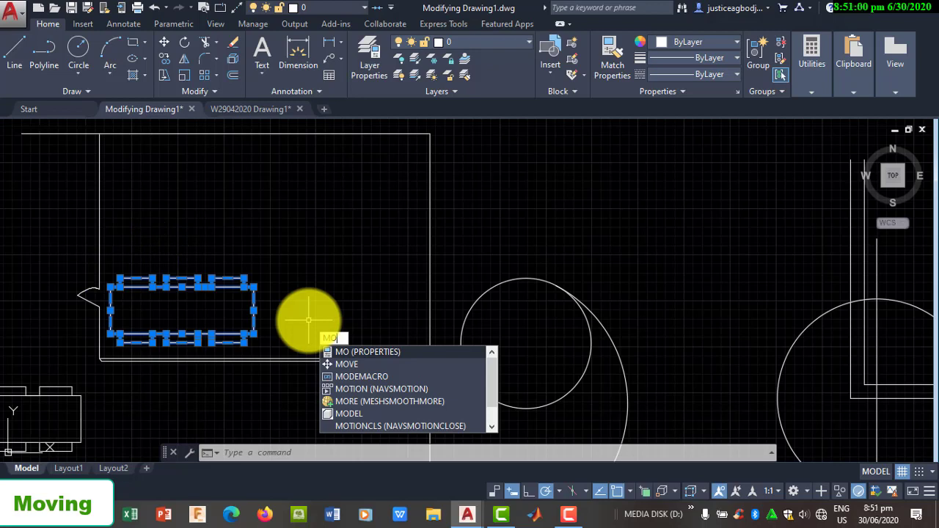
pyautogui.press('BackSpace')
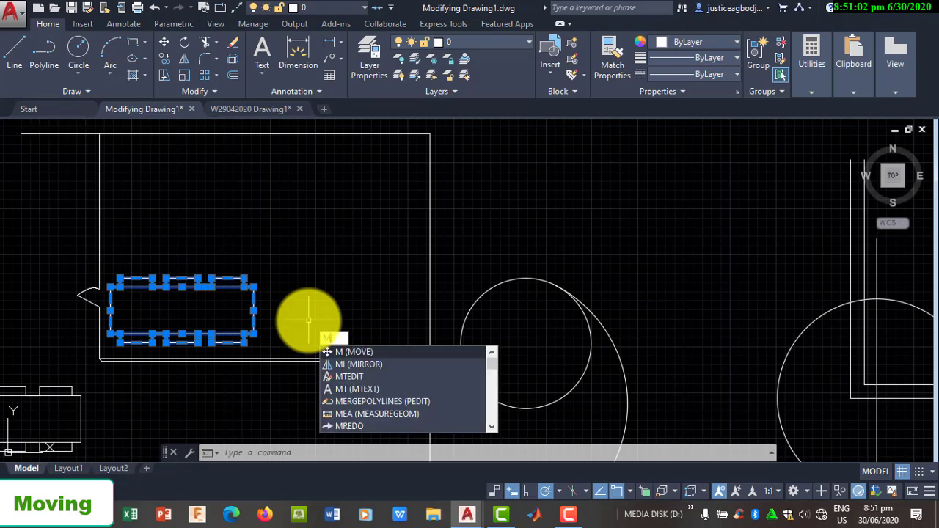
pyautogui.press('Return')
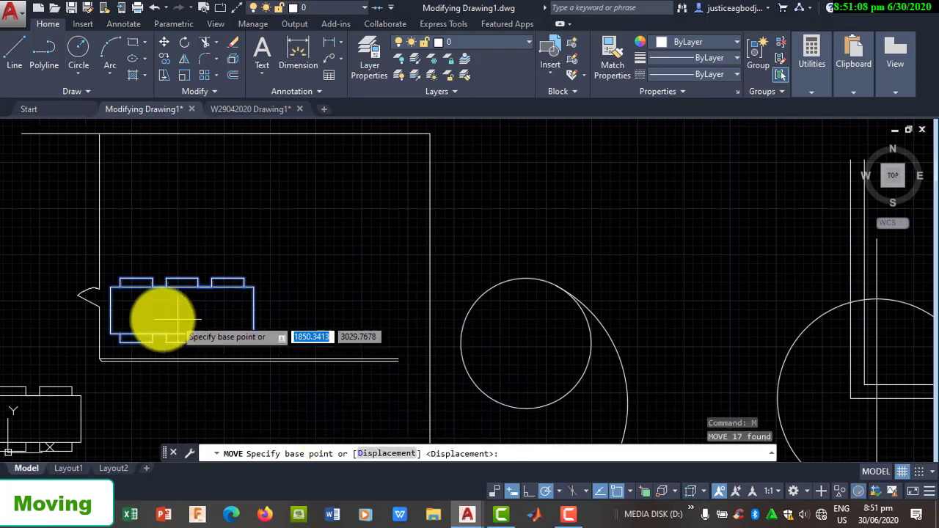
pyautogui.moveTo(132, 310); pyautogui.dragTo(272, 314, button='middle')
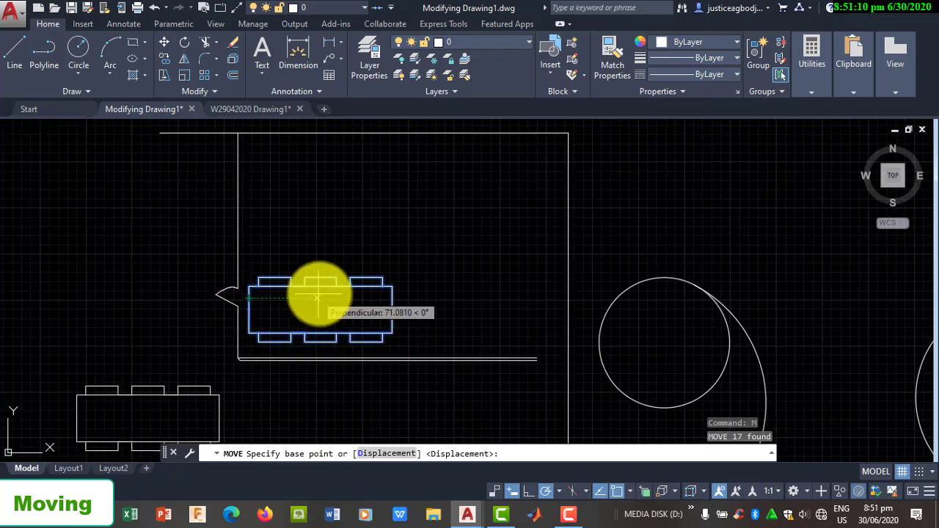
pyautogui.press('Escape')
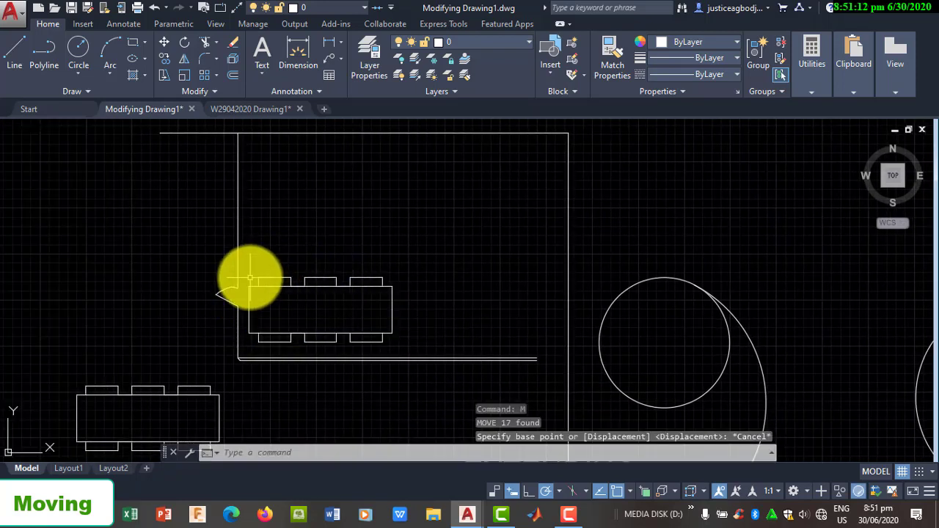
# Step: Select the table and its six chairs, review the editing commands available for them, and clear the selection
pyautogui.click(245, 267)
pyautogui.click(400, 354)
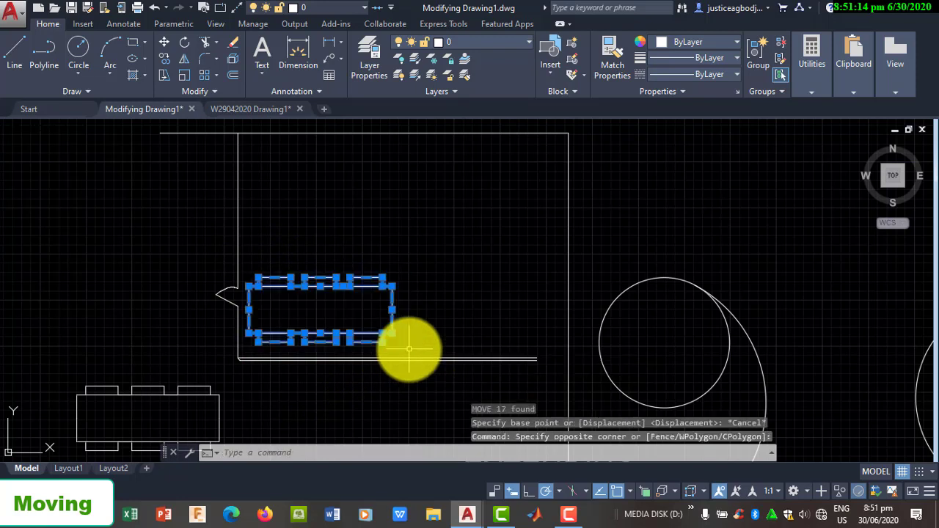
pyautogui.rightClick(438, 187)
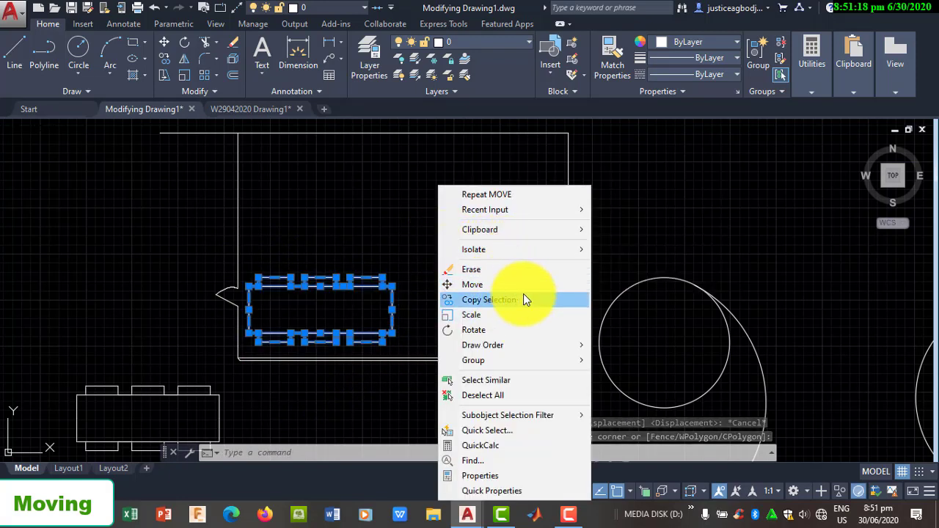
pyautogui.click(394, 216)
pyautogui.press('Escape')
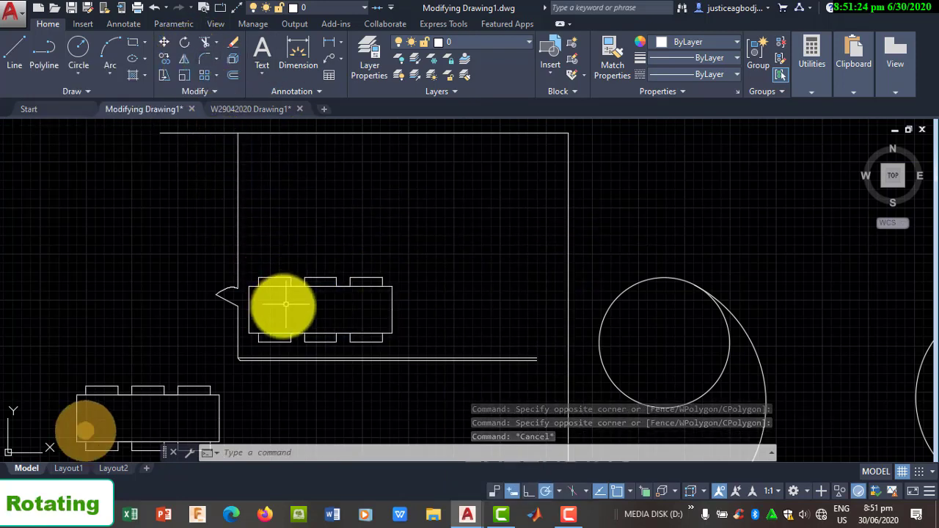
# Step: Move the table and its six chairs up and to the right, to roughly the middle of the room
pyautogui.click(254, 268)
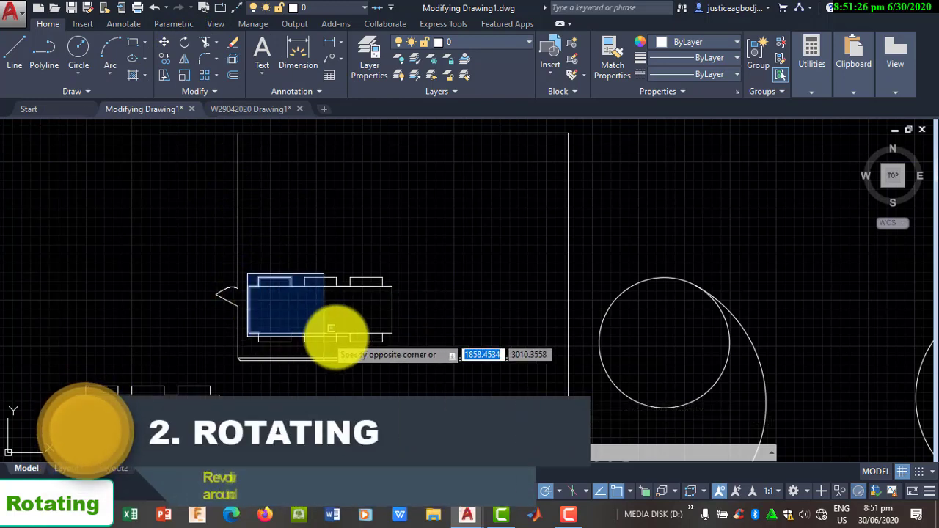
pyautogui.click(396, 359)
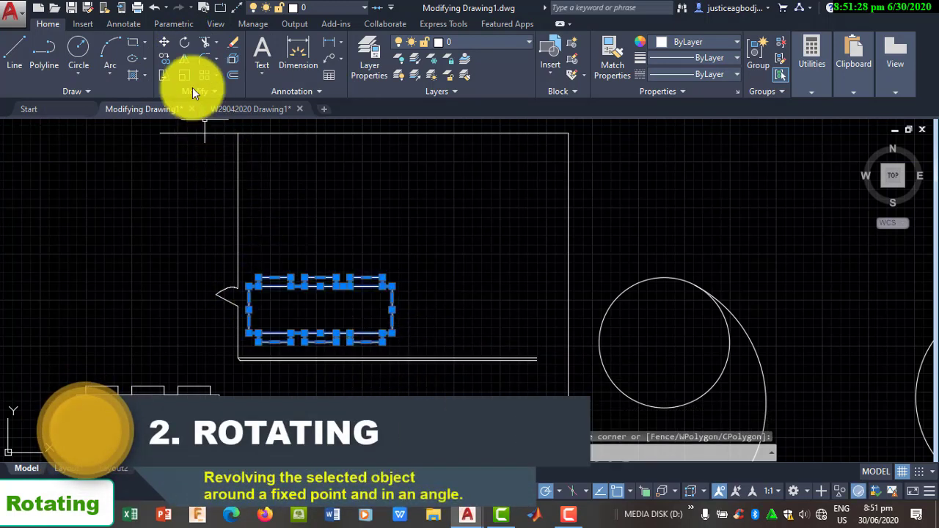
pyautogui.click(185, 42)
pyautogui.click(330, 288)
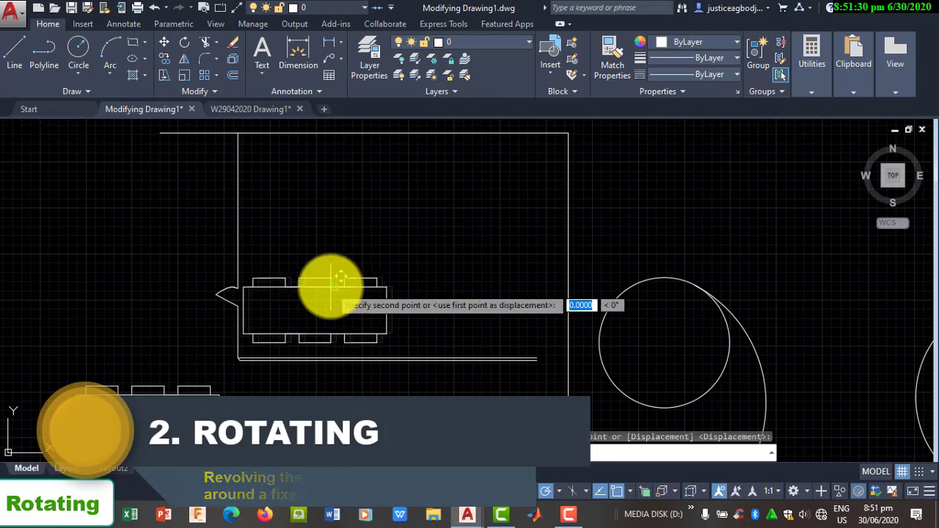
pyautogui.click(409, 218)
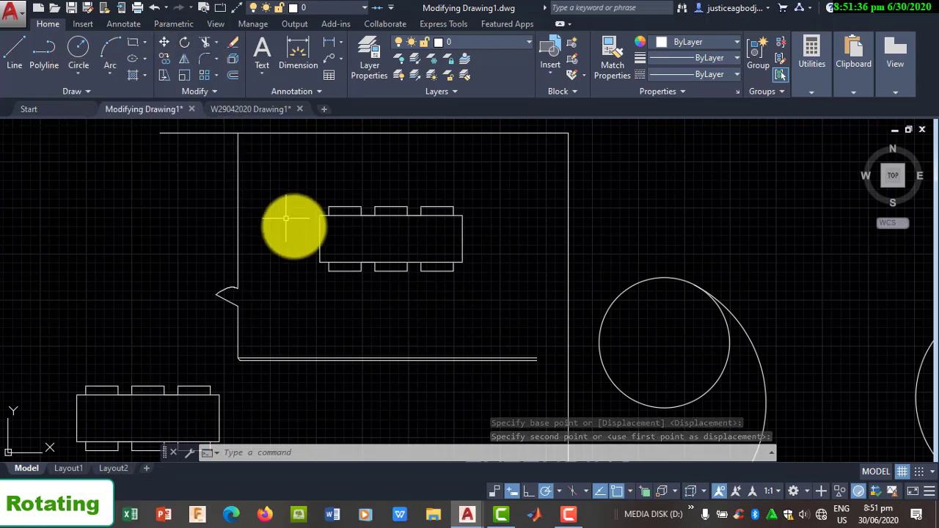
# Step: Rotate the table and its six chairs 60 degrees about the centre of the table
pyautogui.click(304, 196)
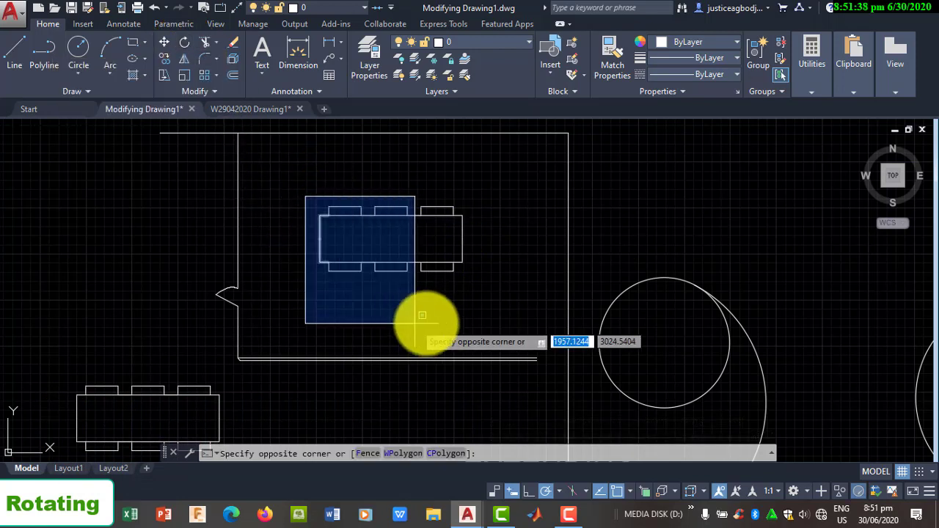
pyautogui.click(510, 301)
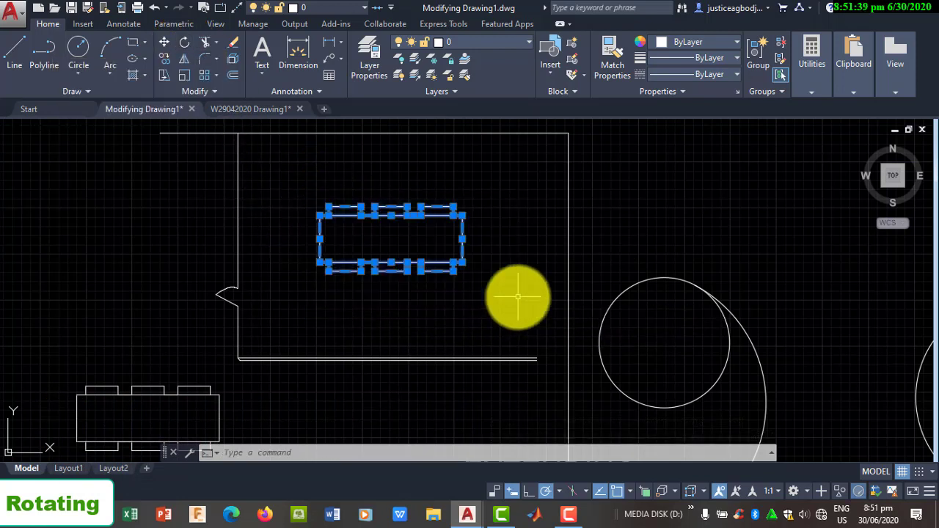
pyautogui.click(187, 40)
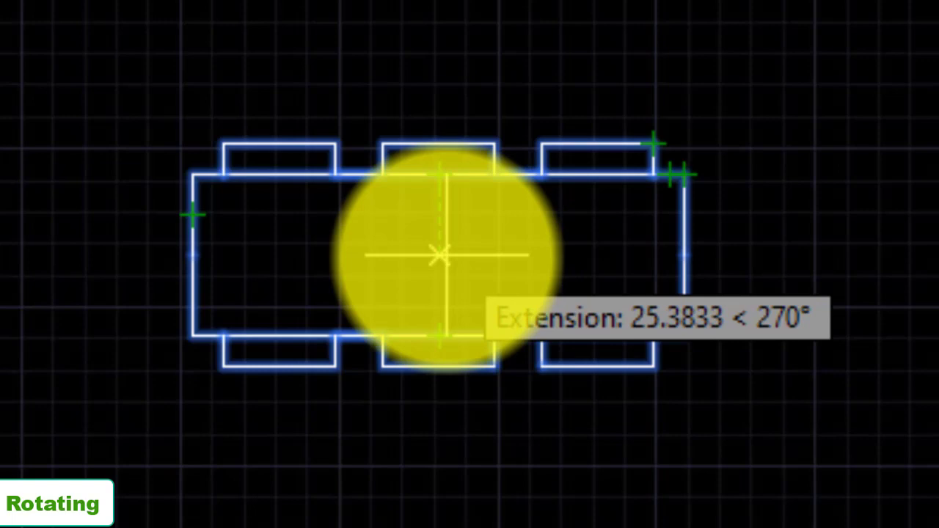
pyautogui.click(439, 255)
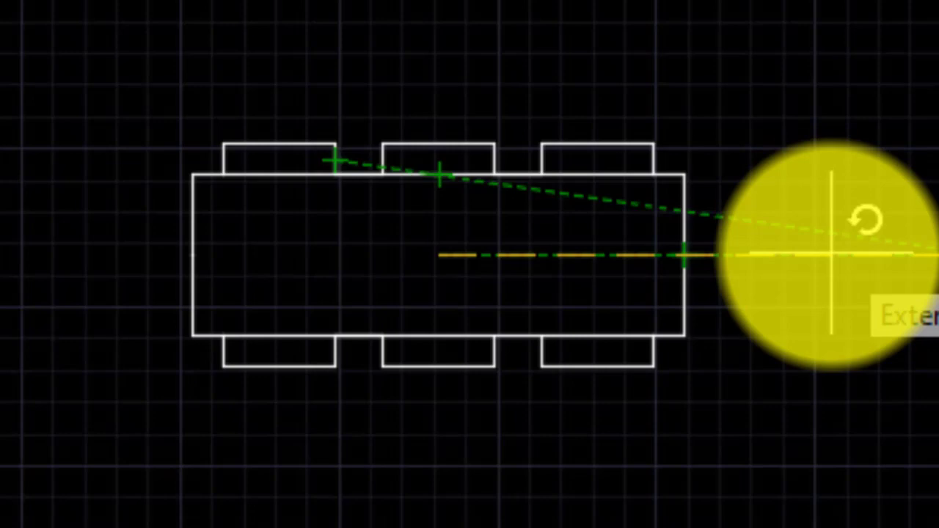
pyautogui.write('60')
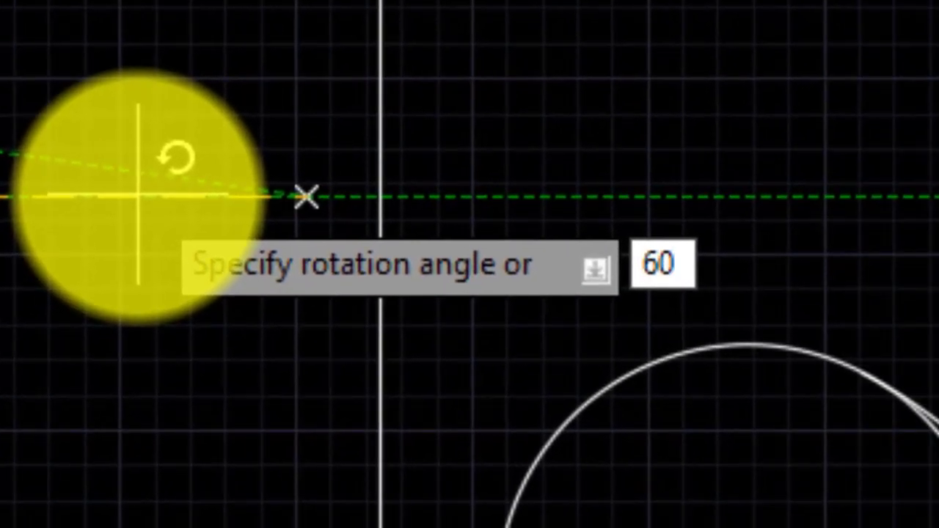
pyautogui.press('Return')
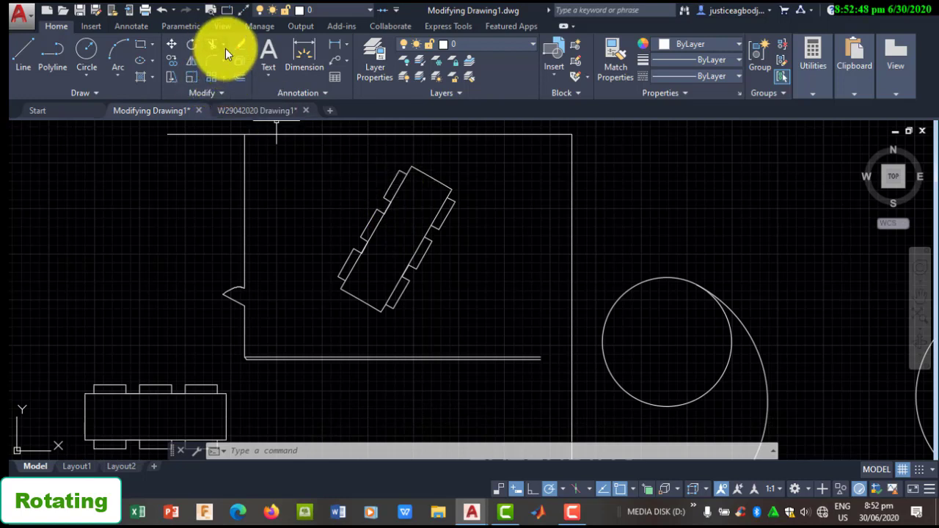
# Step: Examine the TRIMMING figure, looking at where the circle crosses the parallel wall lines and the vertical line
pyautogui.scroll(-5, 279, 122)
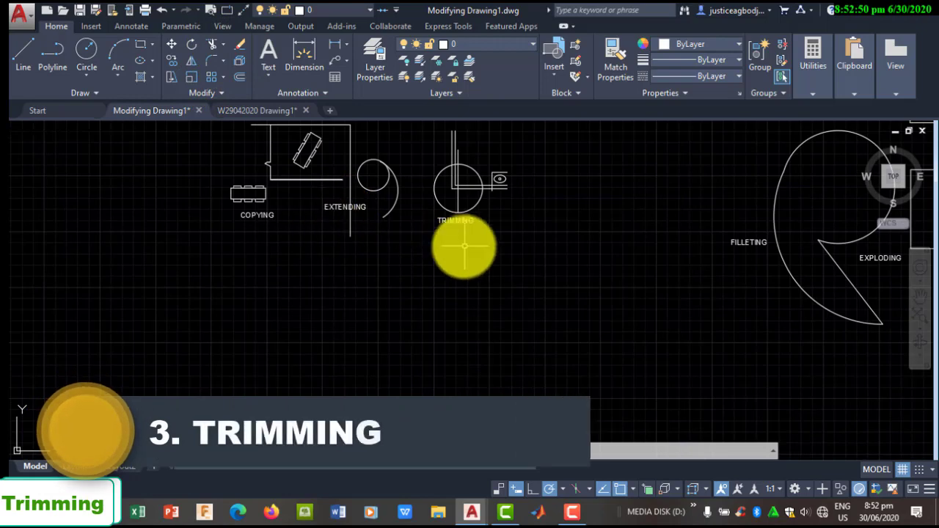
pyautogui.moveTo(463, 246); pyautogui.dragTo(391, 275, button='middle')
pyautogui.scroll(4, 396, 253)
pyautogui.moveTo(404, 227); pyautogui.dragTo(390, 297, button='middle')
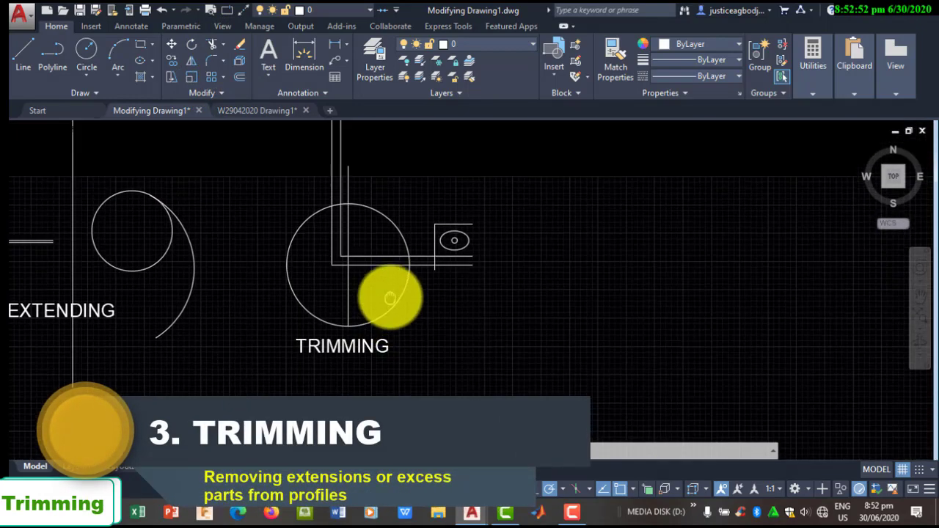
pyautogui.moveTo(360, 245); pyautogui.dragTo(360, 297, button='middle')
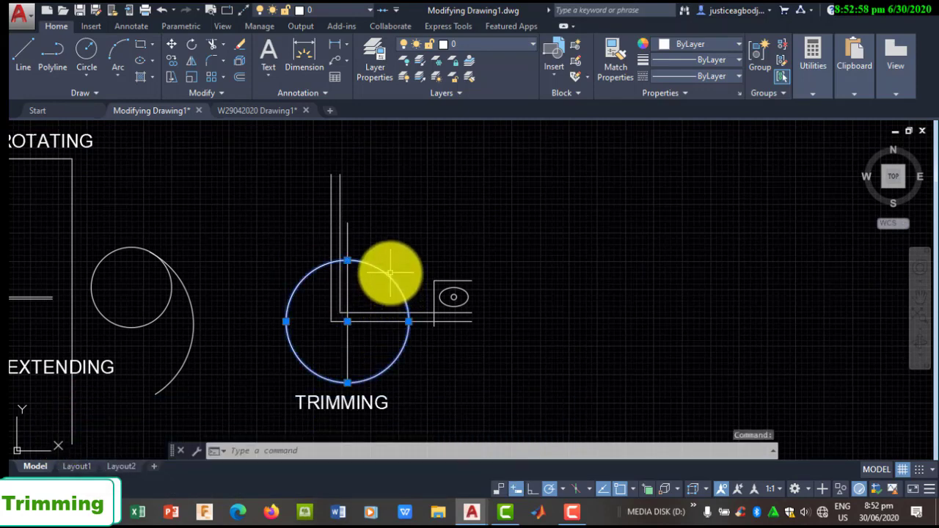
pyautogui.press('Escape')
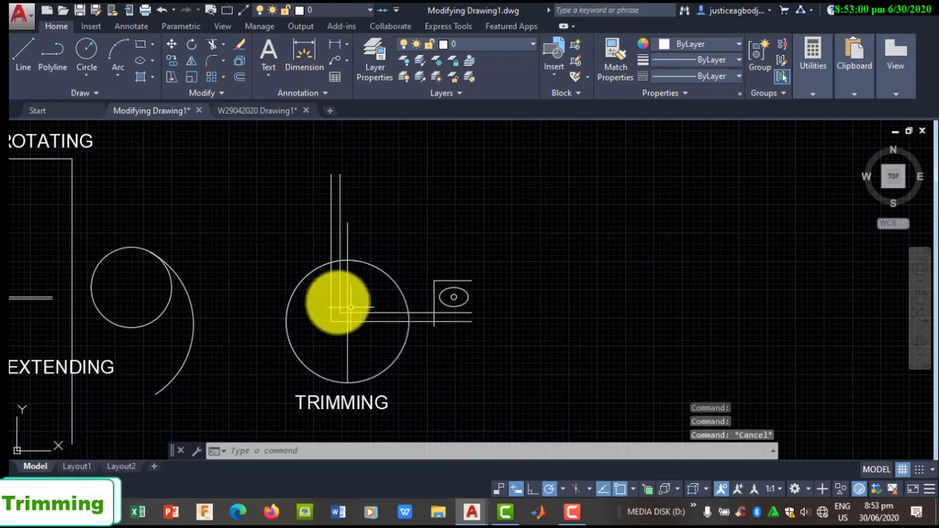
pyautogui.scroll(5, 323, 272)
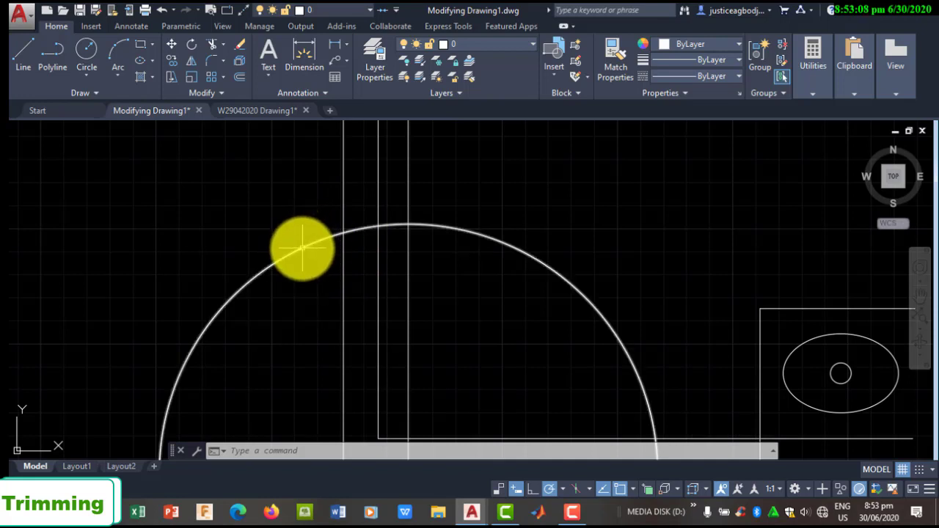
pyautogui.scroll(-2, 310, 252)
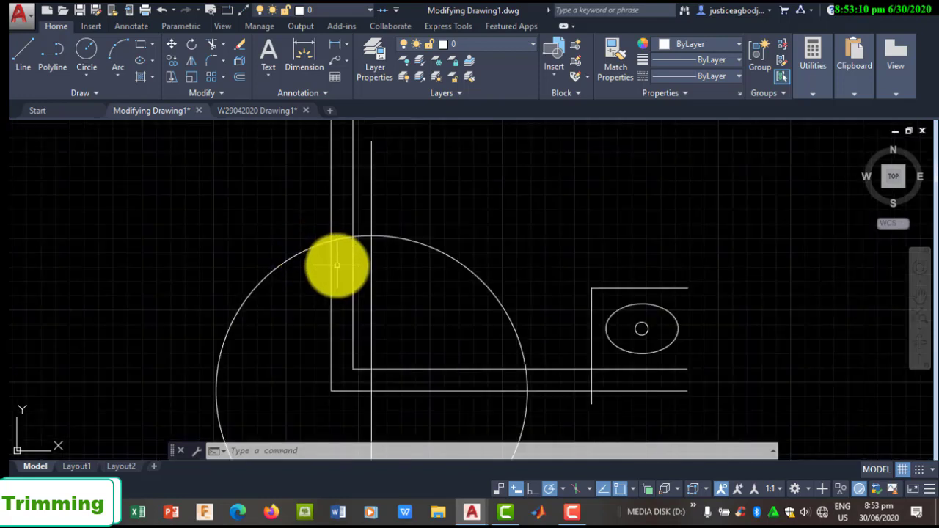
pyautogui.scroll(-3, 345, 281)
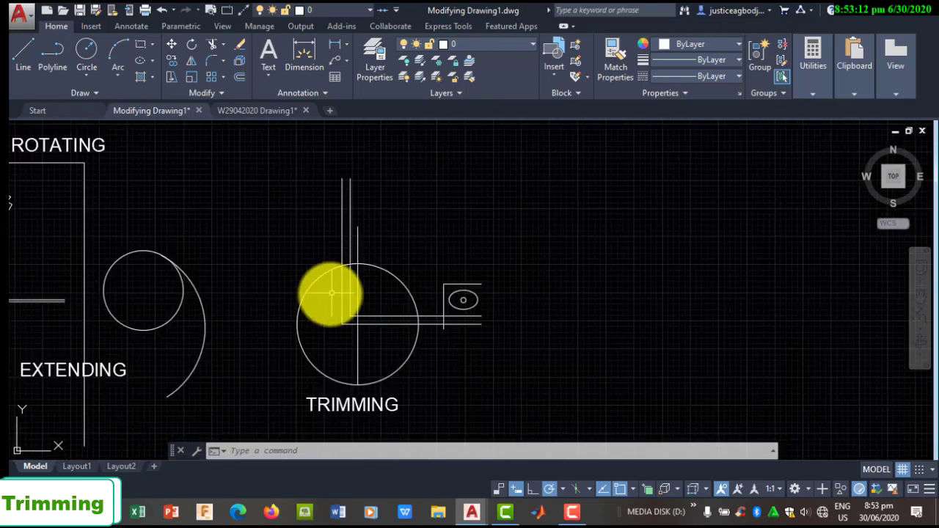
pyautogui.moveTo(329, 293)
pyautogui.mouseDown(button='middle')
pyautogui.moveTo(287, 269)
pyautogui.moveTo(267, 242)
pyautogui.mouseUp(button='middle')
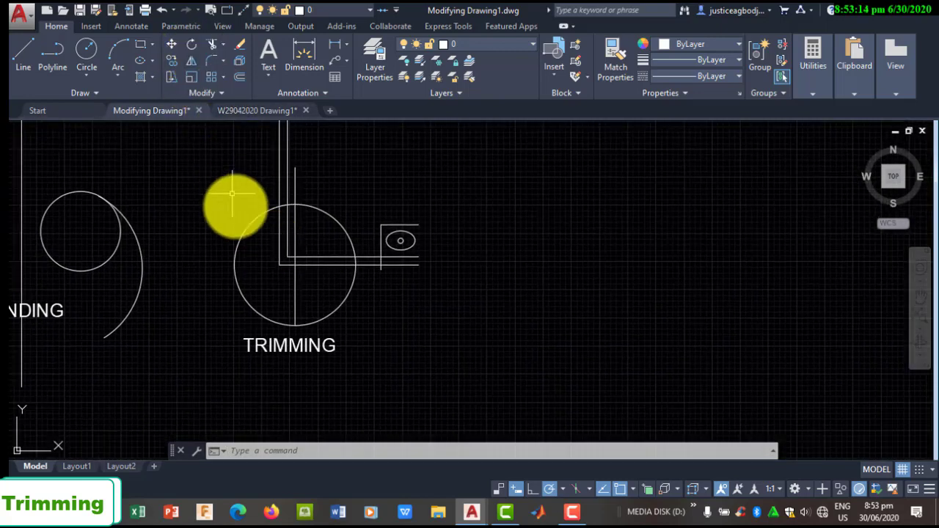
pyautogui.scroll(3, 283, 157)
pyautogui.scroll(1, 333, 274)
pyautogui.moveTo(332, 274); pyautogui.dragTo(390, 270, button='middle')
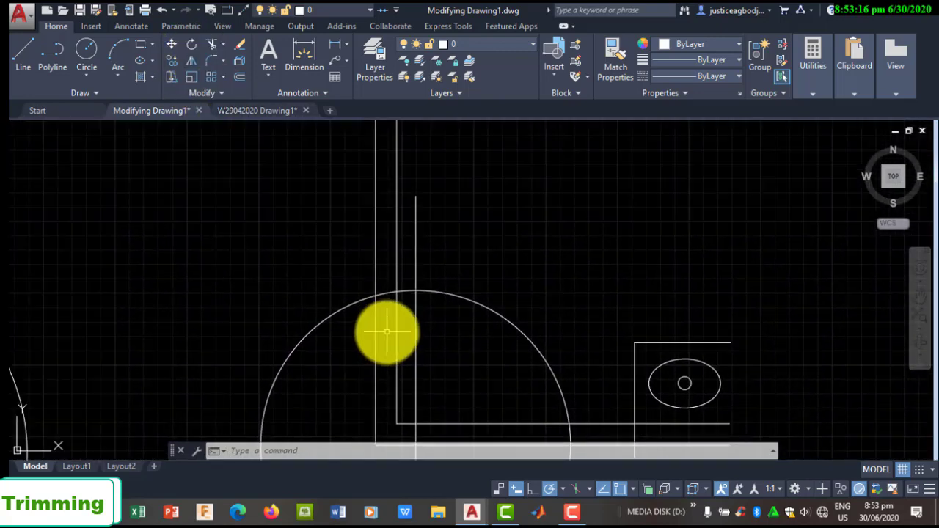
pyautogui.scroll(-8, 612, 283)
pyautogui.moveTo(635, 254); pyautogui.dragTo(482, 247, button='middle')
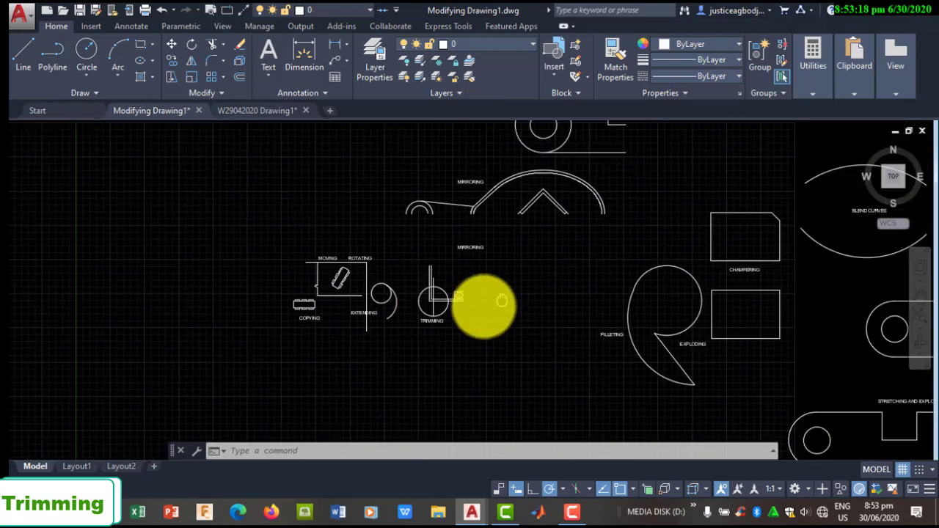
# Step: Draw a single line sloping down to the right in the empty area beside the TRIMMING figure, below the MIRRORING label
pyautogui.click(17, 60)
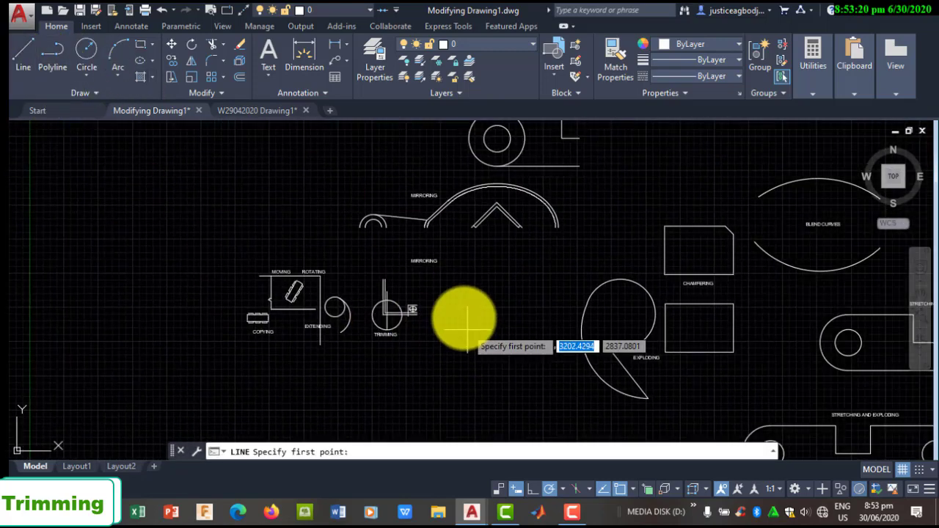
pyautogui.scroll(6, 447, 291)
pyautogui.click(342, 258)
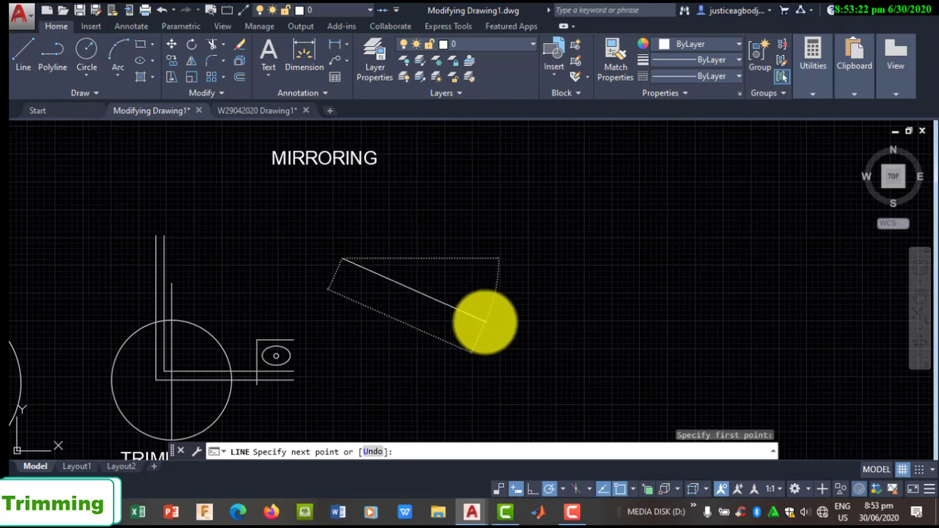
pyautogui.click(485, 320)
pyautogui.rightClick(485, 321)
pyautogui.click(514, 327)
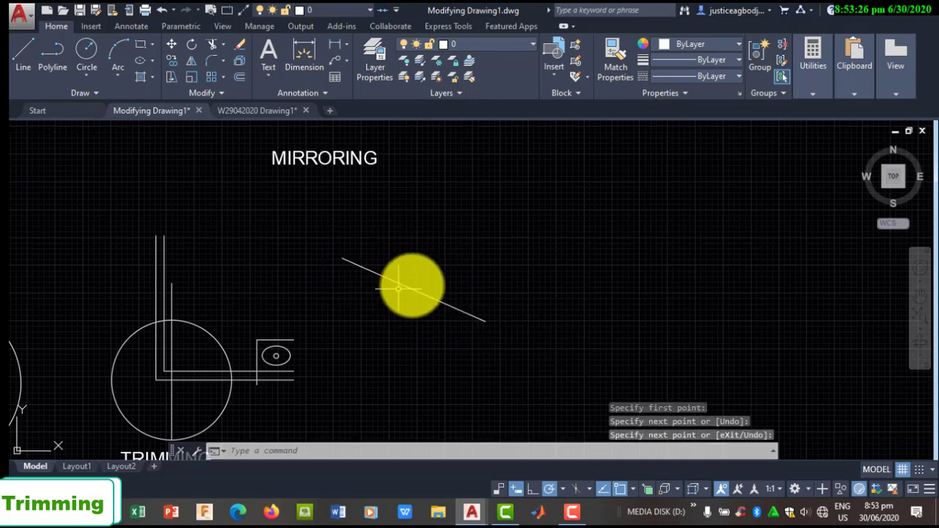
# Step: Draw a second line sloping down to the left so that it crosses the first sloping line in an X
pyautogui.click(28, 57)
pyautogui.click(451, 253)
pyautogui.click(387, 330)
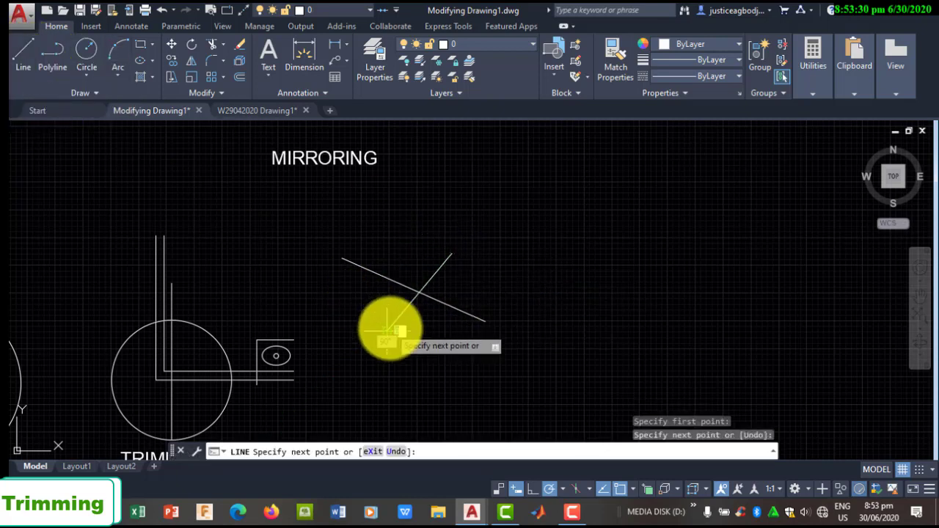
pyautogui.rightClick(407, 242)
pyautogui.click(433, 167)
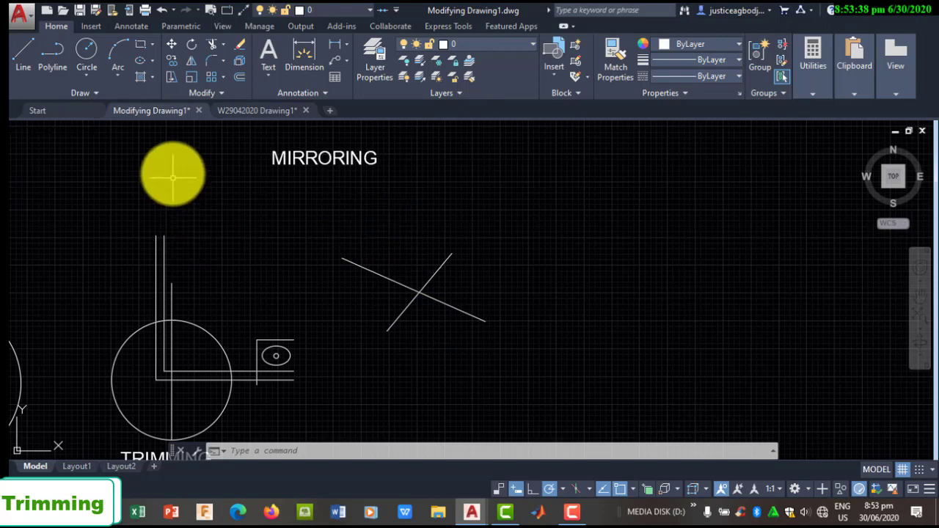
# Step: Start Trim with all objects as cutting edges and trim off the part of the TRIMMING circle outside the outer vertical wall line
pyautogui.moveTo(216, 367); pyautogui.dragTo(323, 312, button='middle')
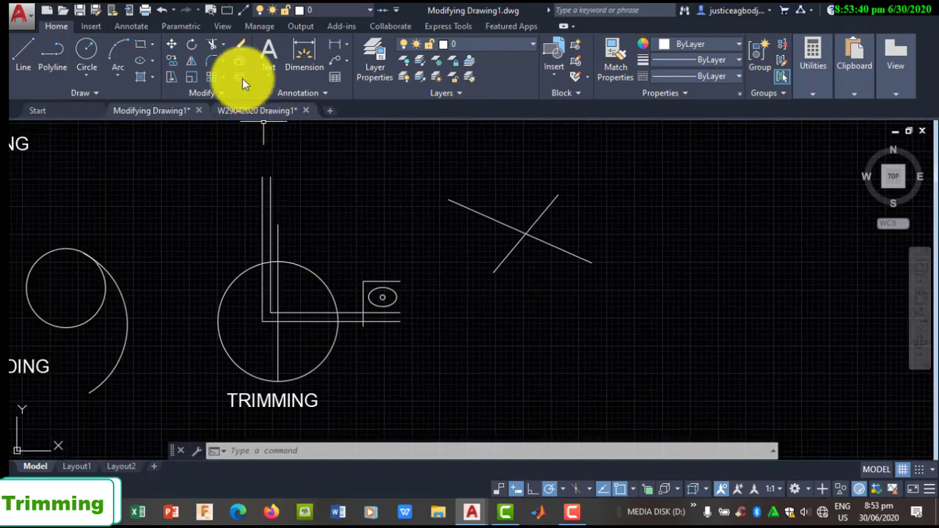
pyautogui.click(211, 47)
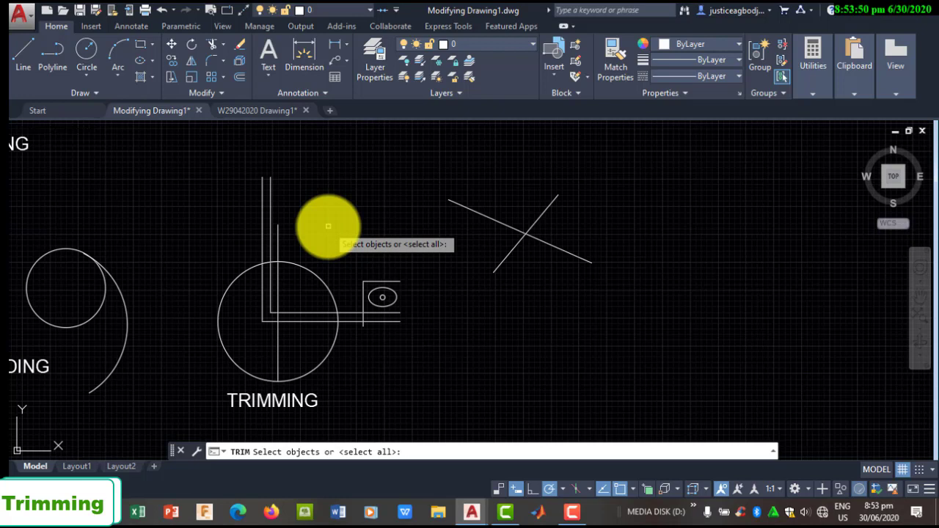
pyautogui.press('Return')
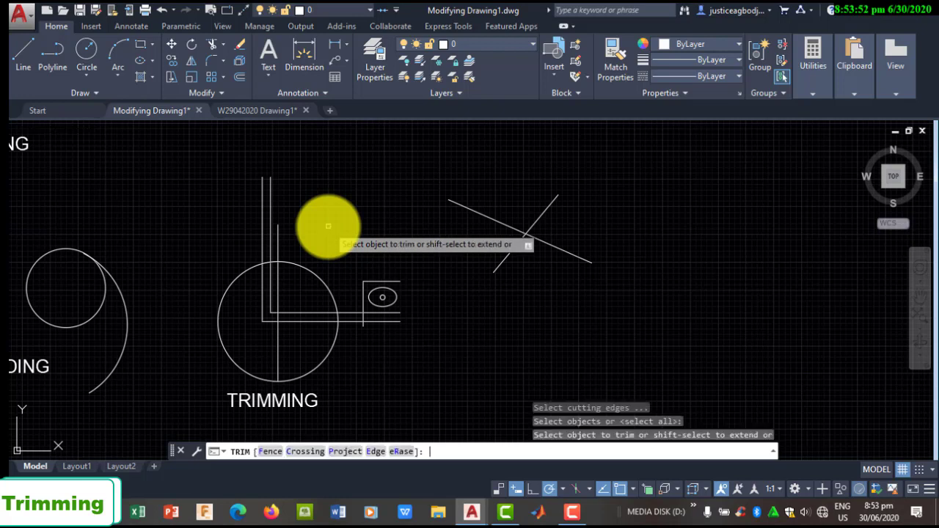
pyautogui.moveTo(289, 378)
pyautogui.mouseDown(button='middle')
pyautogui.moveTo(344, 279)
pyautogui.moveTo(365, 297)
pyautogui.mouseUp(button='middle')
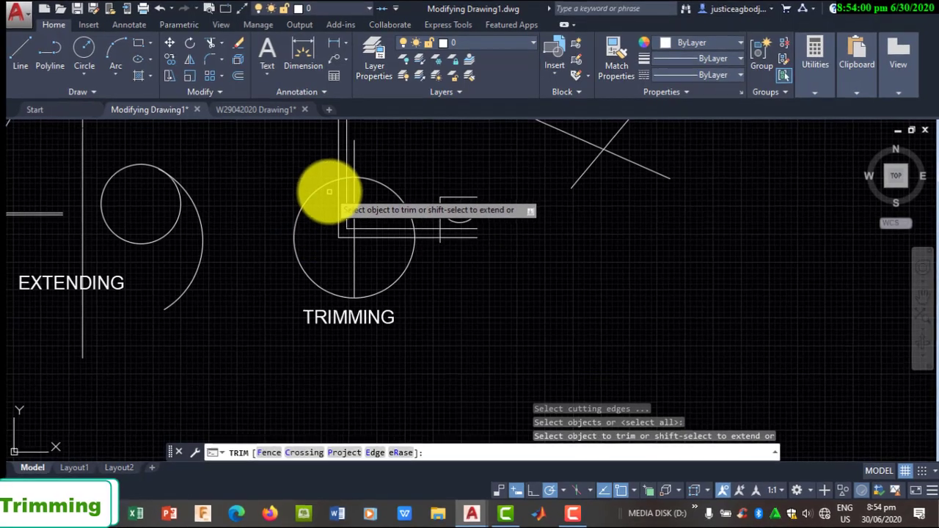
pyautogui.scroll(8, 325, 197)
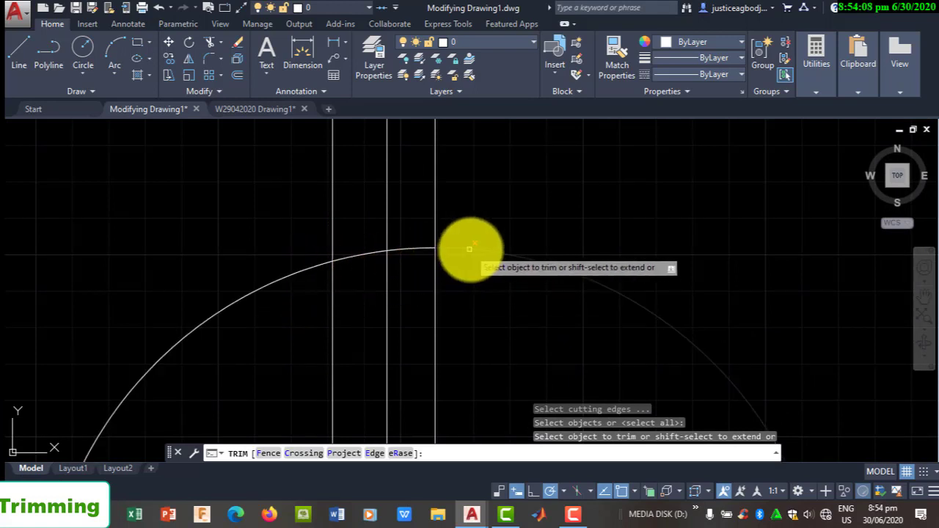
pyautogui.scroll(-5, 300, 373)
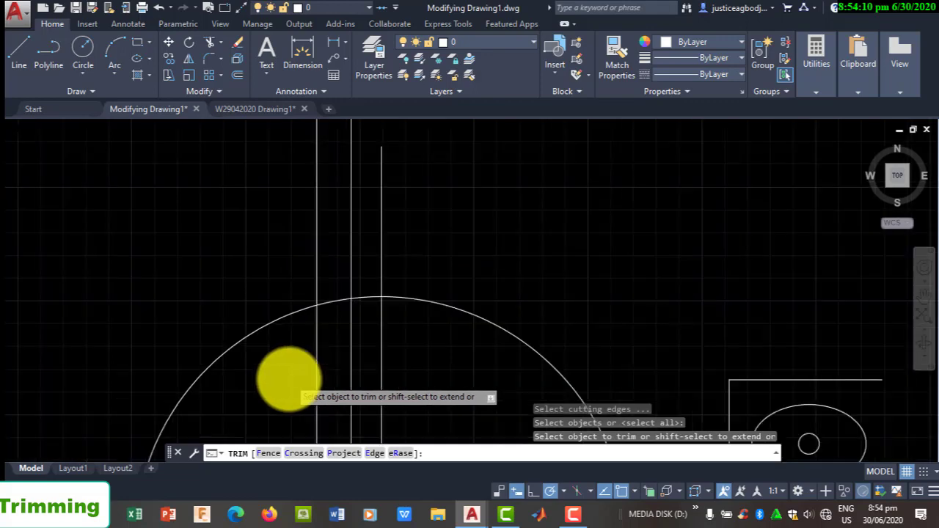
pyautogui.moveTo(273, 271)
pyautogui.mouseDown(button='middle')
pyautogui.moveTo(251, 237)
pyautogui.moveTo(248, 204)
pyautogui.mouseUp(button='middle')
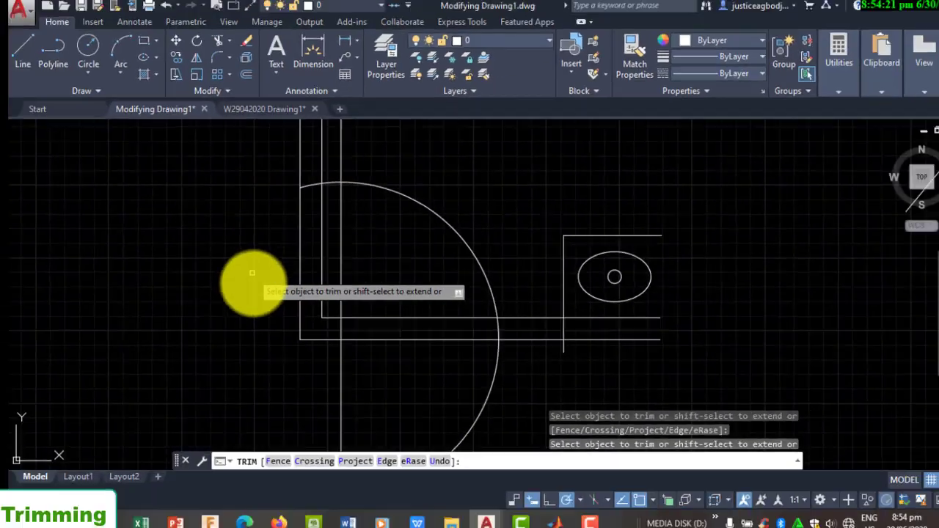
# Step: Trim the vertical line below the inner horizontal wall line and the circle's remaining arcs below the outer wall line
pyautogui.scroll(-2, 252, 290)
pyautogui.moveTo(253, 334); pyautogui.dragTo(260, 237, button='middle')
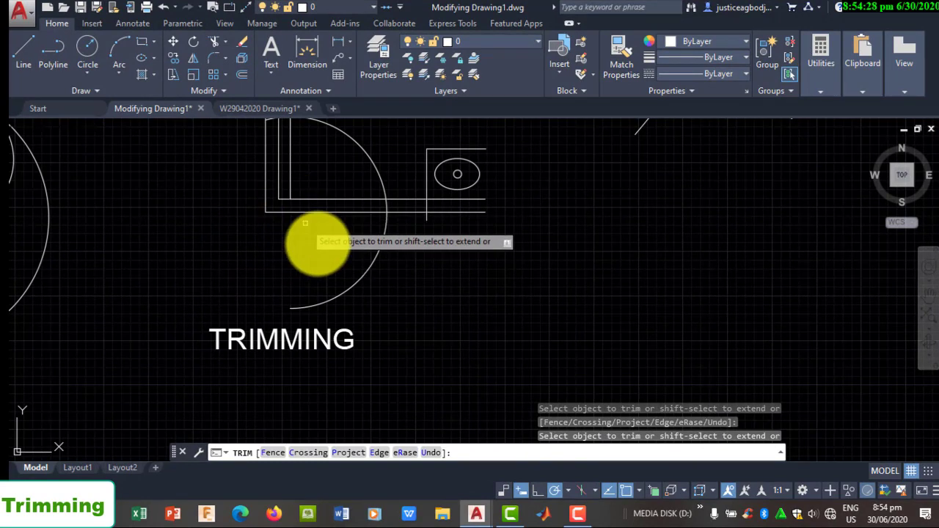
pyautogui.click(360, 268)
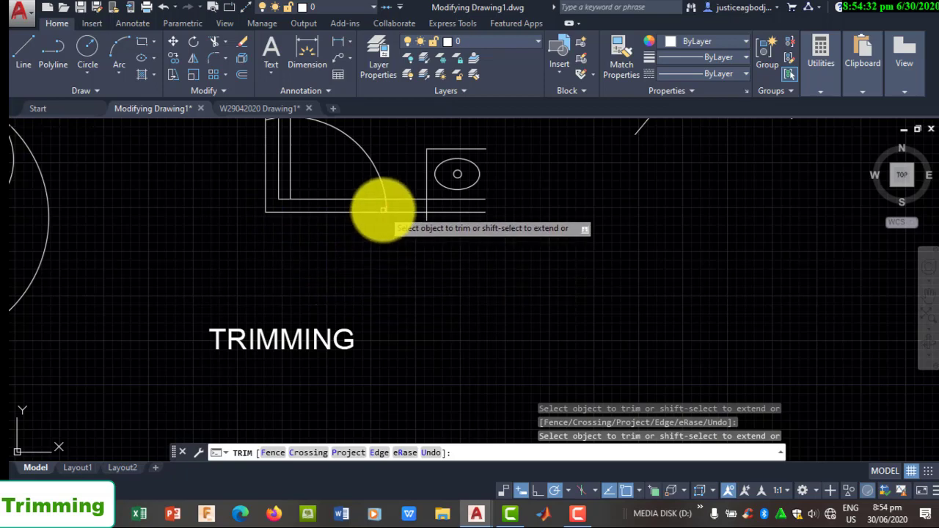
# Step: Trim the arc pieces between the vertical lines, the door line's stub above the arc, and the basin line crossing the horizontal wall
pyautogui.moveTo(293, 184); pyautogui.dragTo(320, 247, button='middle')
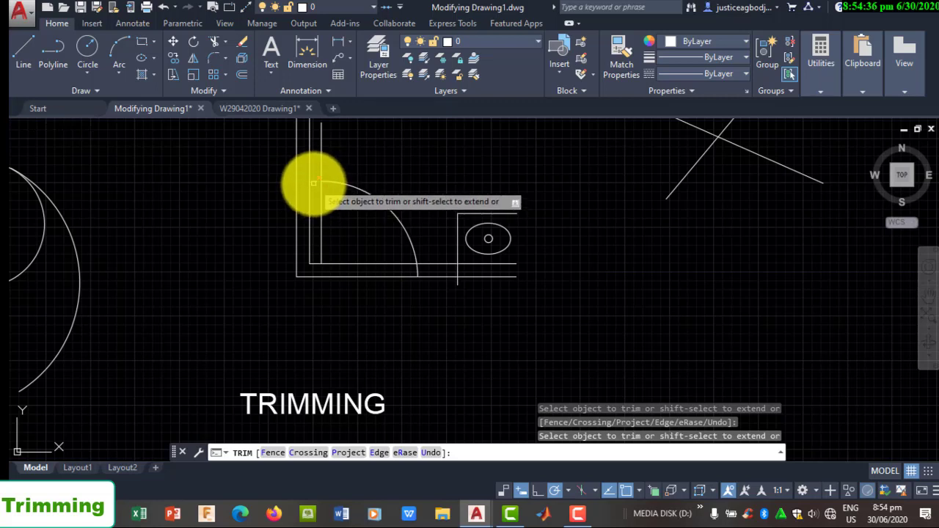
pyautogui.moveTo(345, 178); pyautogui.dragTo(342, 220, button='middle')
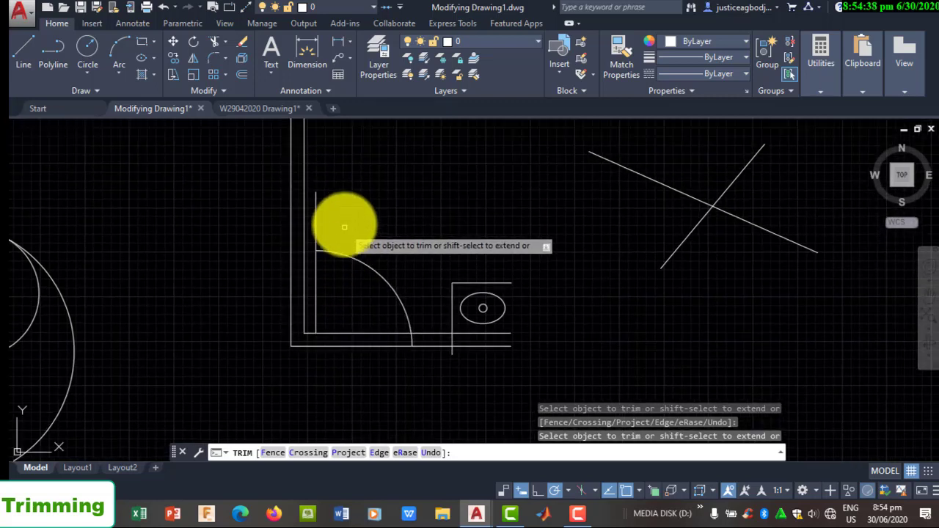
pyautogui.click(316, 199)
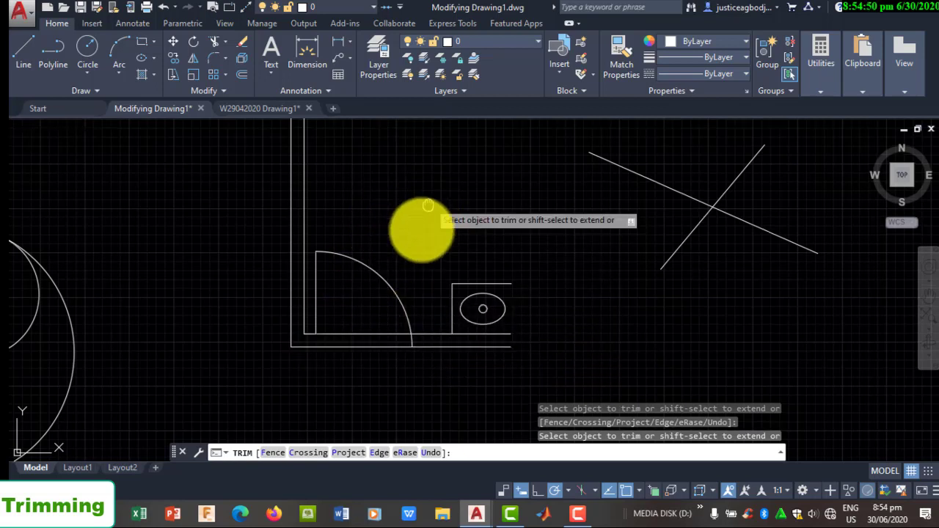
# Step: Trim both right-hand arms of the X at the crossing point, then try trimming the remaining upper left arm
pyautogui.scroll(-2, 418, 173)
pyautogui.moveTo(555, 338)
pyautogui.mouseDown(button='middle')
pyautogui.moveTo(461, 377)
pyautogui.moveTo(333, 320)
pyautogui.mouseUp(button='middle')
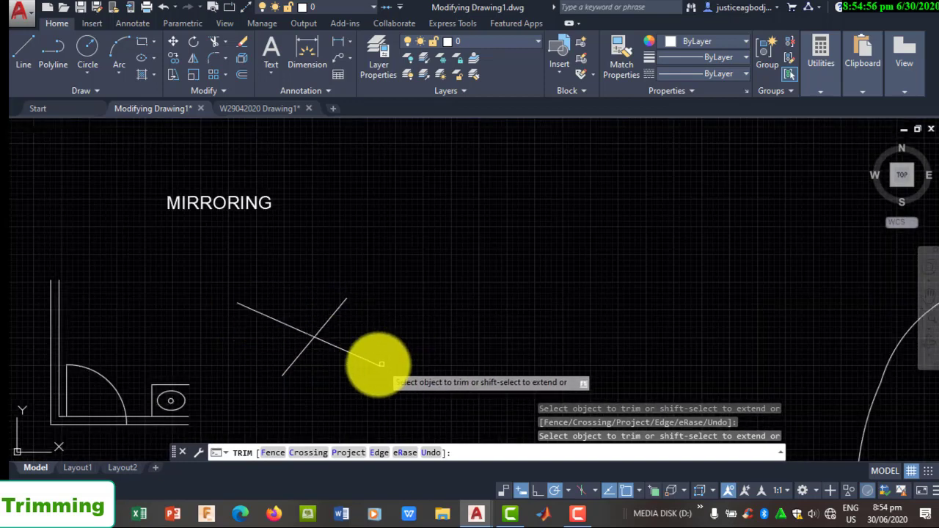
pyautogui.click(335, 315)
pyautogui.click(336, 358)
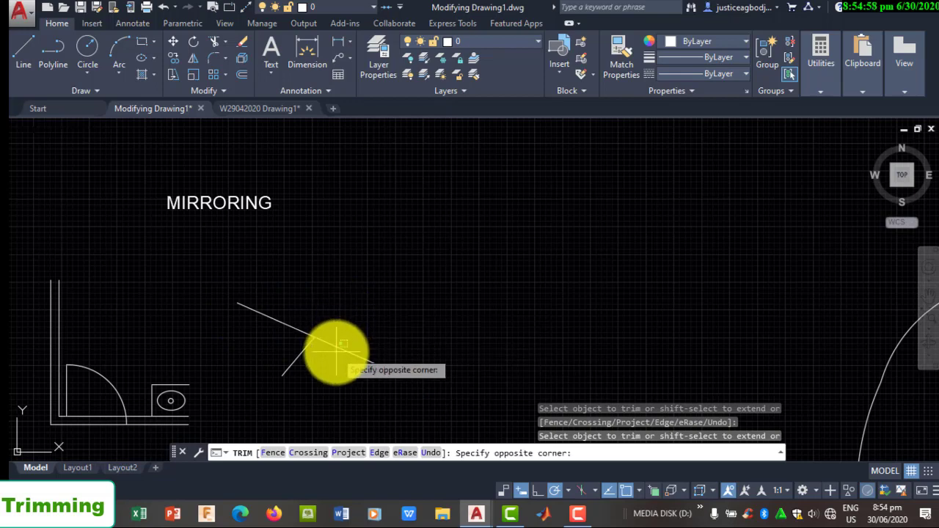
pyautogui.click(323, 325)
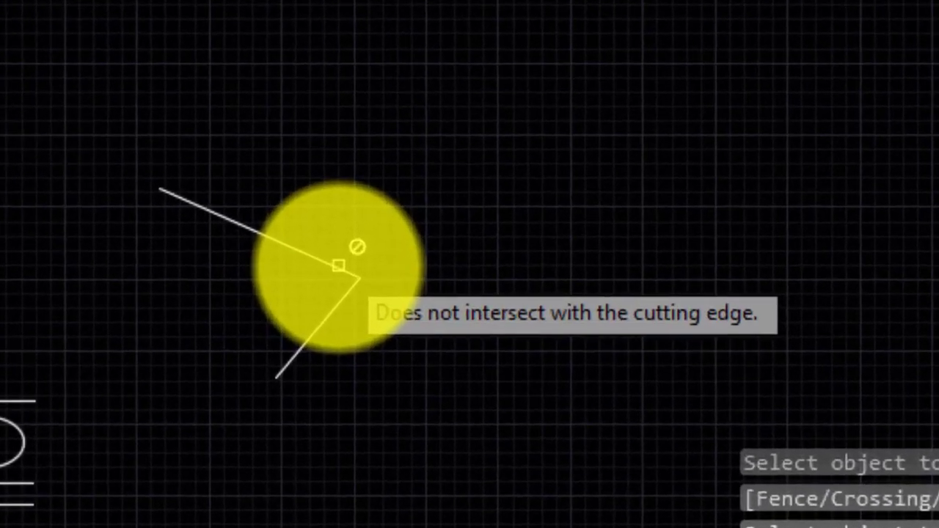
pyautogui.click(307, 331)
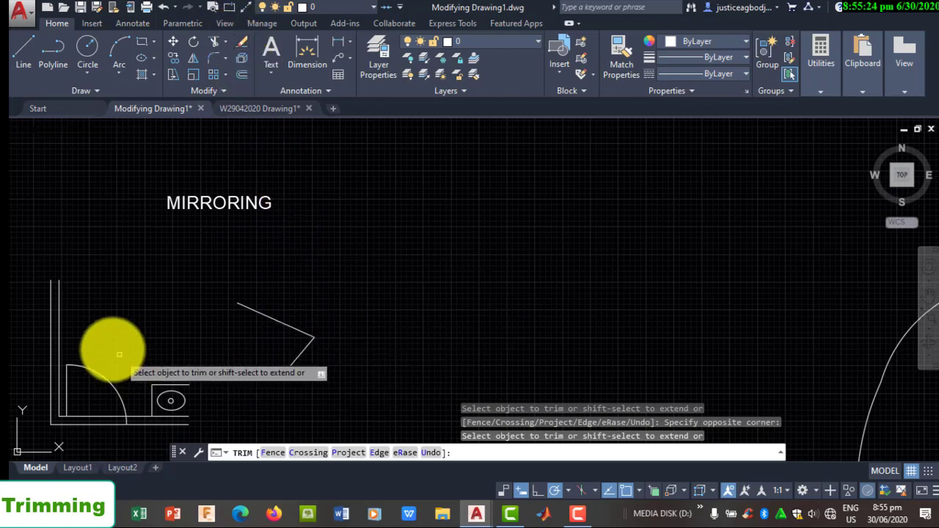
# Step: Start Extend and set the long vertical line through the EXTENDING label as the only boundary edge
pyautogui.moveTo(112, 346); pyautogui.dragTo(320, 264, button='middle')
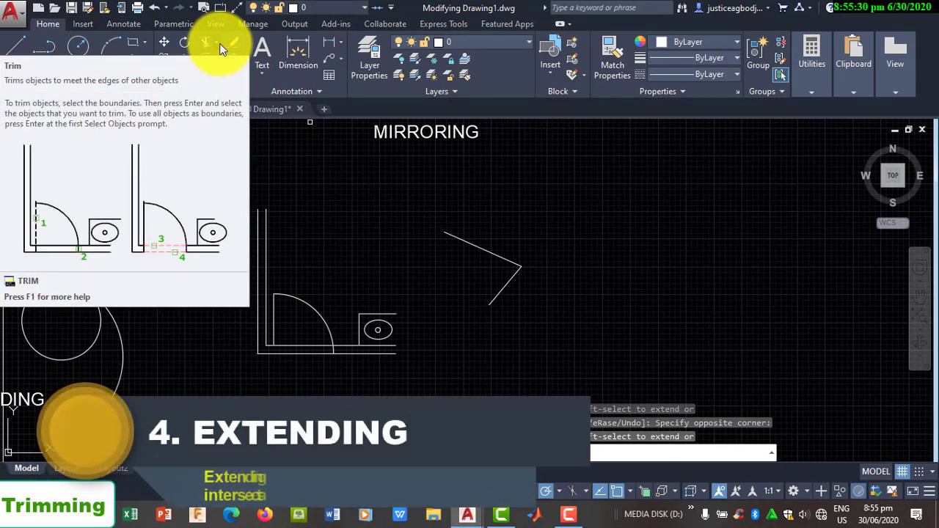
pyautogui.click(218, 43)
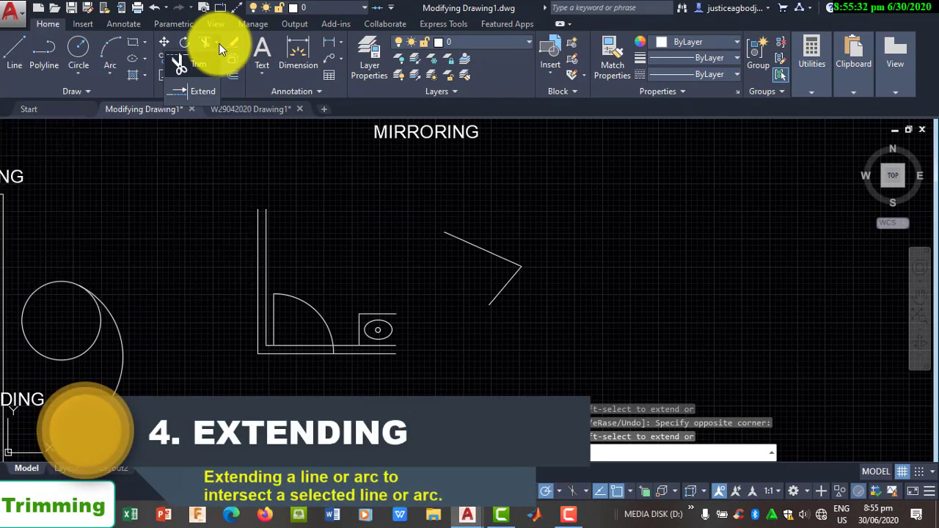
pyautogui.click(208, 92)
pyautogui.scroll(-5, 245, 212)
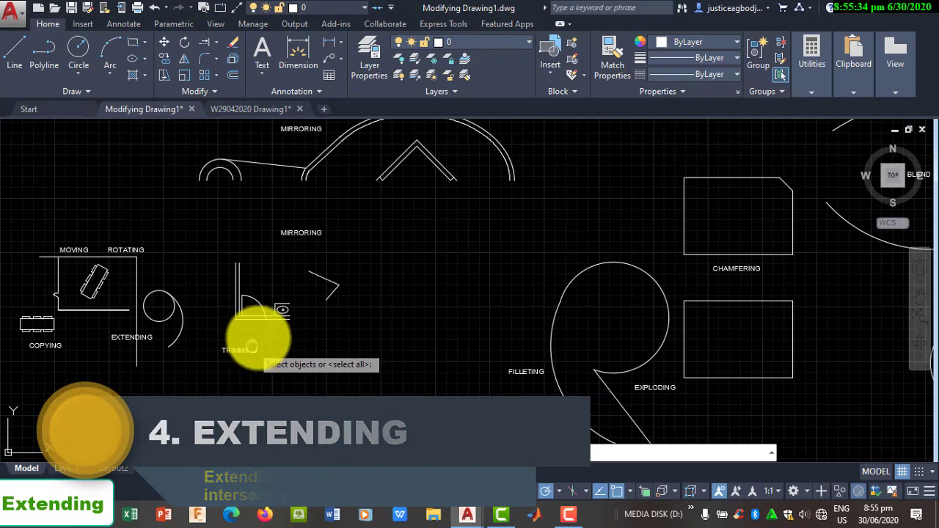
pyautogui.scroll(5, 286, 235)
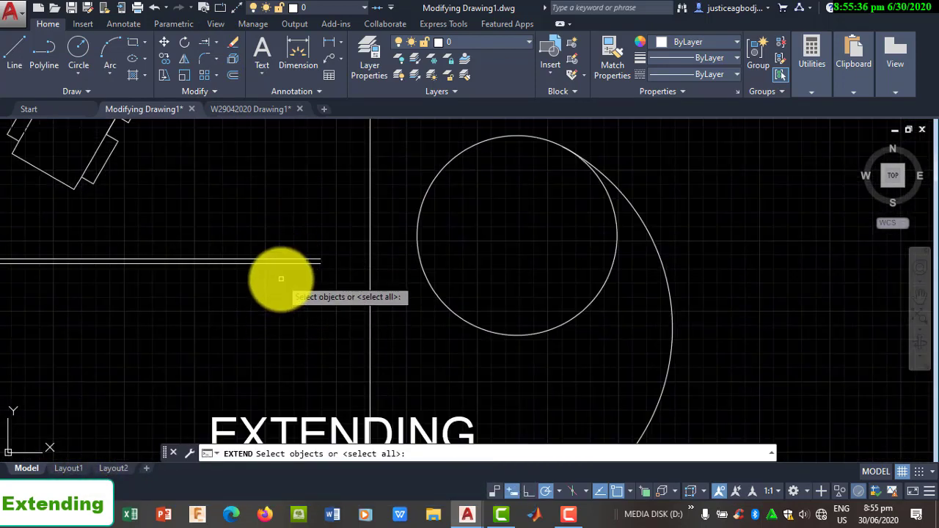
pyautogui.scroll(2, 310, 147)
pyautogui.moveTo(310, 147); pyautogui.dragTo(287, 262, button='middle')
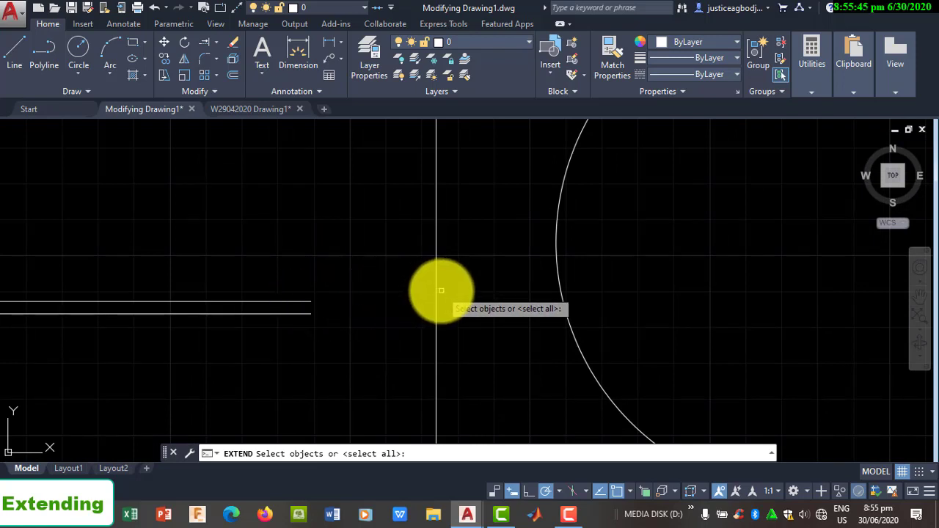
pyautogui.click(216, 41)
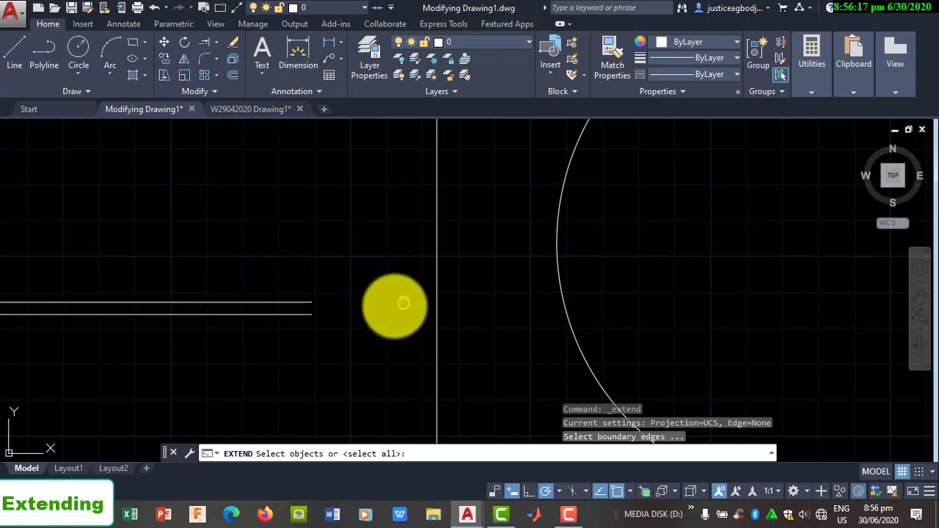
pyautogui.moveTo(398, 245); pyautogui.dragTo(346, 269, button='middle')
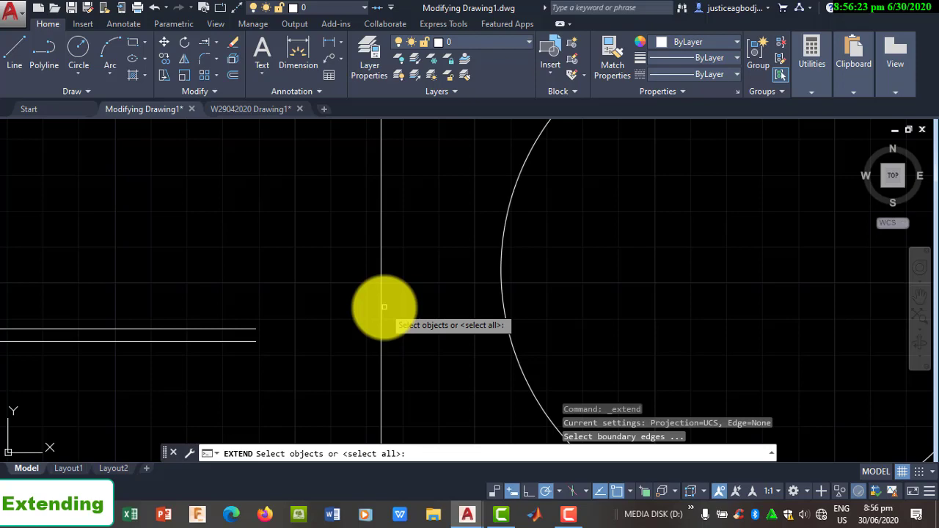
pyautogui.scroll(-5, 383, 307)
pyautogui.scroll(8, 358, 332)
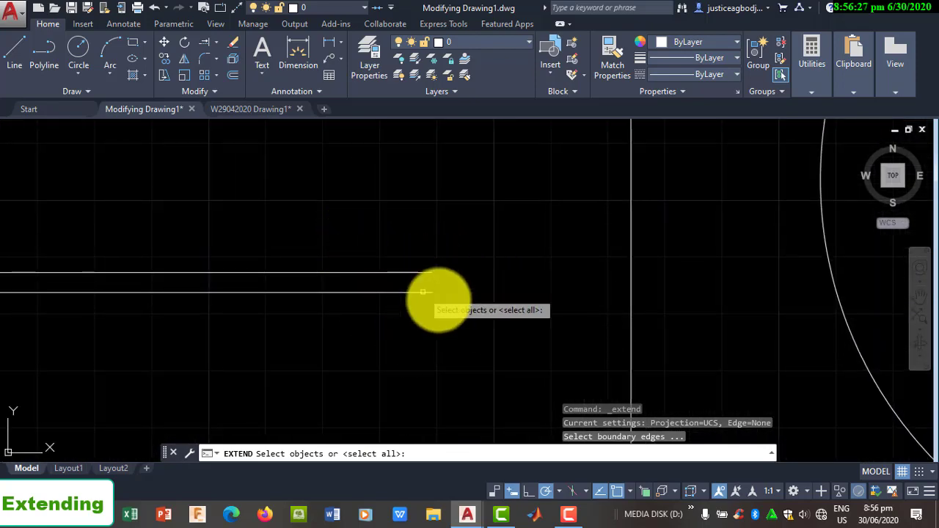
pyautogui.scroll(-4, 540, 269)
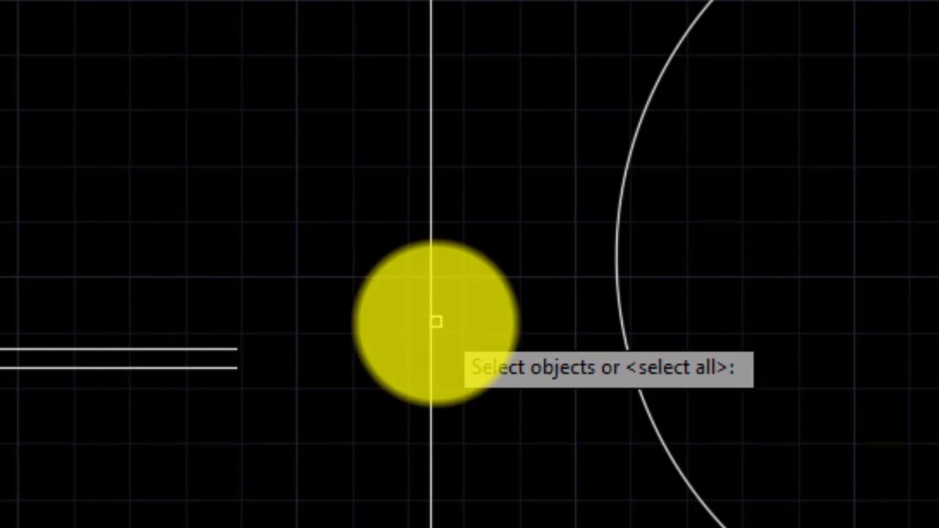
pyautogui.click(429, 329)
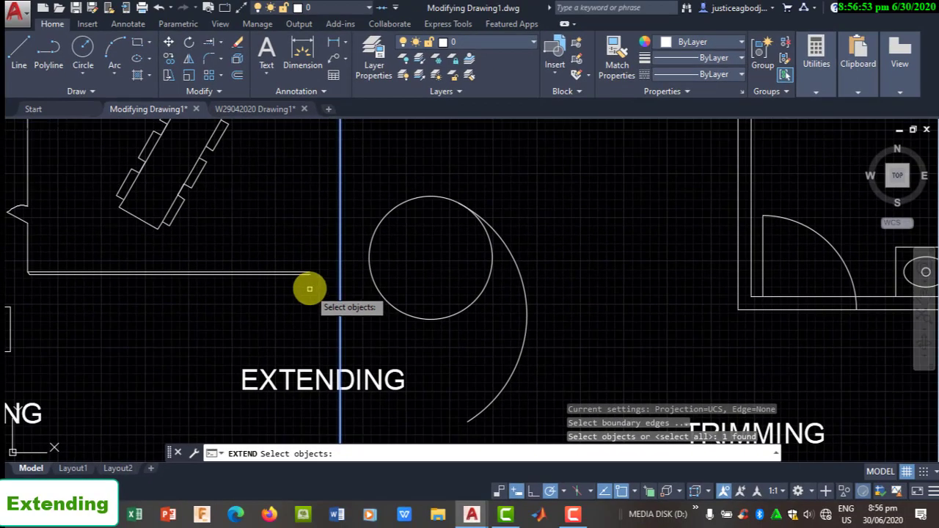
pyautogui.scroll(5, 309, 262)
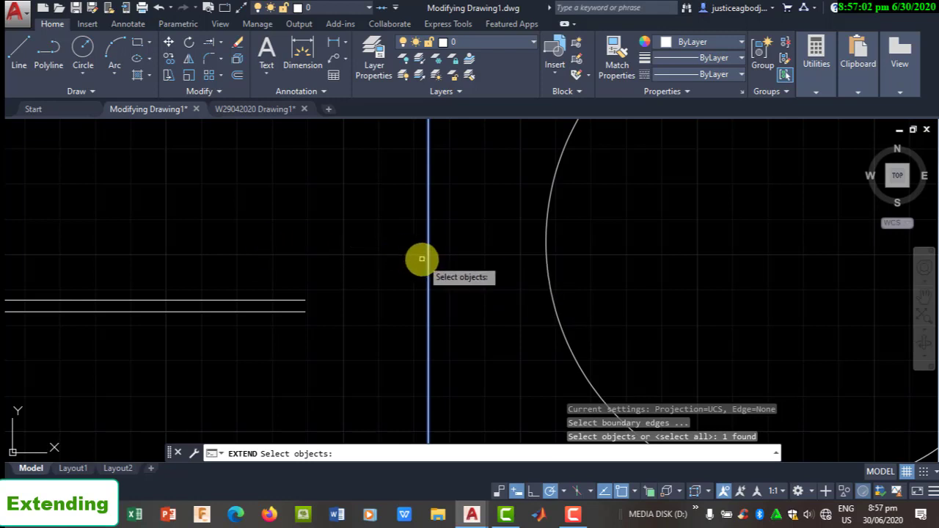
pyautogui.press('Return')
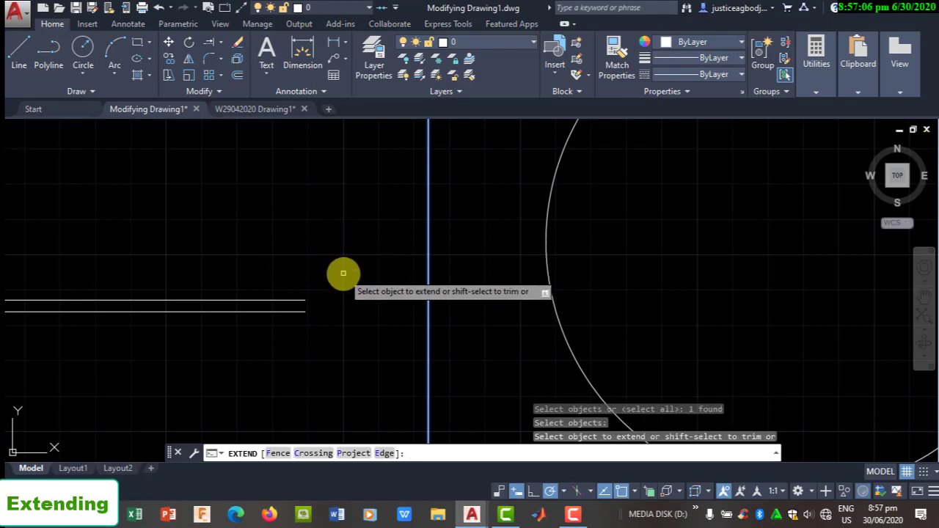
# Step: Extend both horizontal wall lines and the lower end of the large arc to the vertical boundary line, and finish the command
pyautogui.click(298, 301)
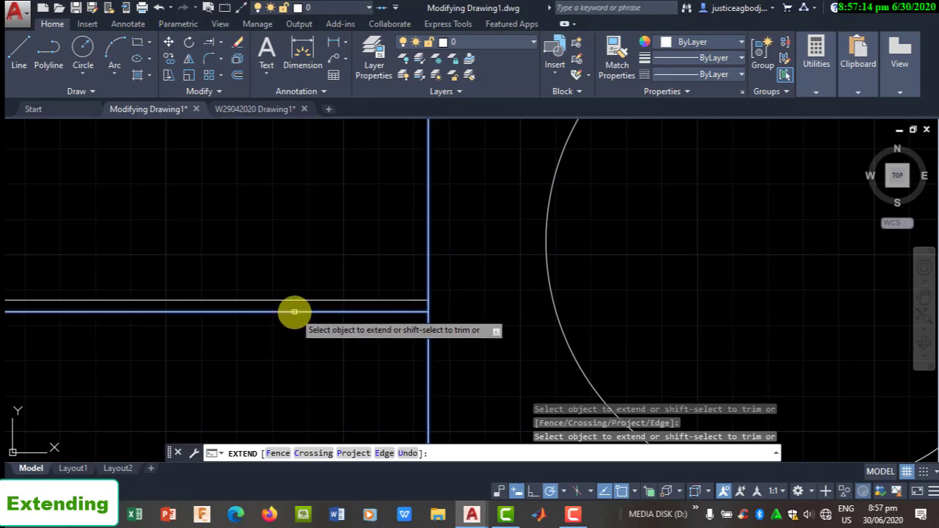
pyautogui.click(294, 312)
pyautogui.scroll(-6, 346, 318)
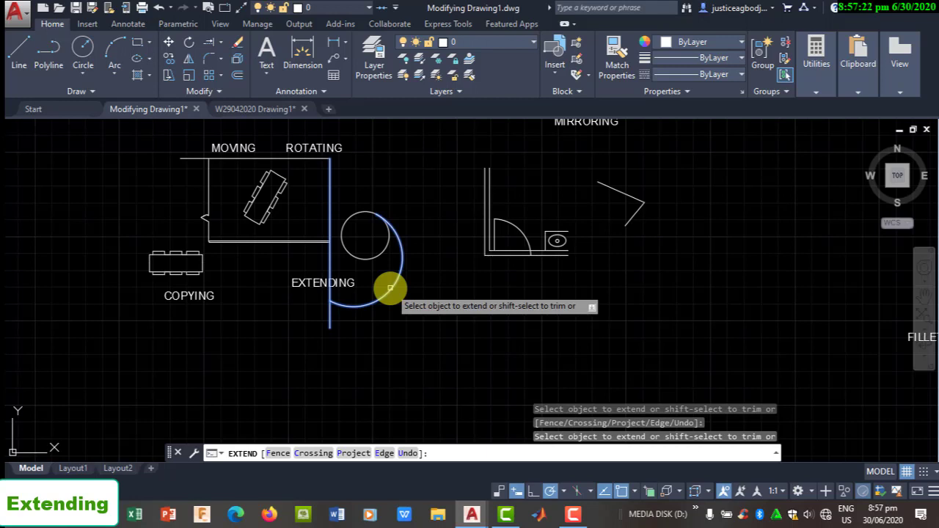
pyautogui.click(390, 288)
pyautogui.rightClick(408, 204)
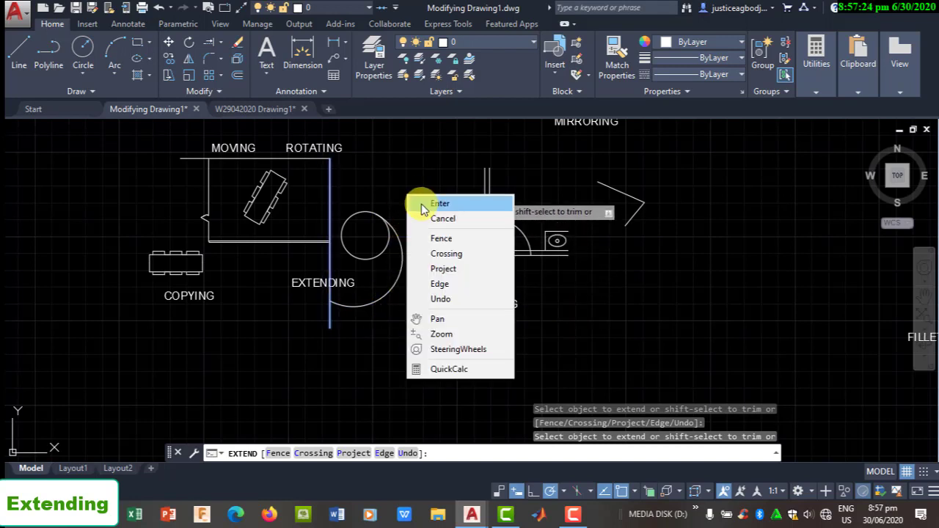
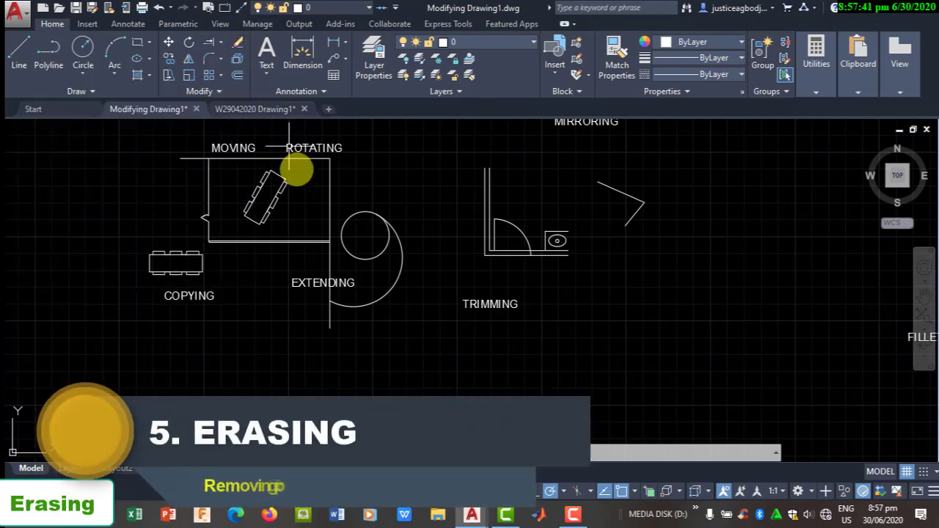
# Step: Select the two joined slanted lines beside the TRIMMING plan with a window, erase them, and undo the erasure
pyautogui.scroll(4, 264, 220)
pyautogui.scroll(-3, 272, 281)
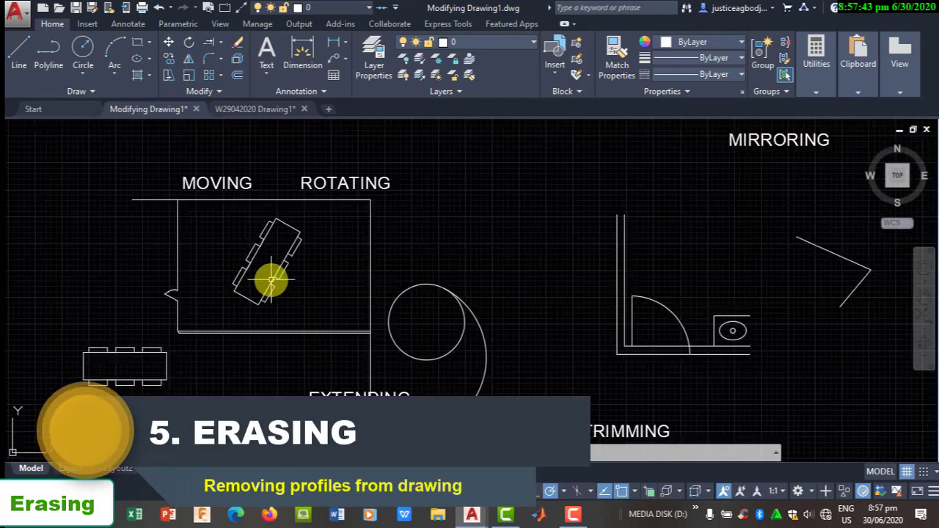
pyautogui.moveTo(428, 308)
pyautogui.mouseDown(button='middle')
pyautogui.moveTo(364, 323)
pyautogui.moveTo(164, 295)
pyautogui.mouseUp(button='middle')
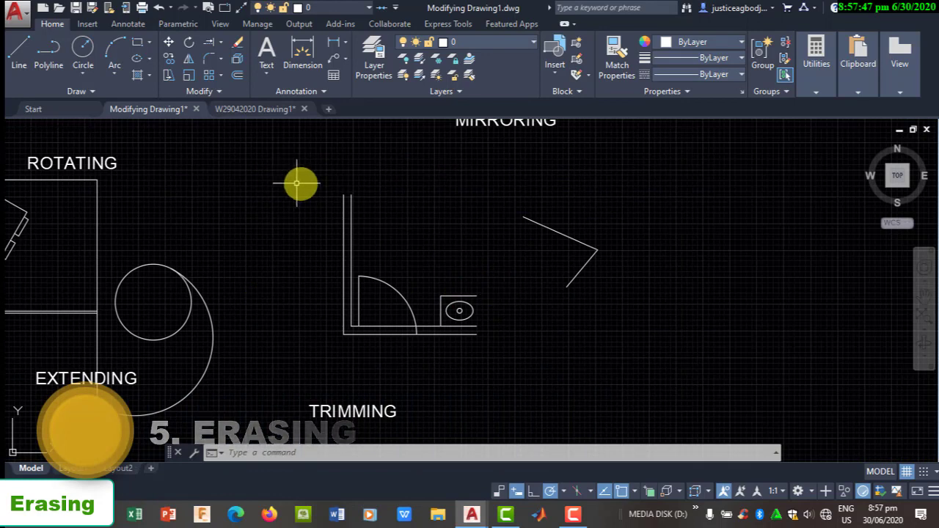
pyautogui.click(485, 130)
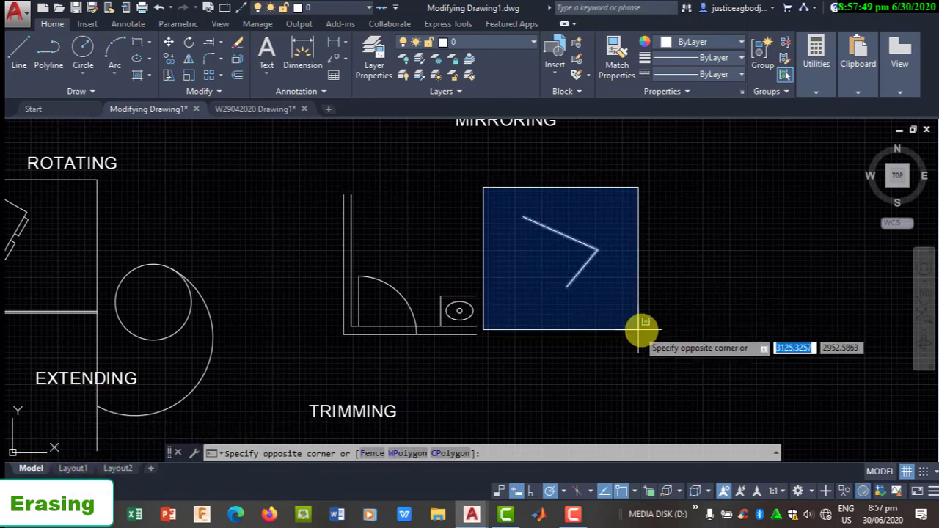
pyautogui.click(639, 329)
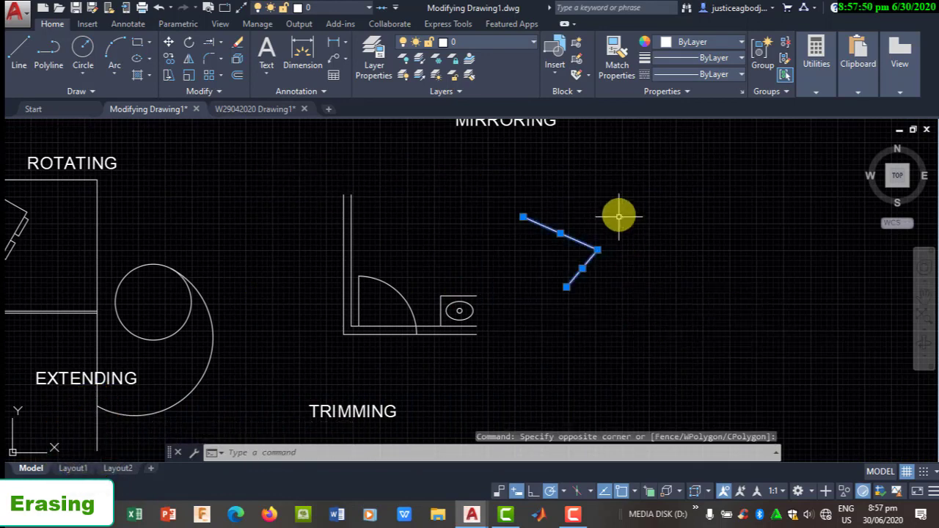
pyautogui.click(239, 48)
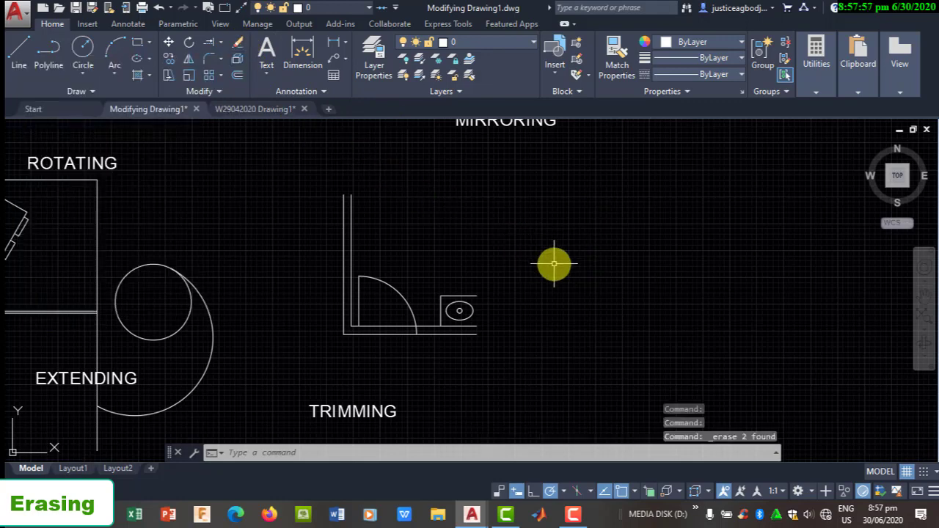
pyautogui.hotkey('ctrl', 'z')
# Step: Start Erase first, select both slanted lines and the whole wall-and-door plan above TRIMMING, erase them, and undo it
pyautogui.click(237, 48)
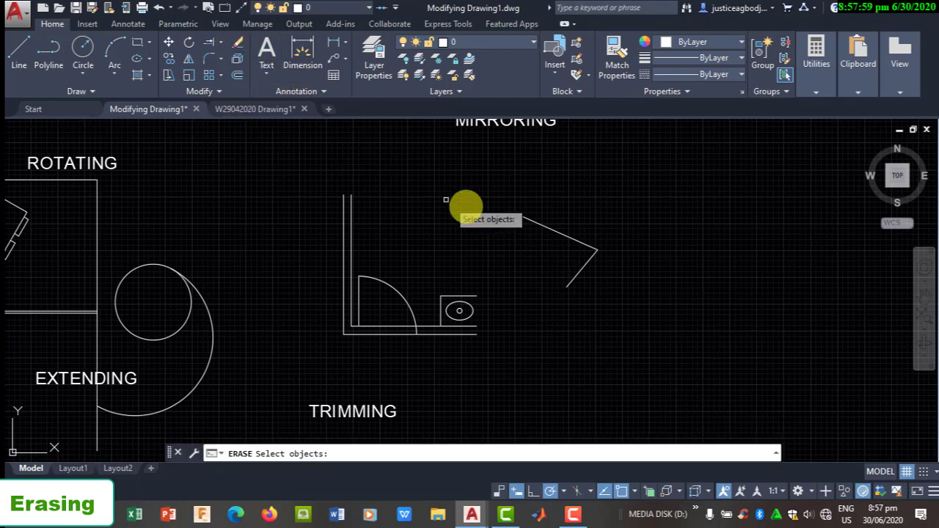
pyautogui.click(555, 228)
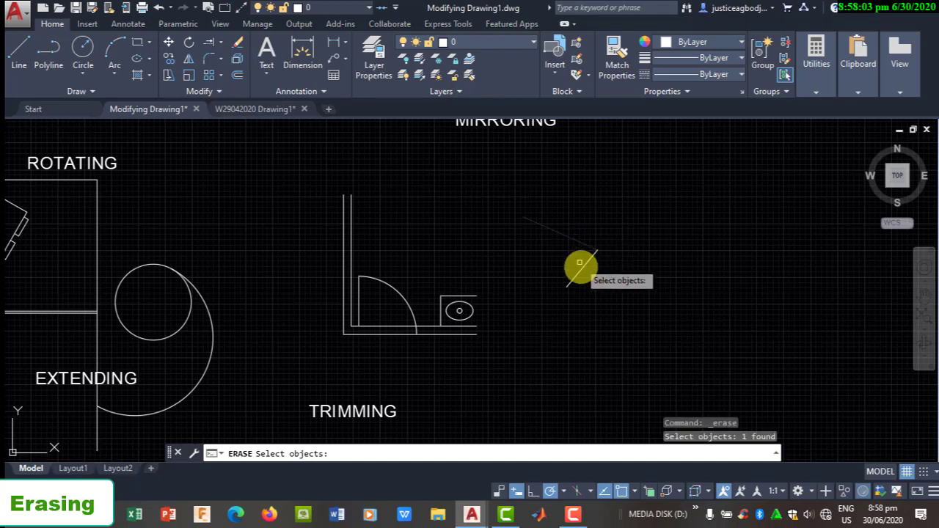
pyautogui.click(581, 269)
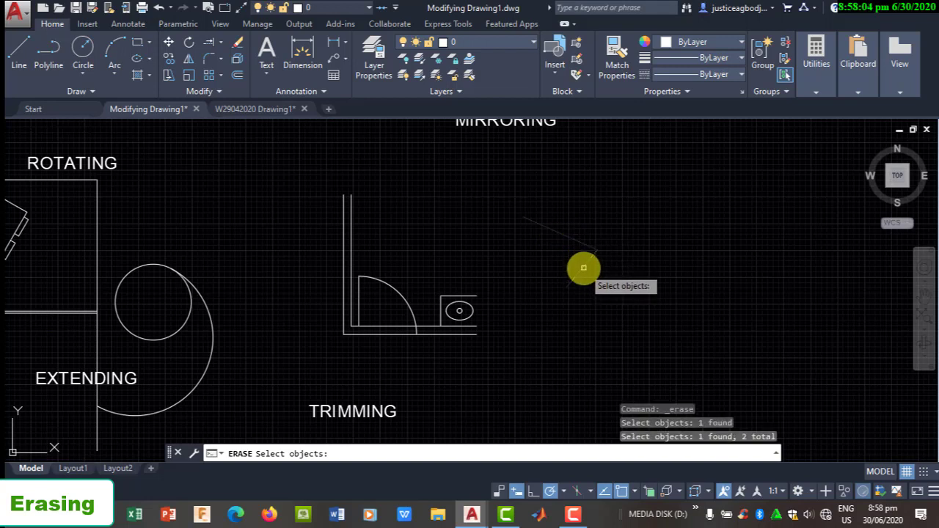
pyautogui.click(316, 158)
pyautogui.click(522, 369)
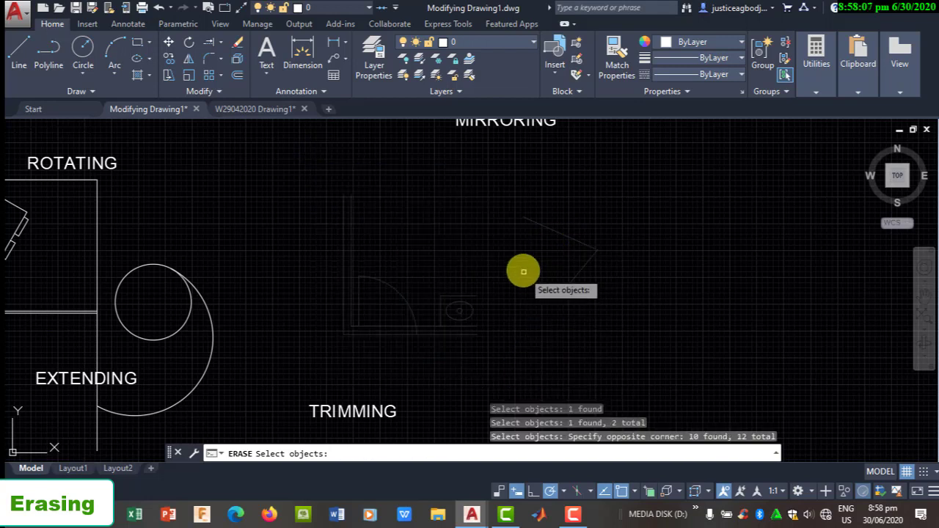
pyautogui.press('Return')
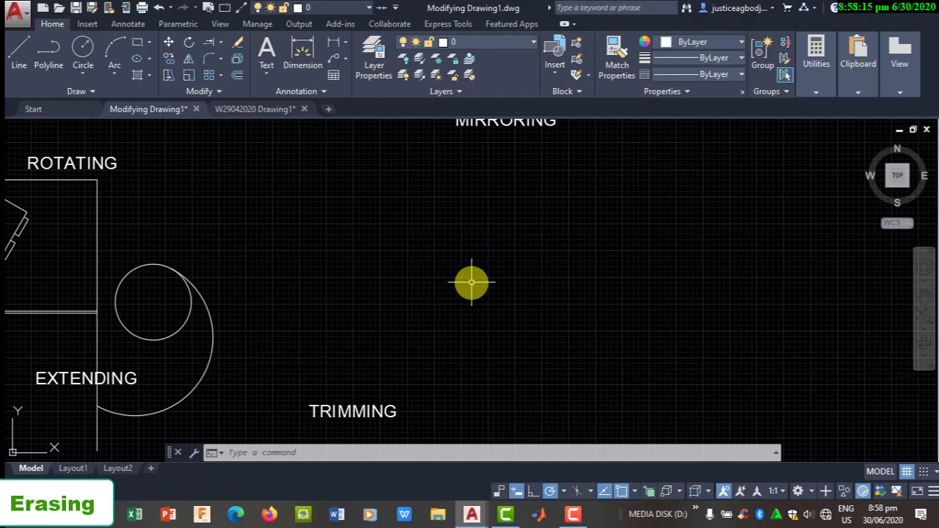
pyautogui.hotkey('ctrl', 'z')
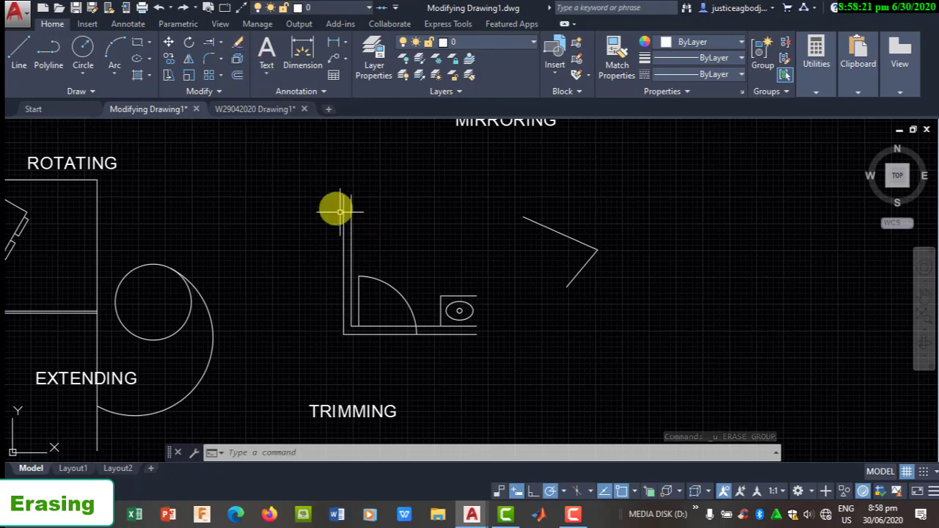
# Step: Select the two joined slanted lines beside the TRIMMING plan and remove them with the Erase command
pyautogui.click(512, 192)
pyautogui.click(646, 373)
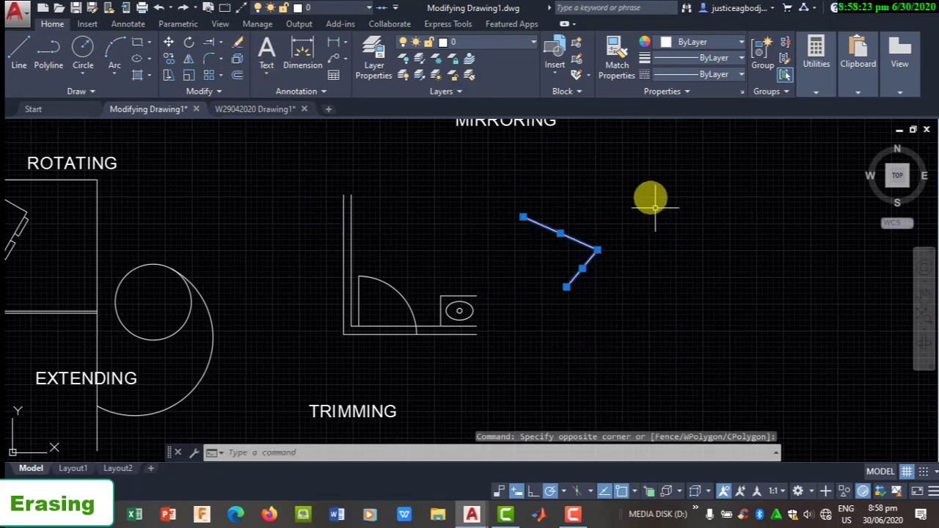
pyautogui.rightClick(625, 158)
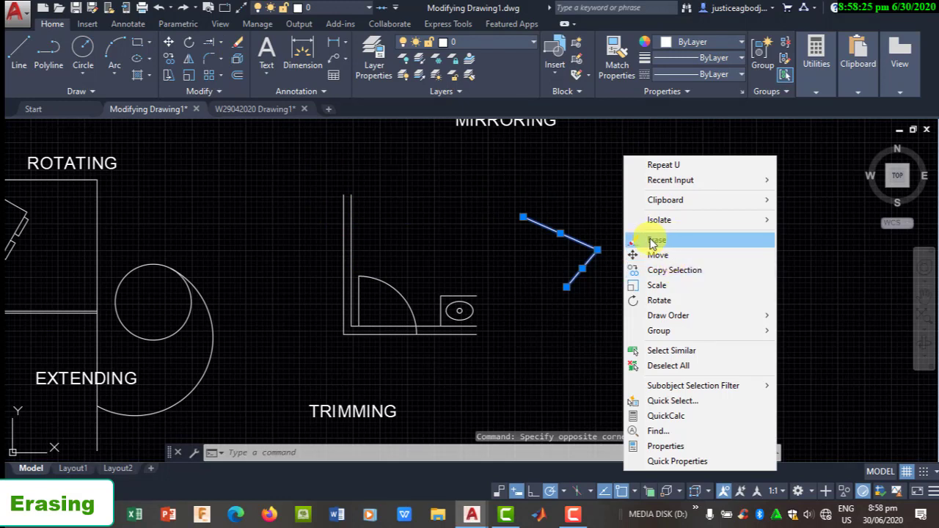
pyautogui.click(566, 222)
pyautogui.click(617, 211)
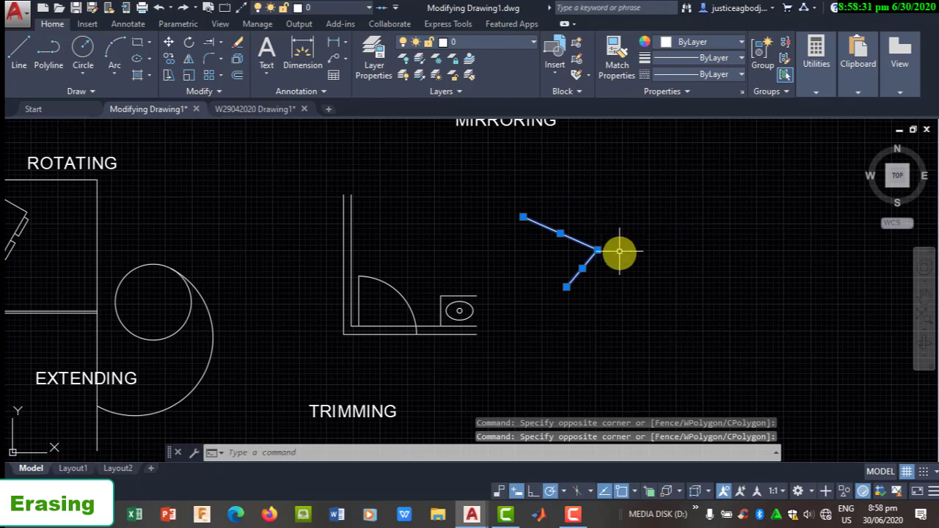
pyautogui.write('E')
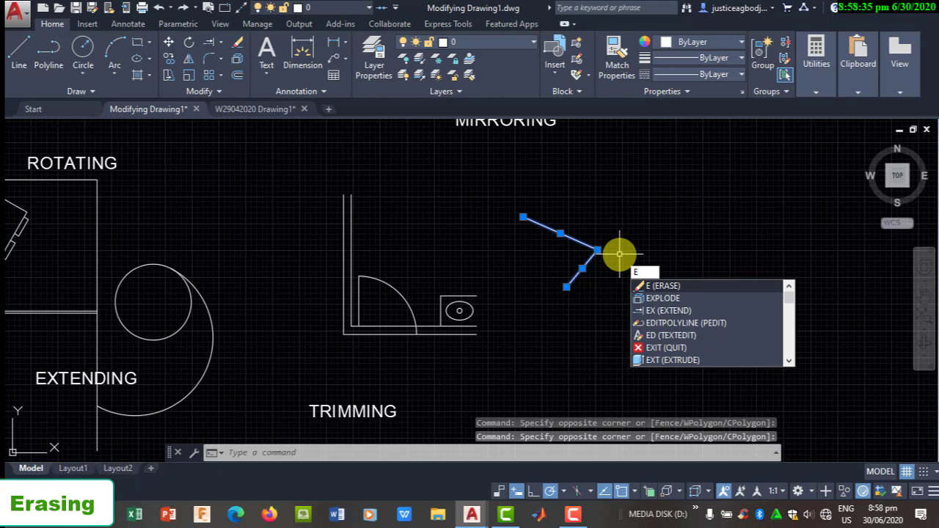
pyautogui.press('Return')
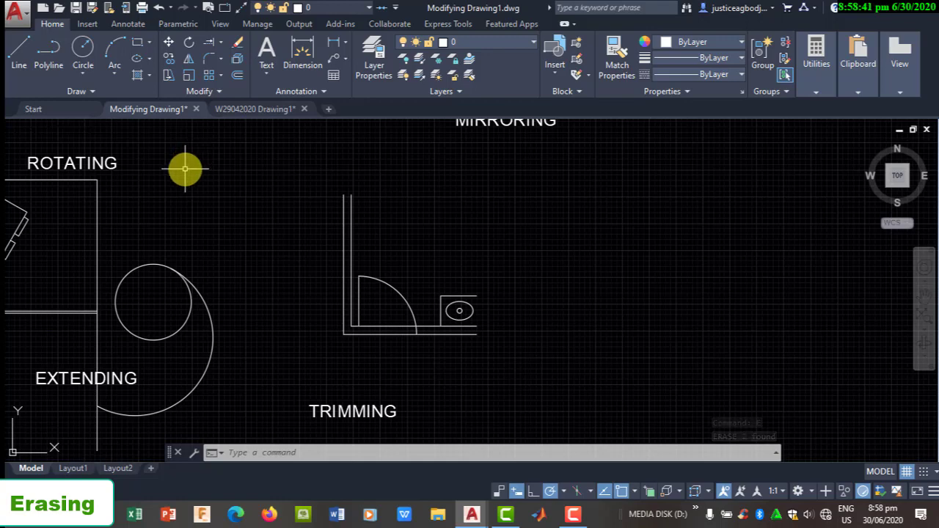
pyautogui.moveTo(181, 166); pyautogui.dragTo(678, 155, button='middle')
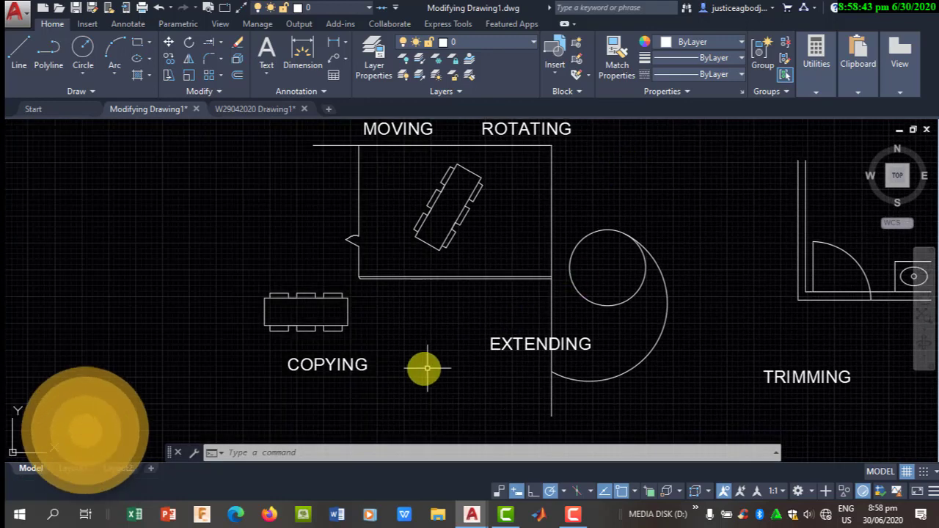
pyautogui.scroll(3, 300, 311)
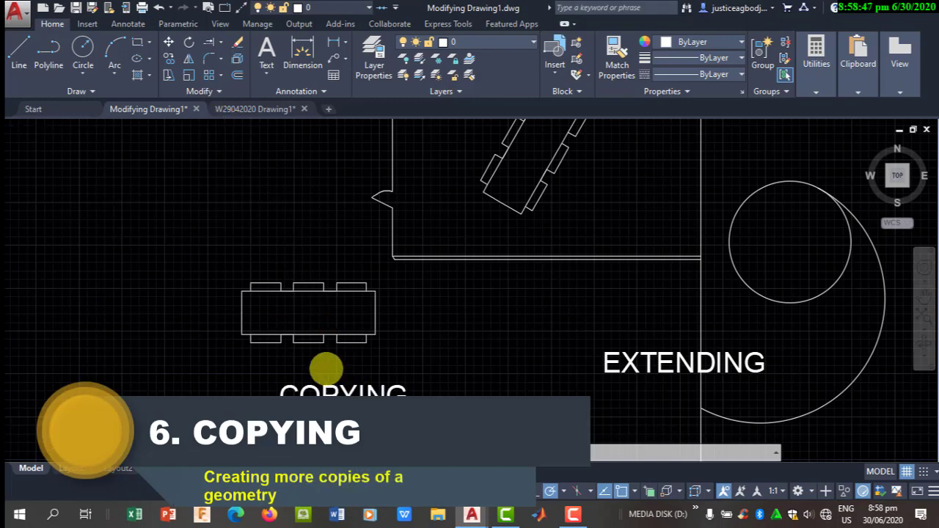
pyautogui.scroll(2, 330, 360)
pyautogui.moveTo(333, 356); pyautogui.dragTo(297, 392, button='middle')
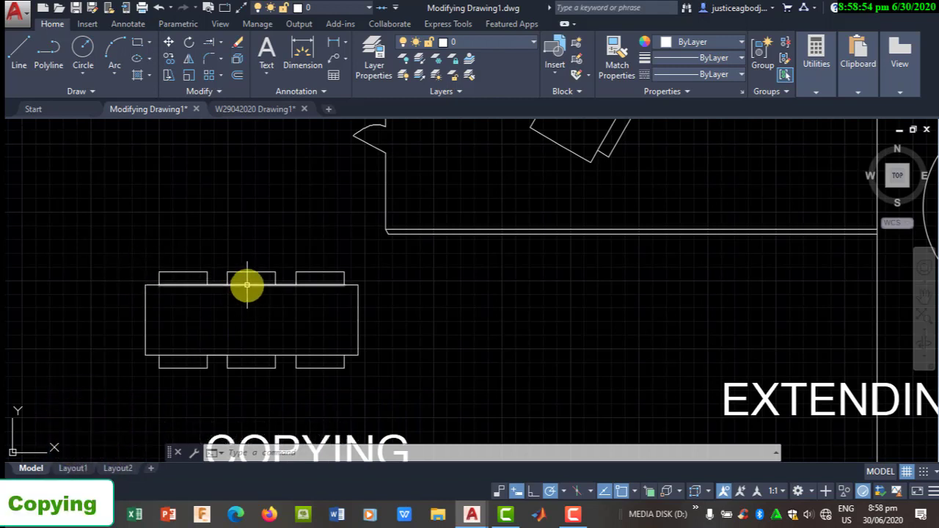
pyautogui.click(117, 249)
pyautogui.click(398, 399)
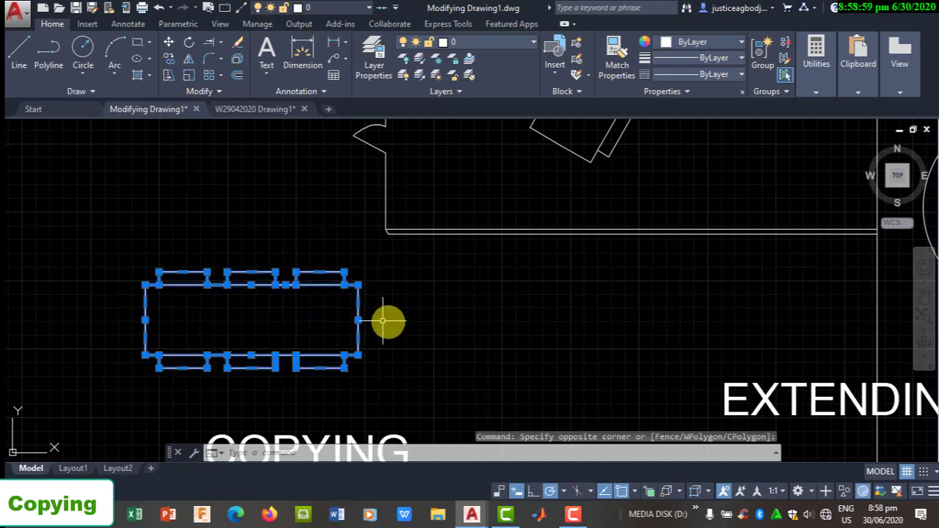
pyautogui.rightClick(422, 287)
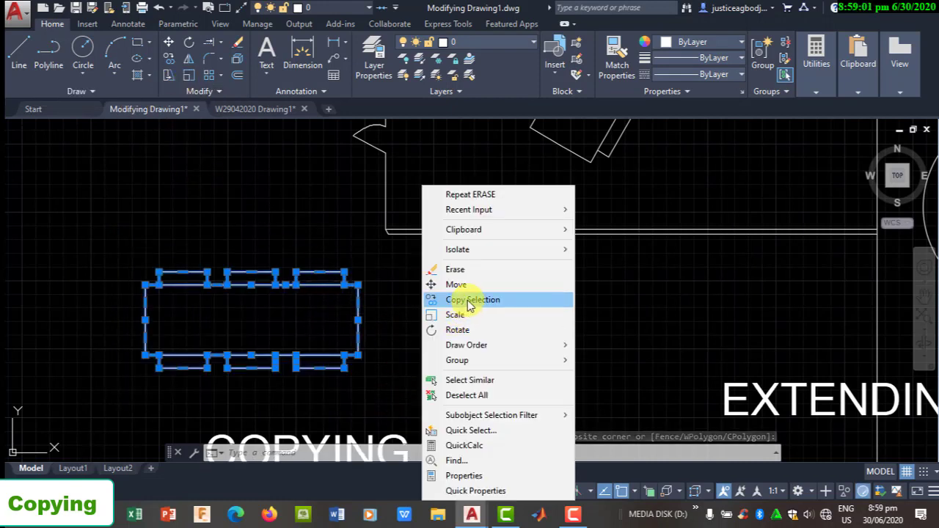
pyautogui.click(398, 276)
pyautogui.click(434, 296)
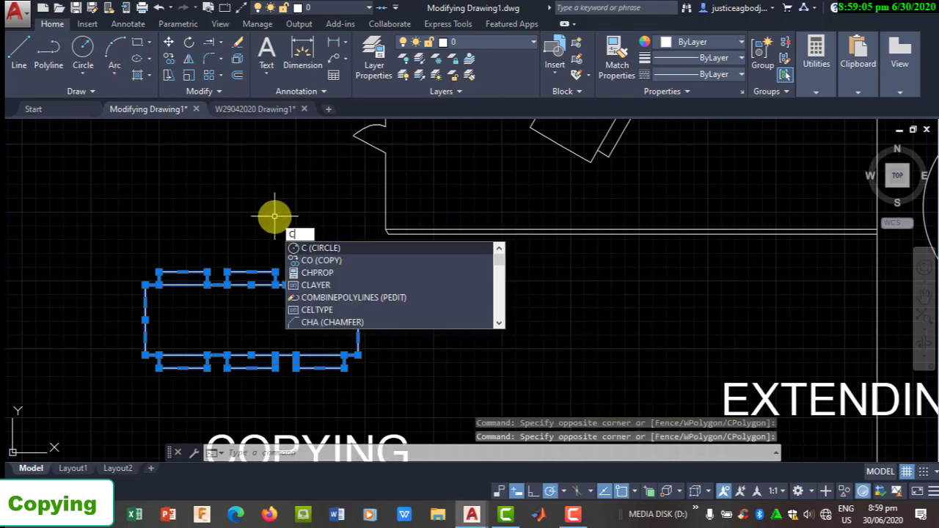
pyautogui.write('o')
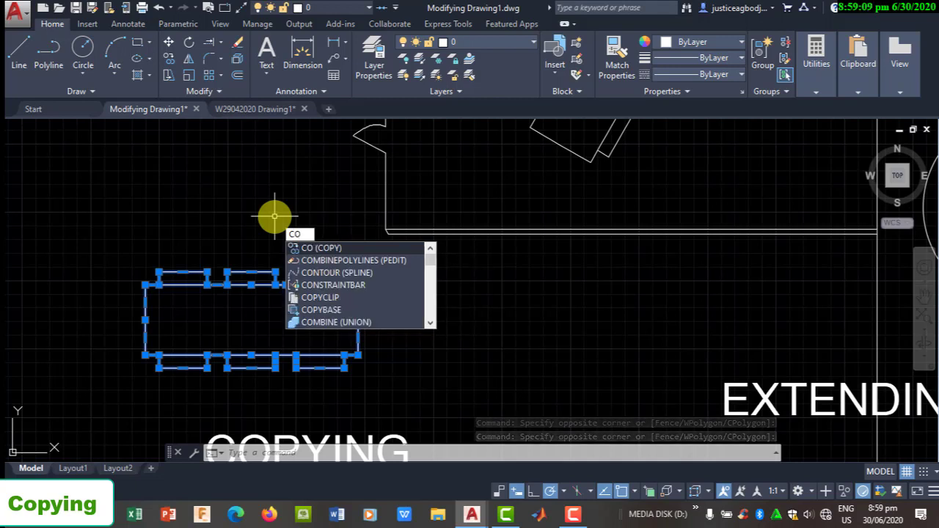
pyautogui.press('Escape')
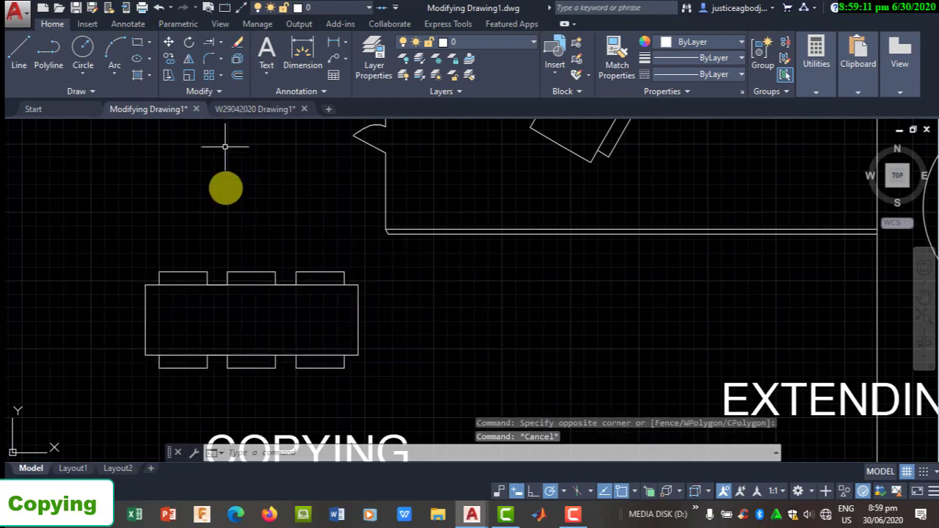
# Step: Copy the entire table with its six chairs above COPYING 200 units to the right, using the table's upper-left corner as base point
pyautogui.click(133, 253)
pyautogui.click(388, 377)
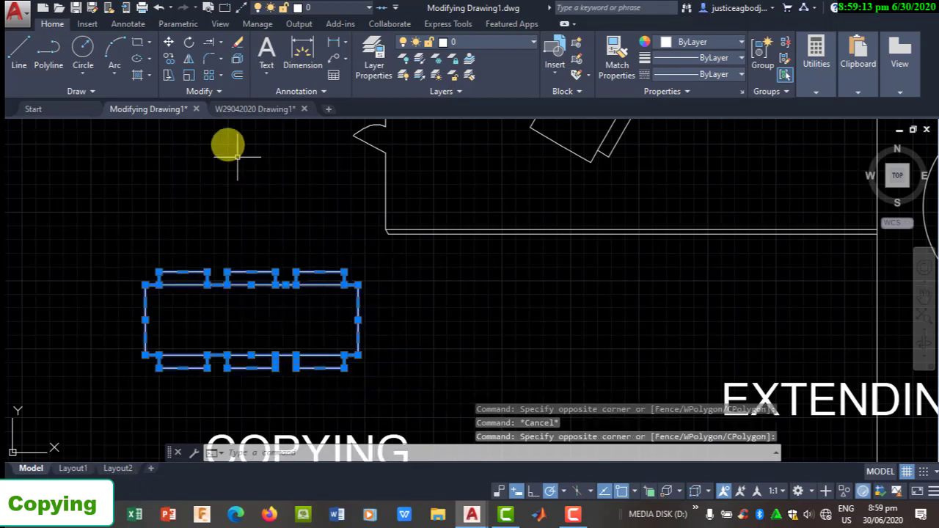
pyautogui.click(169, 63)
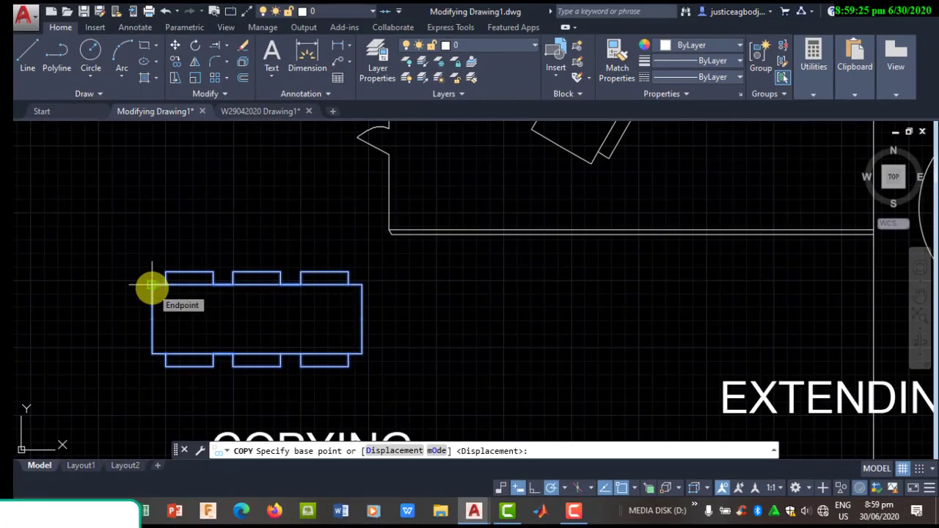
pyautogui.click(152, 286)
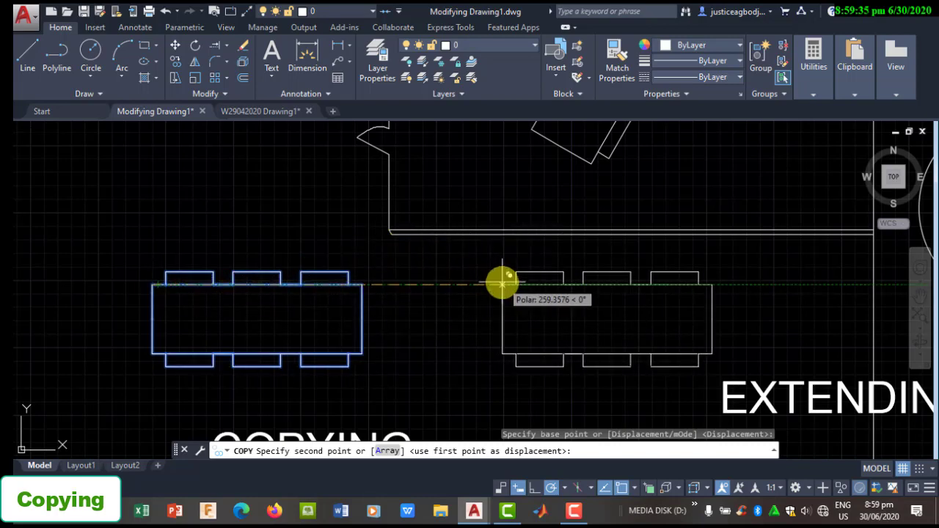
pyautogui.moveTo(190, 125); pyautogui.dragTo(184, 295, button='middle')
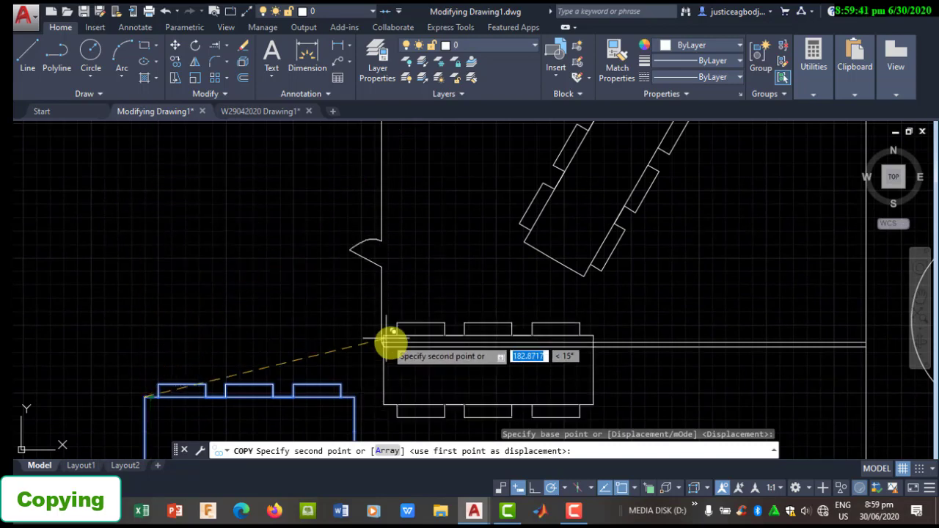
pyautogui.moveTo(389, 339)
pyautogui.mouseDown(button='middle')
pyautogui.moveTo(400, 336)
pyautogui.moveTo(436, 218)
pyautogui.mouseUp(button='middle')
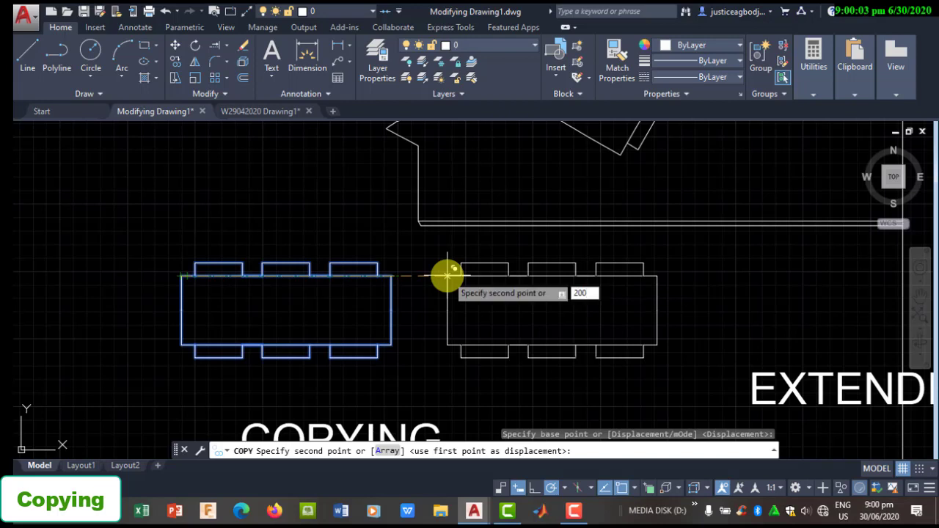
pyautogui.press('Return')
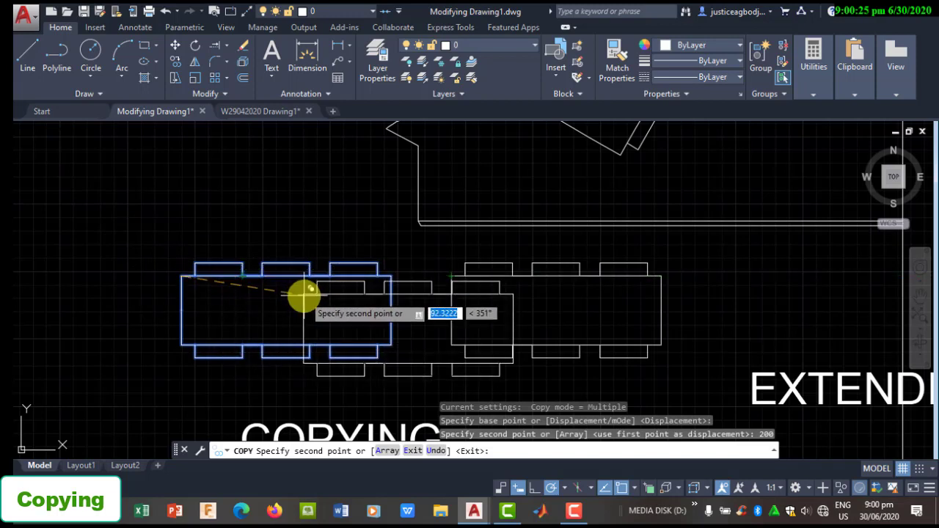
# Step: Place further copies of the table and chairs 200 units to the left of the original and 200 units straight above it
pyautogui.moveTo(148, 263); pyautogui.dragTo(289, 252, button='middle')
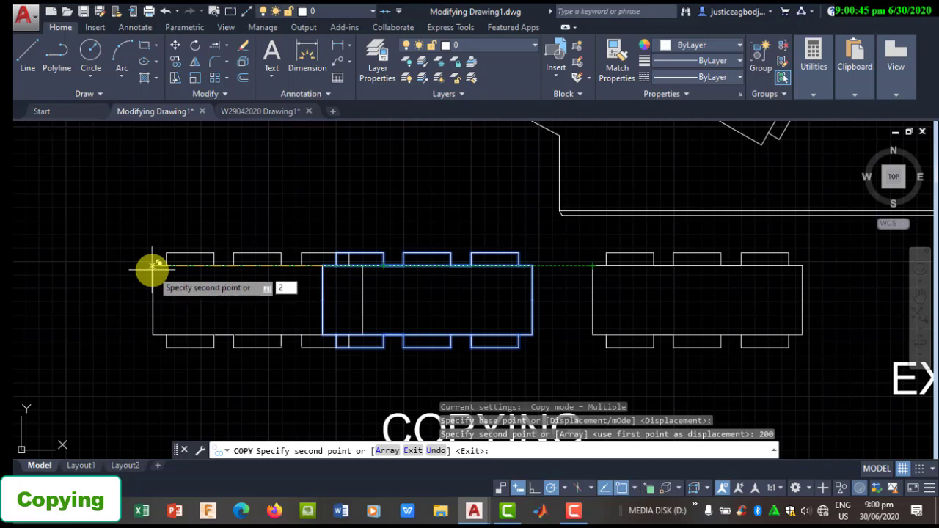
pyautogui.press('Return')
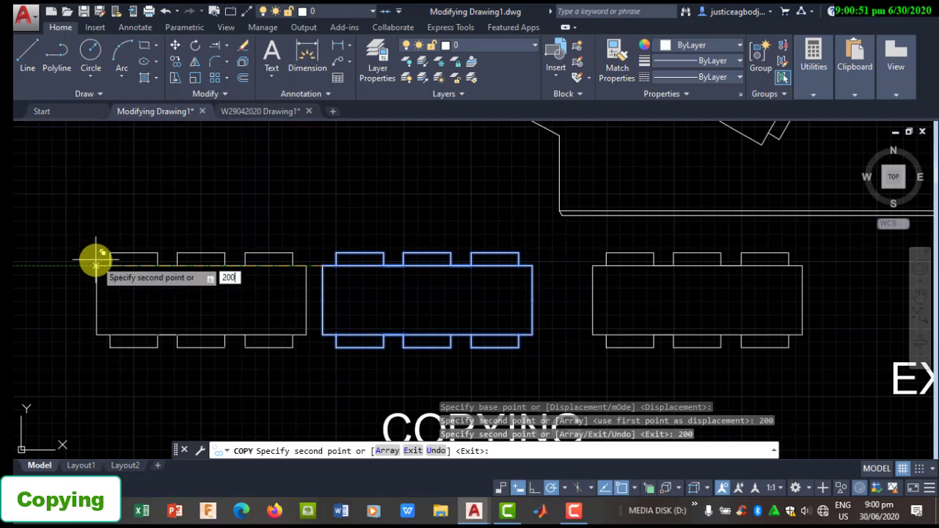
pyautogui.press('Return')
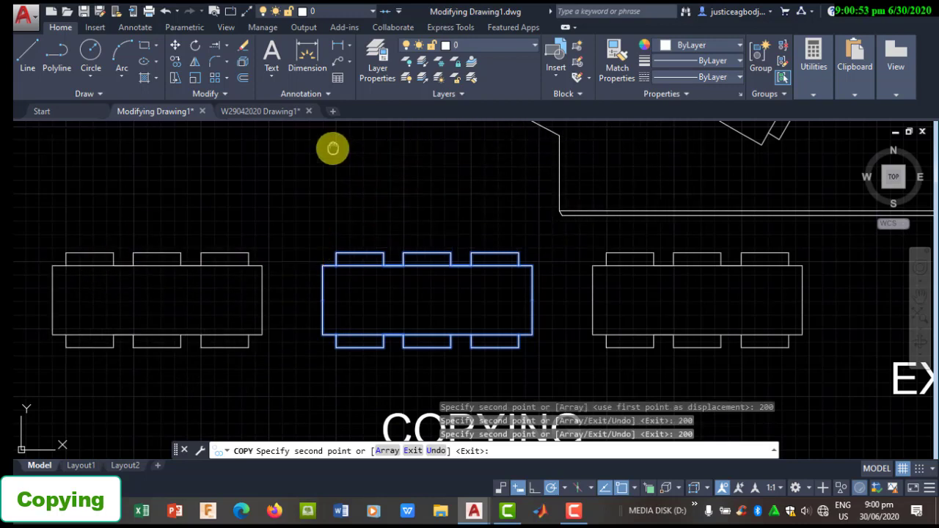
pyautogui.moveTo(332, 148); pyautogui.dragTo(314, 289, button='middle')
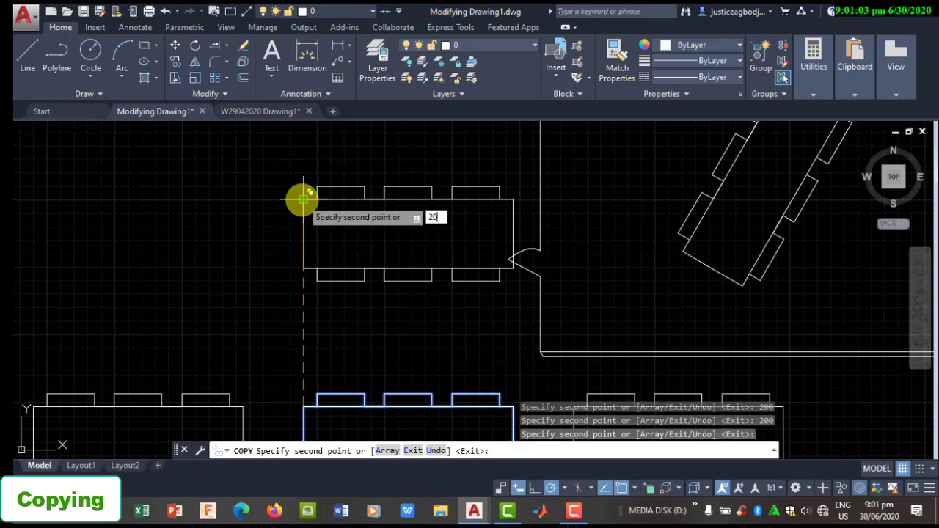
pyautogui.press('Return')
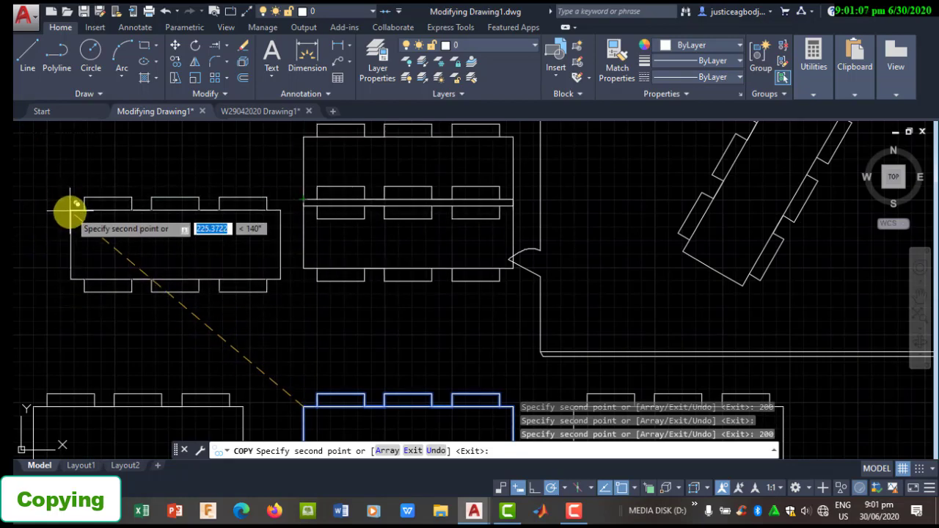
# Step: Place two more copies of the table with chairs freehand, both up and to the left of the original, and finish copying
pyautogui.moveTo(53, 242); pyautogui.dragTo(311, 304, button='middle')
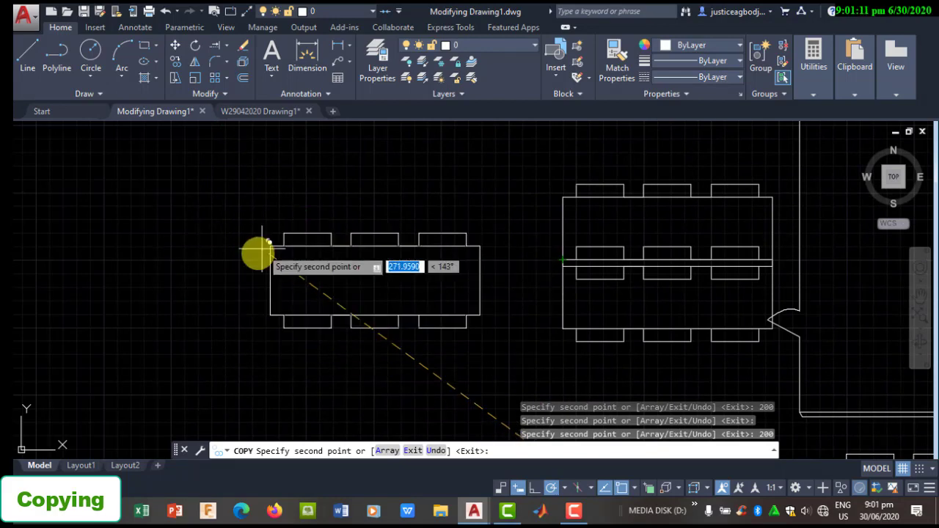
pyautogui.click(263, 258)
pyautogui.moveTo(65, 229); pyautogui.dragTo(18, 452, button='middle')
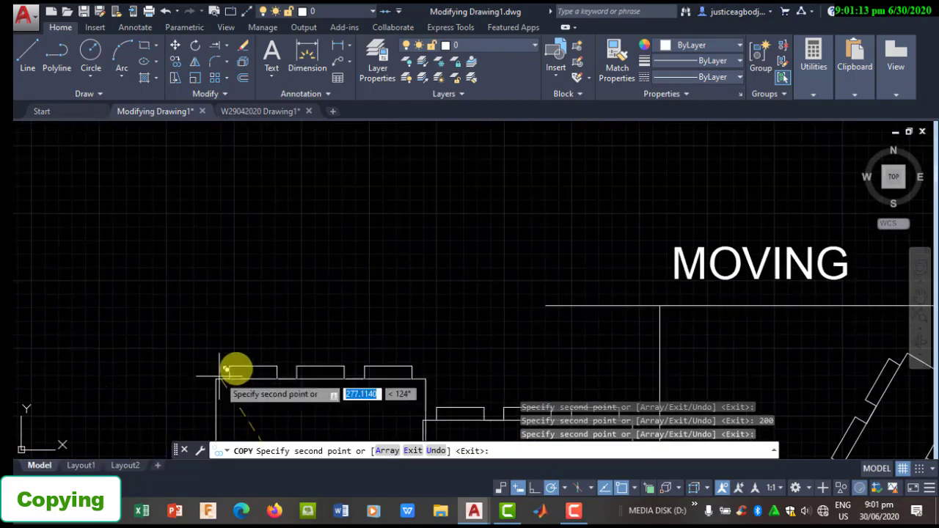
pyautogui.click(249, 214)
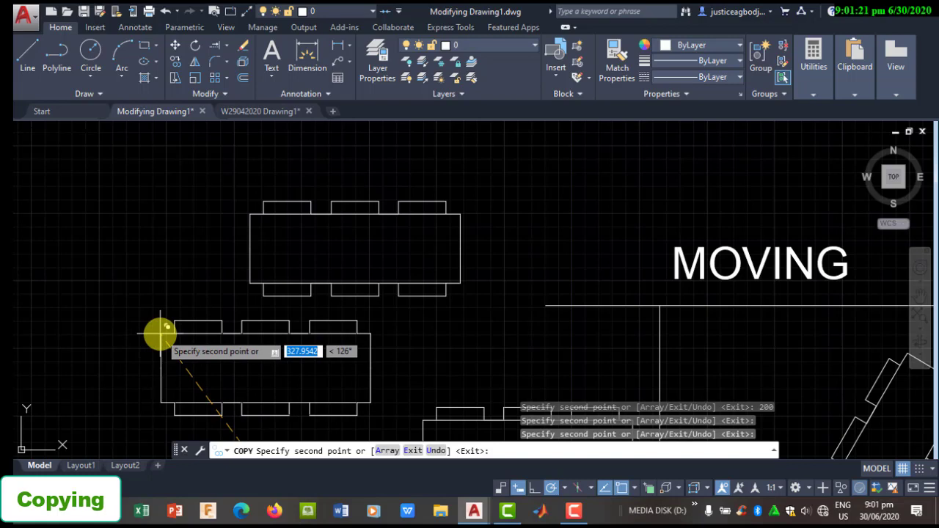
pyautogui.press('Return')
# Step: Delete the lower MIRRORING label beneath the half figure with the arcs and slanted lines
pyautogui.scroll(-3, 426, 300)
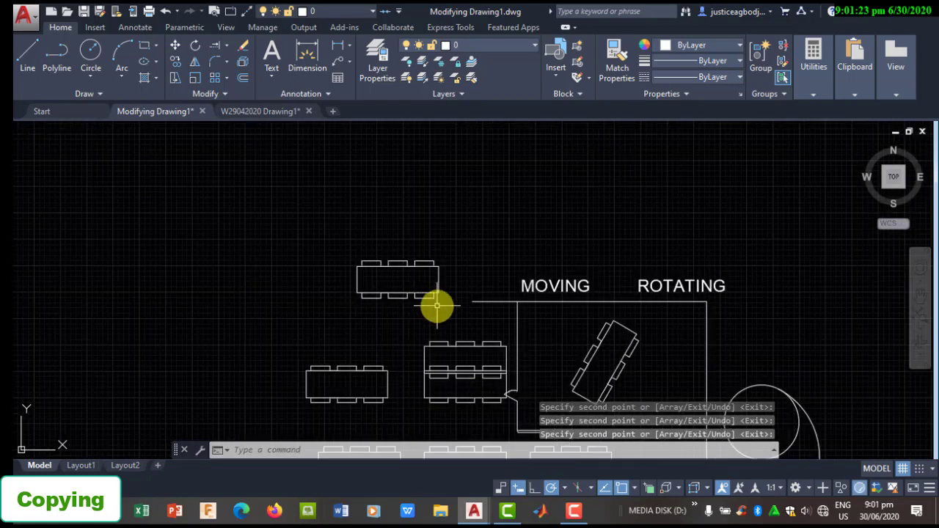
pyautogui.scroll(-4, 437, 306)
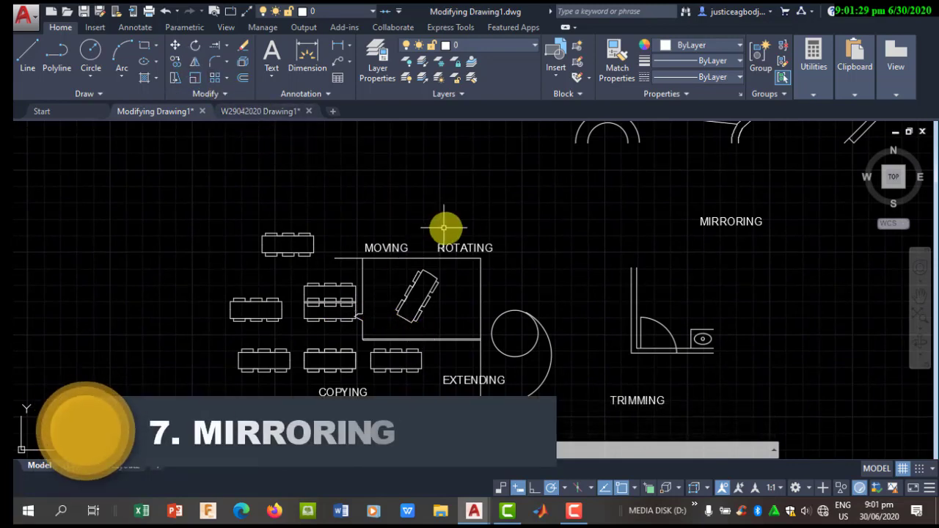
pyautogui.moveTo(600, 241); pyautogui.dragTo(331, 377, button='middle')
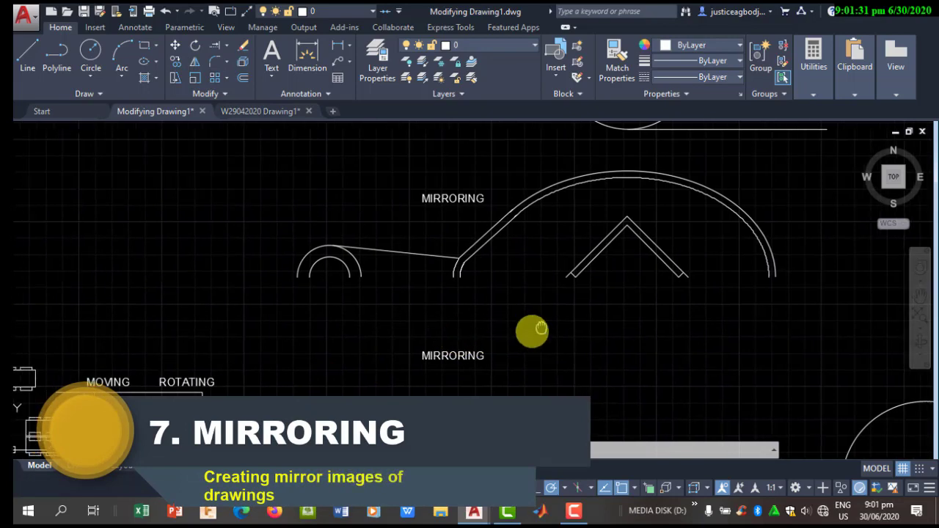
pyautogui.moveTo(541, 328); pyautogui.dragTo(406, 346, button='middle')
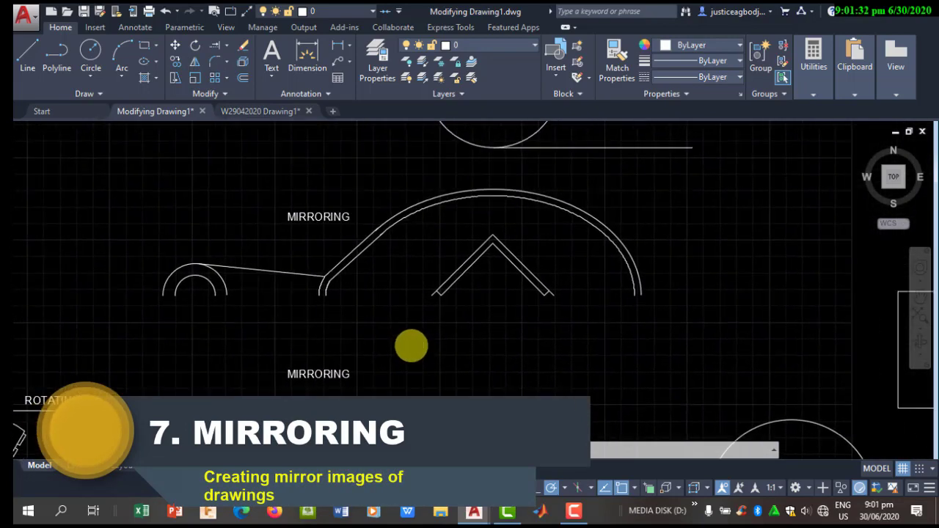
pyautogui.click(340, 374)
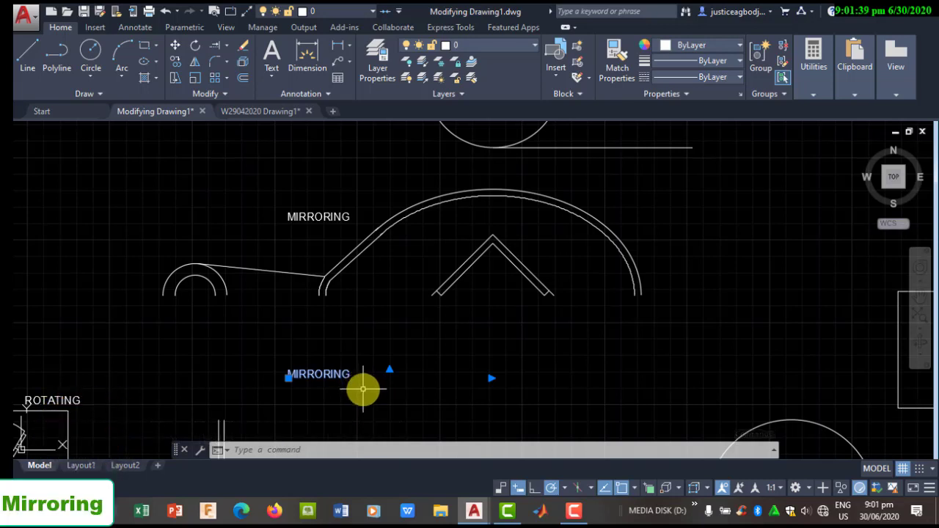
pyautogui.press('Delete')
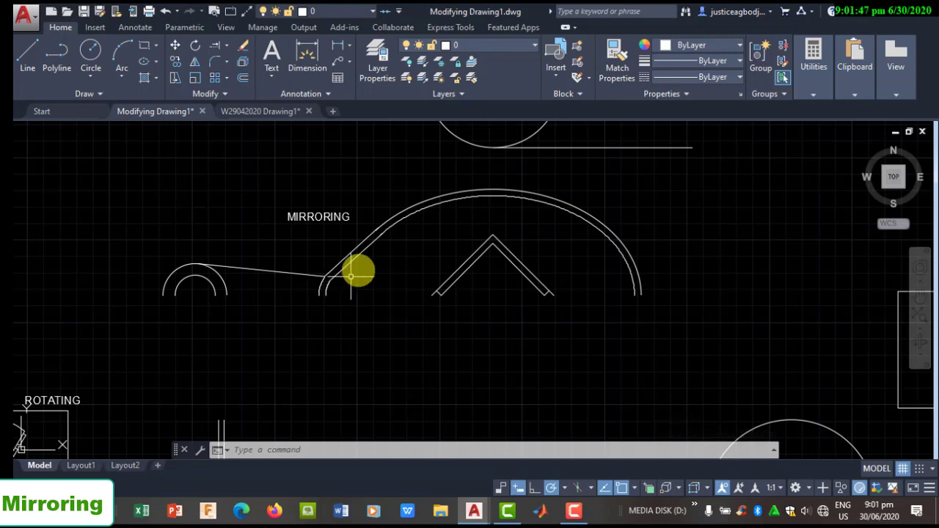
pyautogui.scroll(6, 377, 230)
pyautogui.scroll(-8, 379, 252)
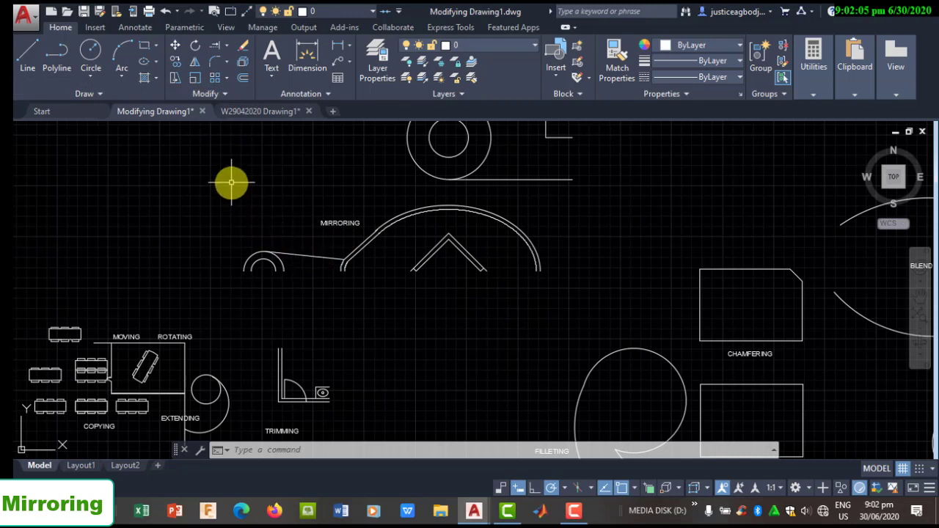
pyautogui.click(193, 68)
pyautogui.click(237, 179)
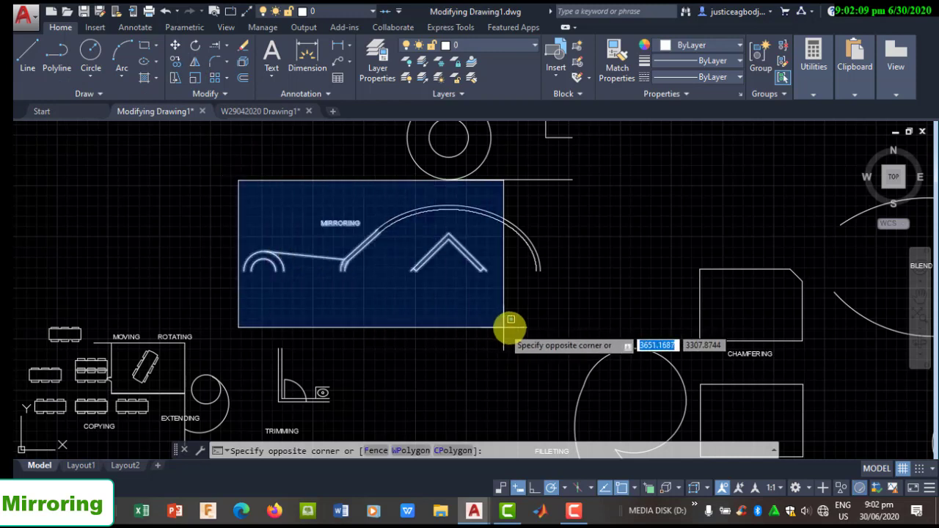
pyautogui.click(574, 332)
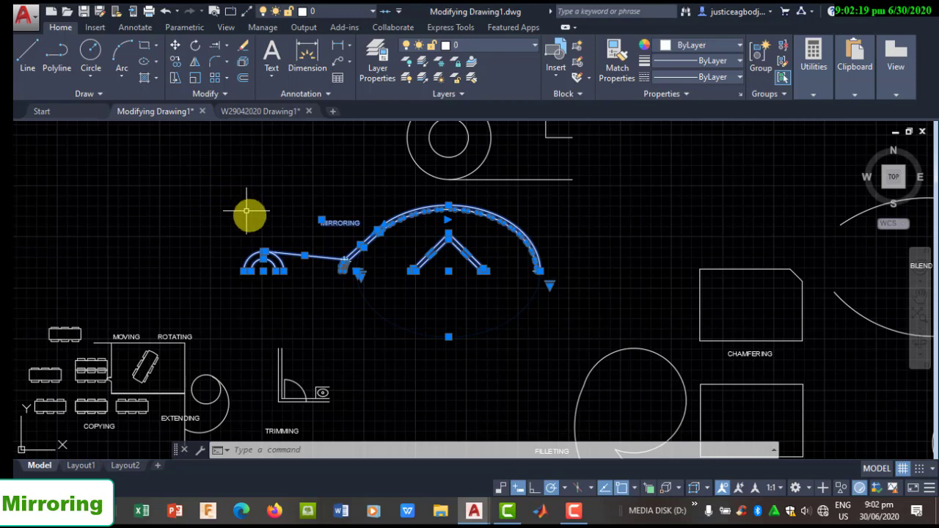
pyautogui.press('Escape')
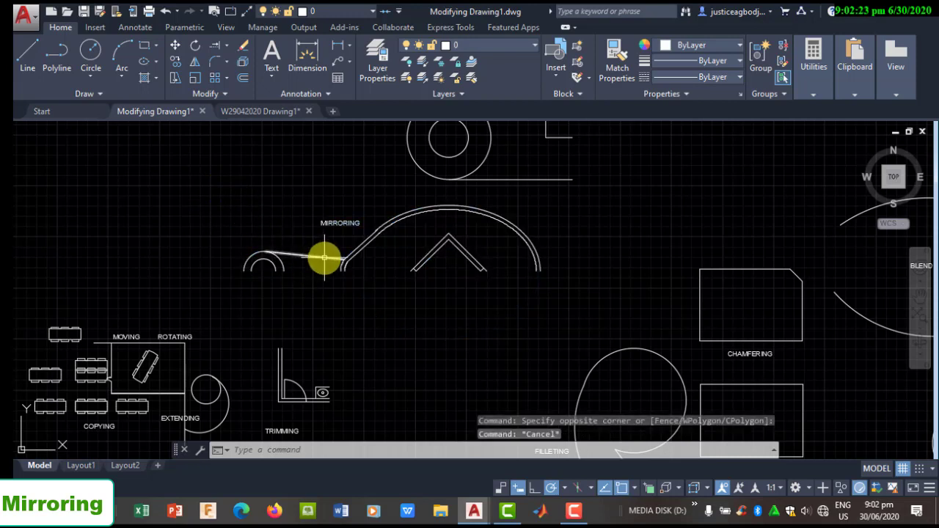
# Step: Mirror the half figure and its MIRRORING label about the horizontal line through its outer lower endpoints, keep the source objects, and undo it
pyautogui.click(229, 185)
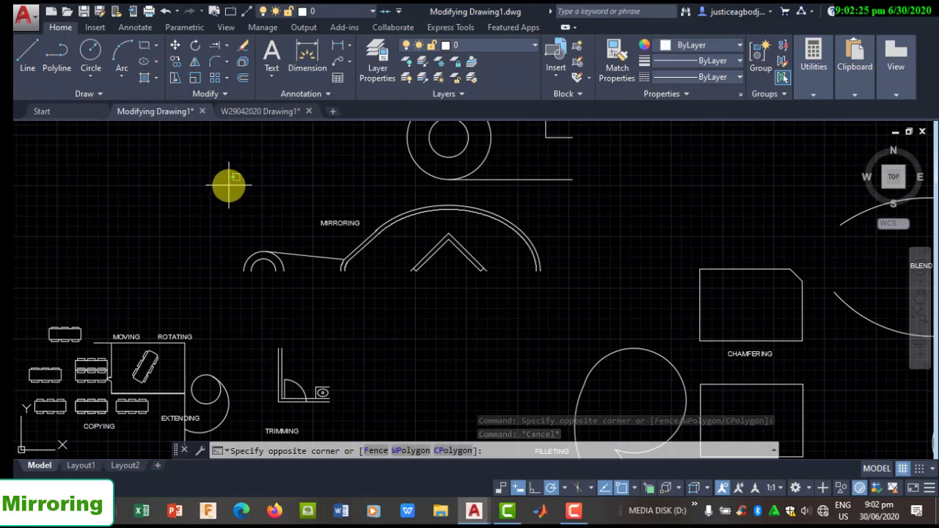
pyautogui.click(552, 339)
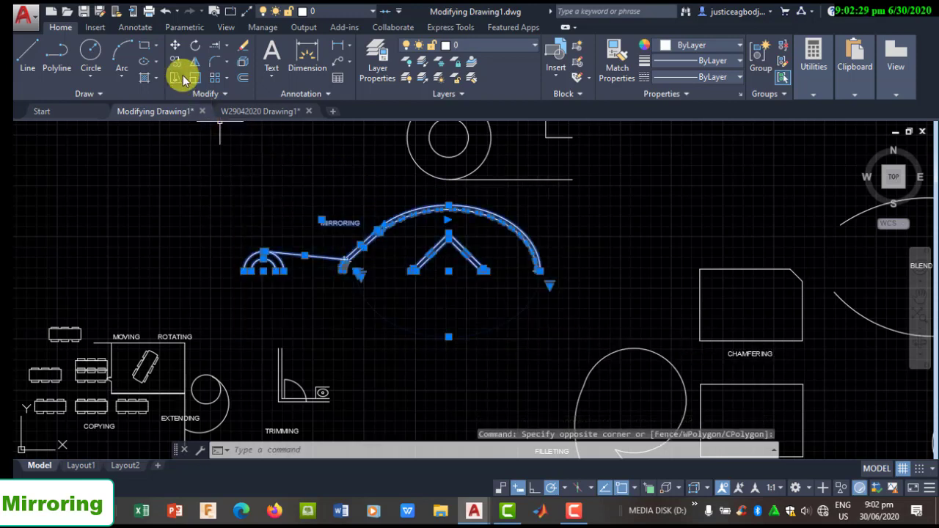
pyautogui.write('MI')
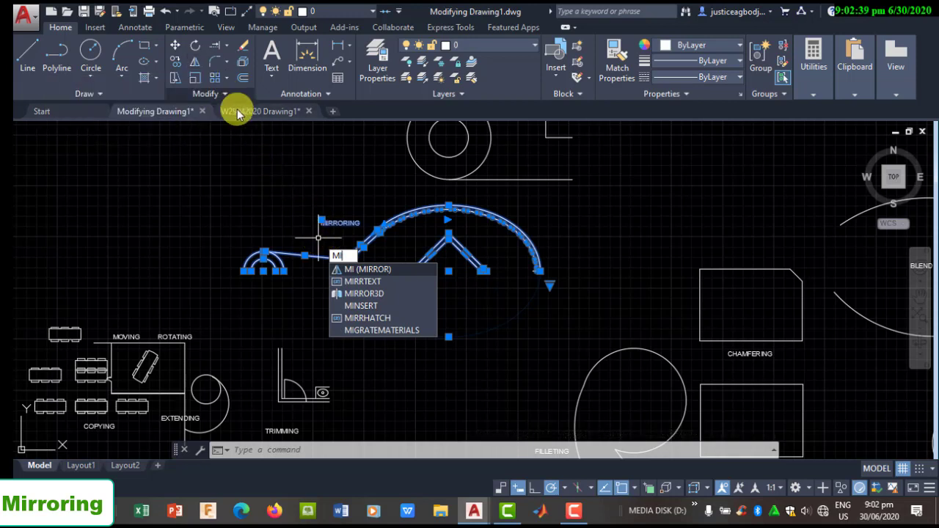
pyautogui.click(196, 67)
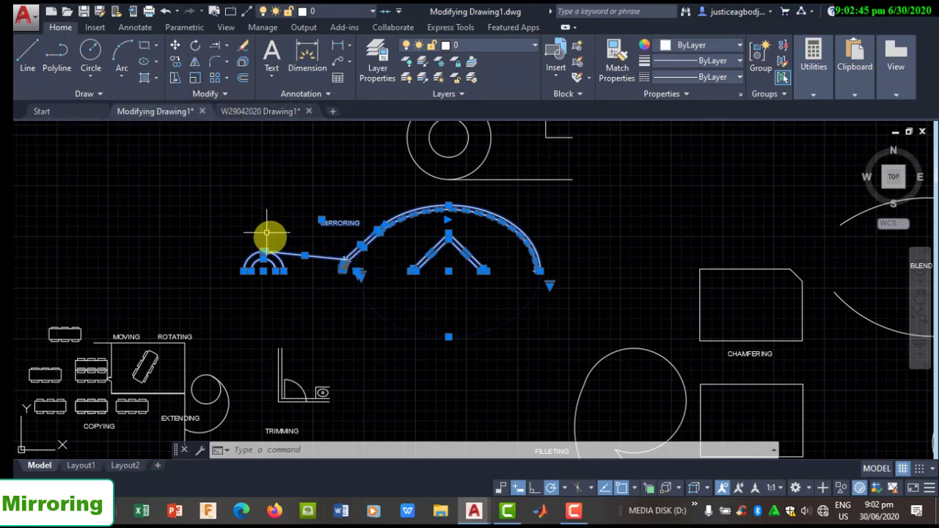
pyautogui.click(194, 61)
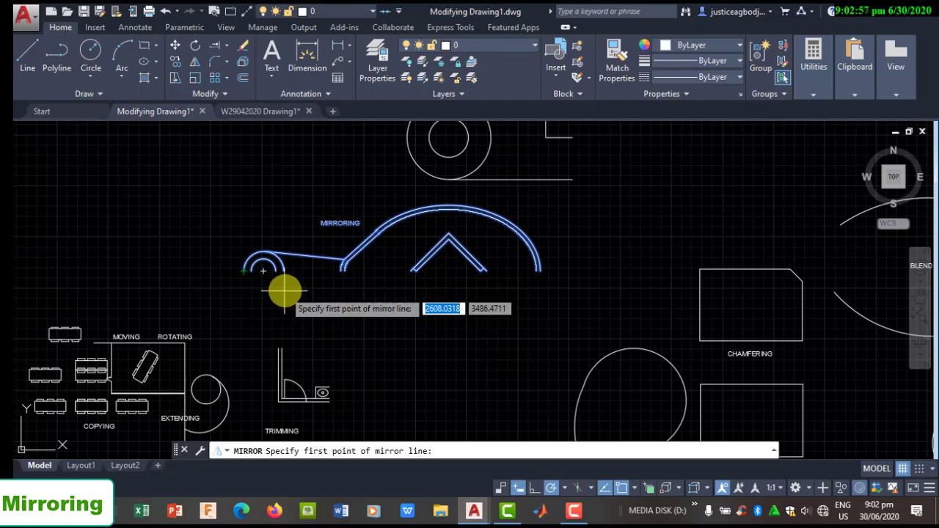
pyautogui.click(245, 271)
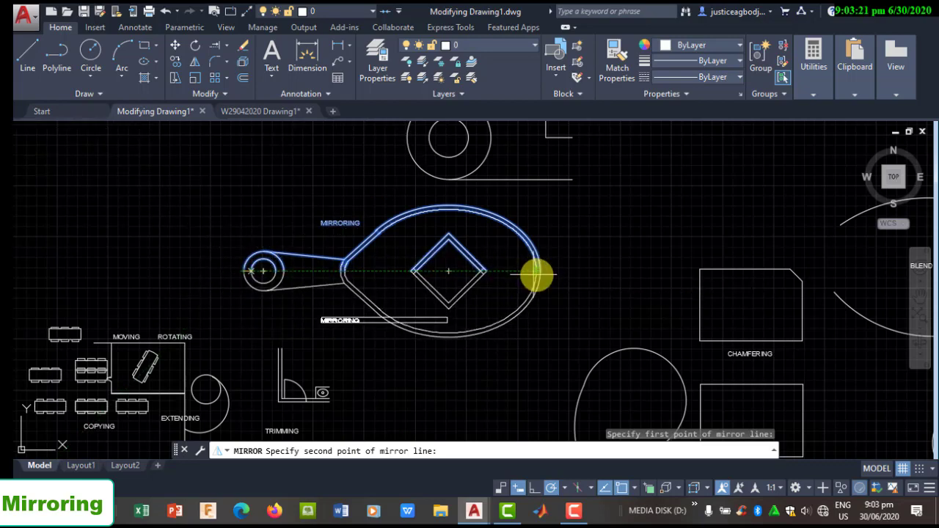
pyautogui.click(543, 272)
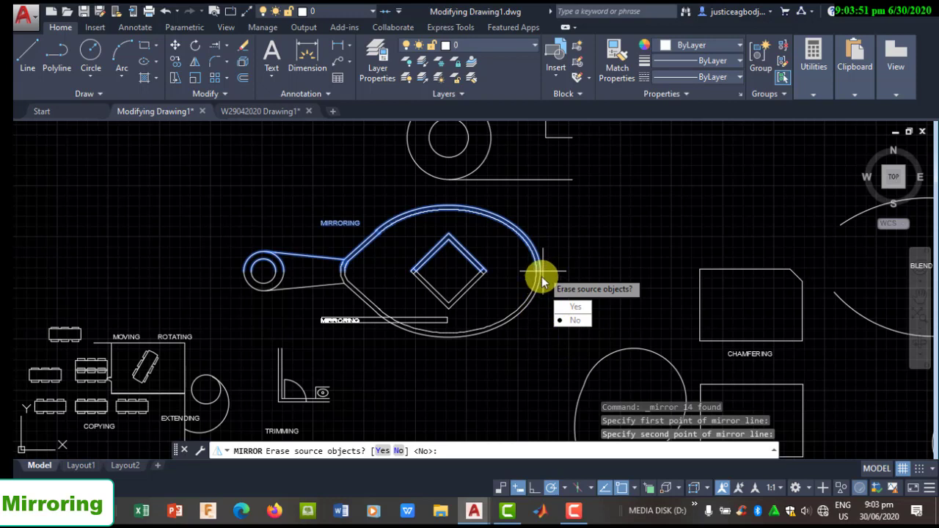
pyautogui.click(575, 323)
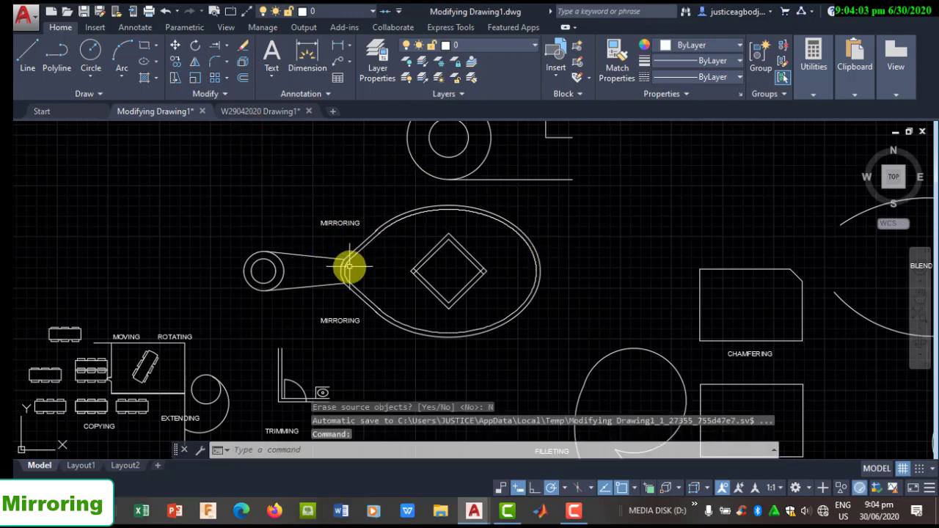
pyautogui.hotkey('ctrl', 'z')
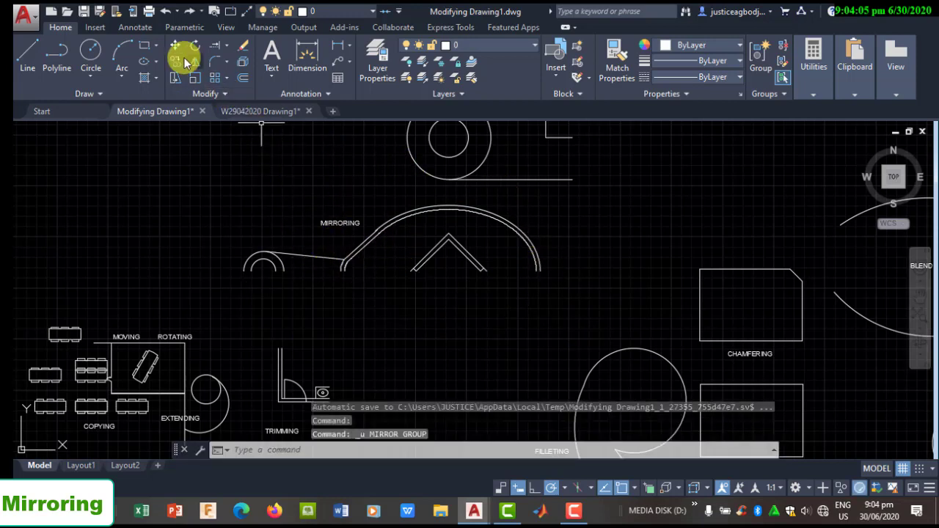
# Step: Mirror the half figure and its MIRRORING label about a horizontal line about 1460 units long, slightly below the figure
pyautogui.click(225, 195)
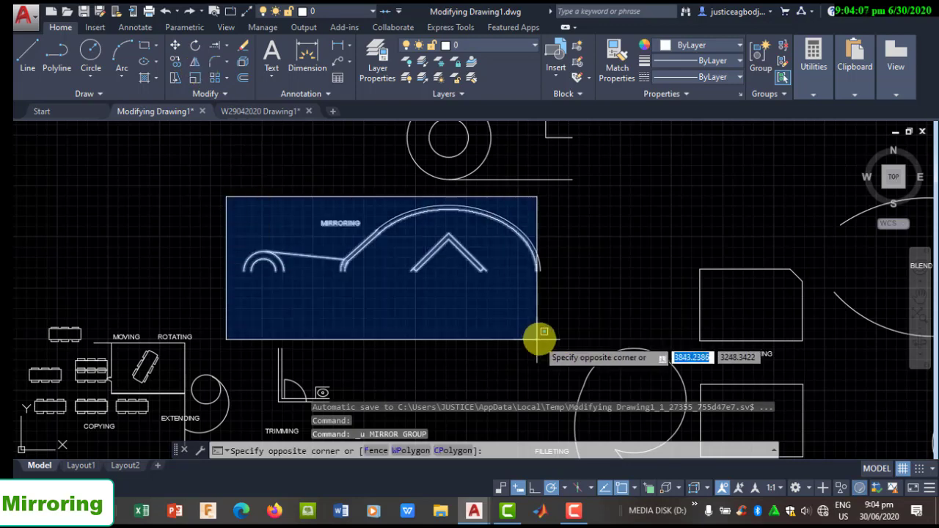
pyautogui.click(549, 329)
pyautogui.click(195, 63)
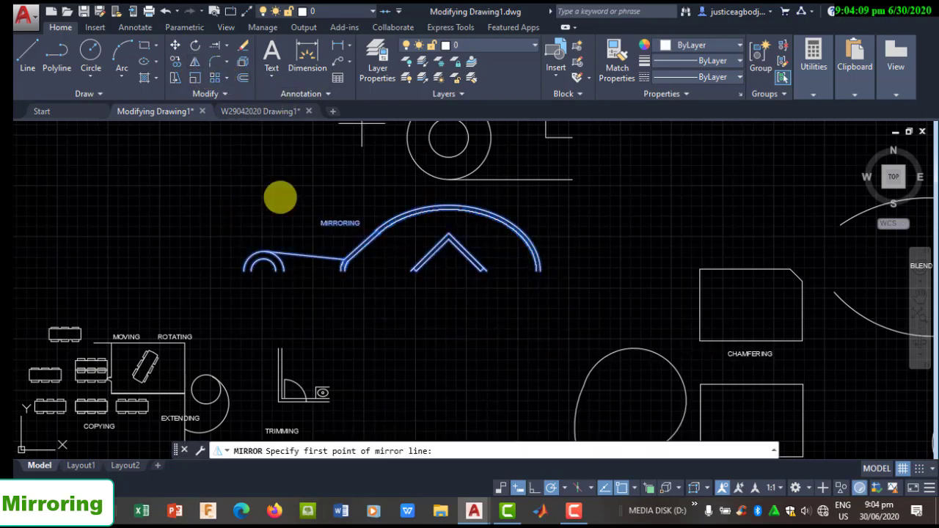
pyautogui.click(242, 292)
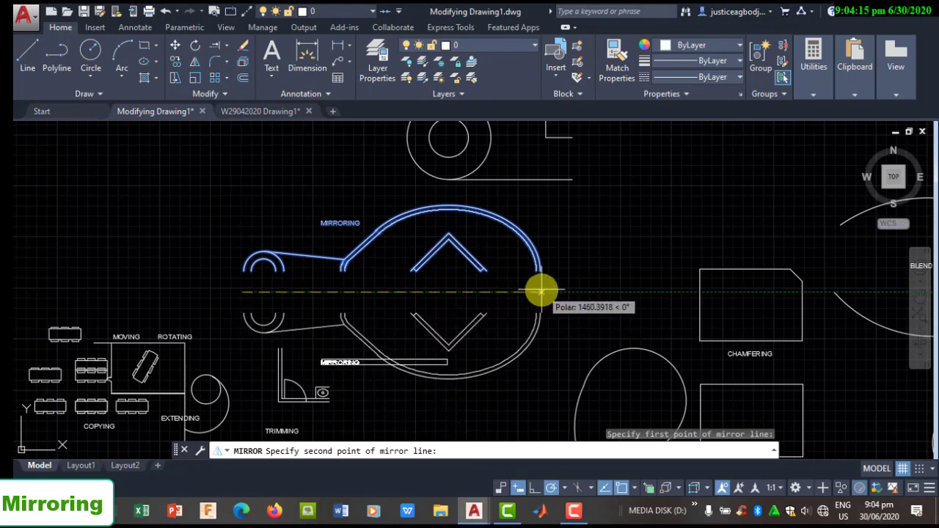
pyautogui.click(541, 292)
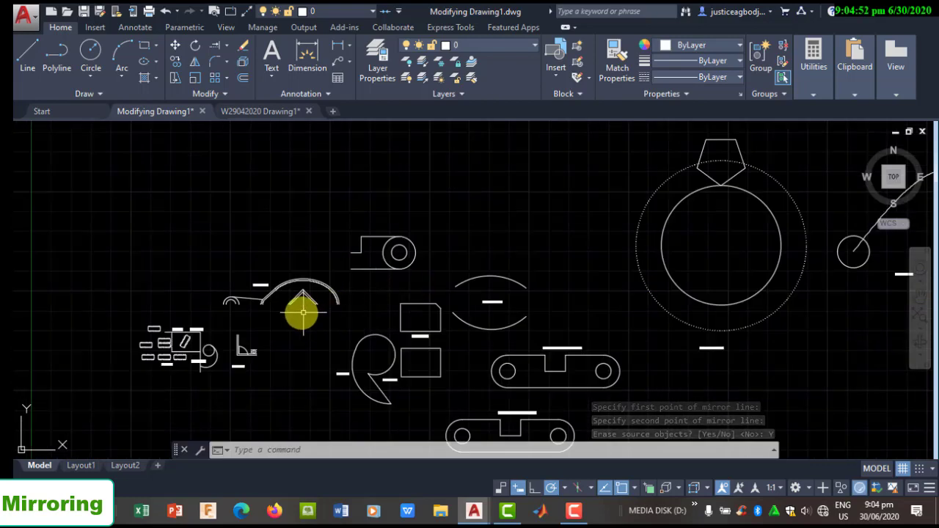
pyautogui.scroll(5, 303, 313)
pyautogui.scroll(-5, 443, 404)
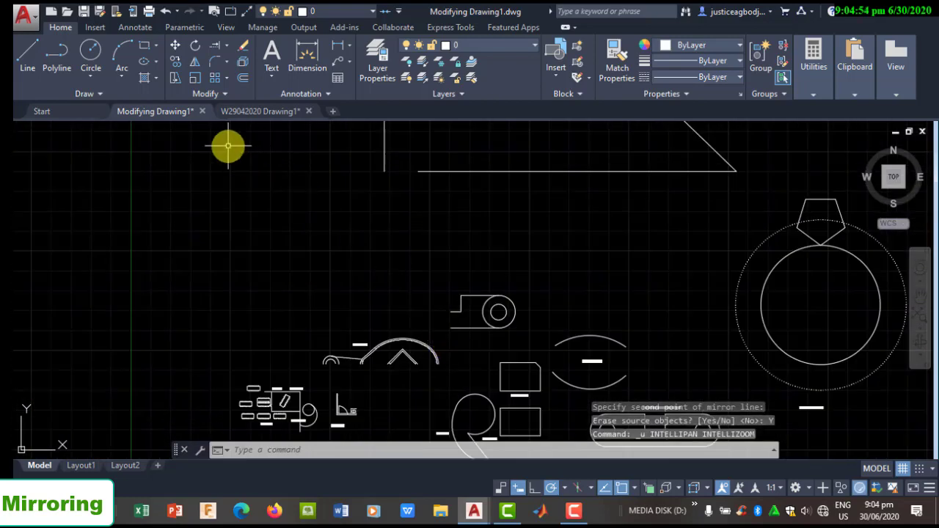
pyautogui.click(226, 65)
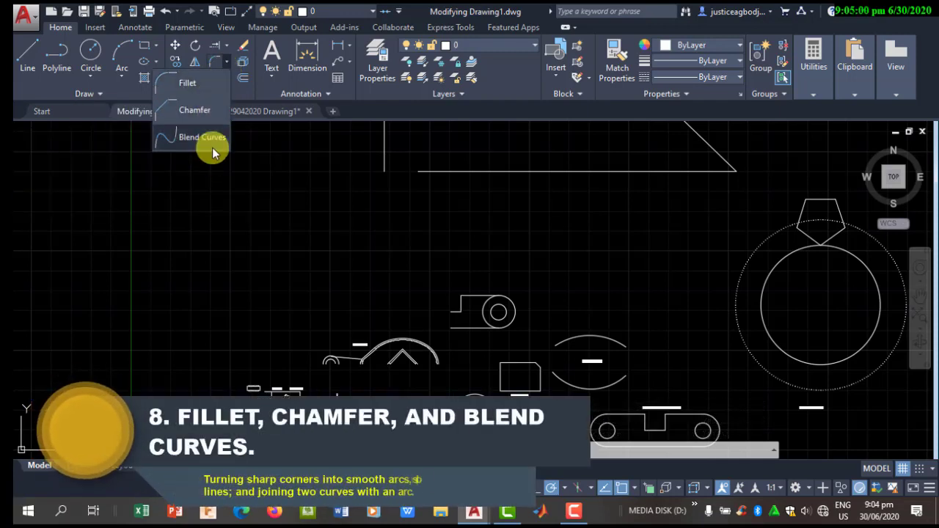
pyautogui.scroll(-2, 372, 213)
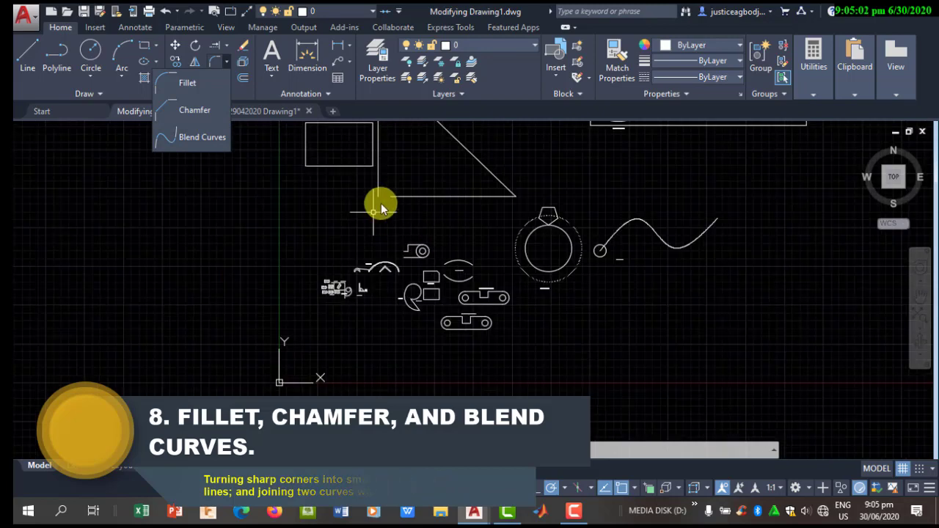
pyautogui.scroll(2, 357, 167)
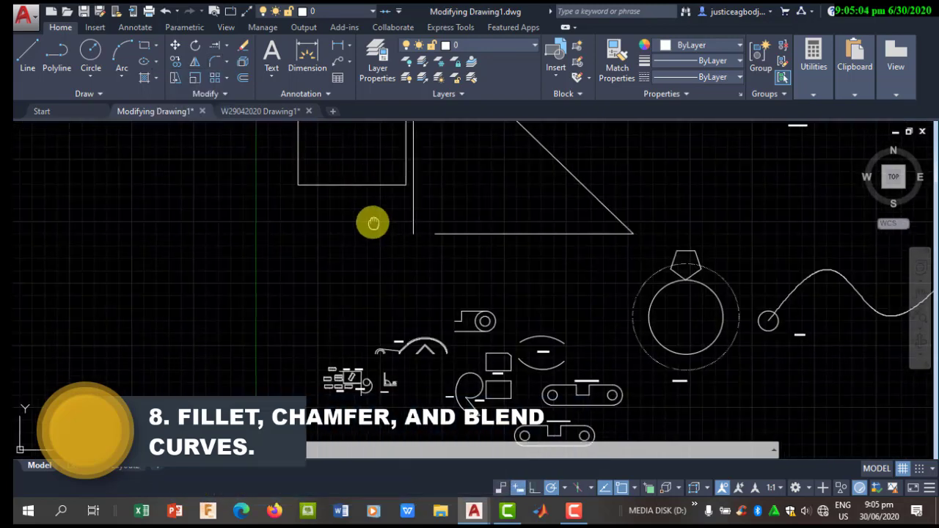
pyautogui.scroll(3, 352, 273)
pyautogui.scroll(-5, 441, 337)
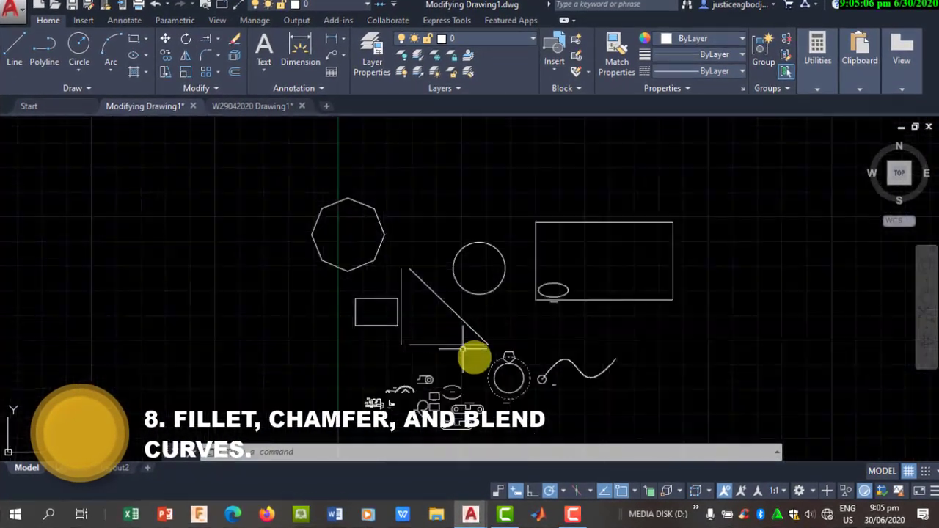
# Step: Fillet the upper-right corner of the rectangle below the CHAMFERING label with radius 50
pyautogui.scroll(4, 419, 330)
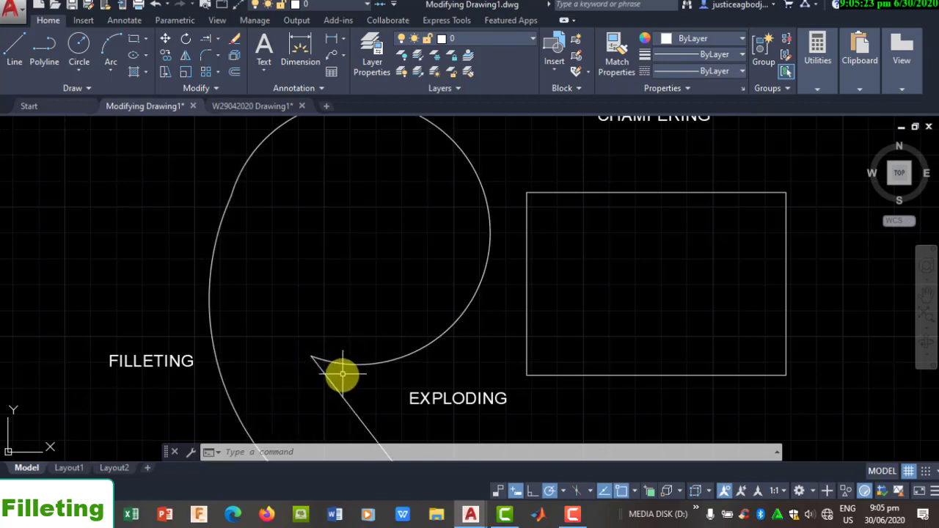
pyautogui.moveTo(736, 201)
pyautogui.mouseDown(button='middle')
pyautogui.moveTo(524, 287)
pyautogui.moveTo(513, 252)
pyautogui.mouseUp(button='middle')
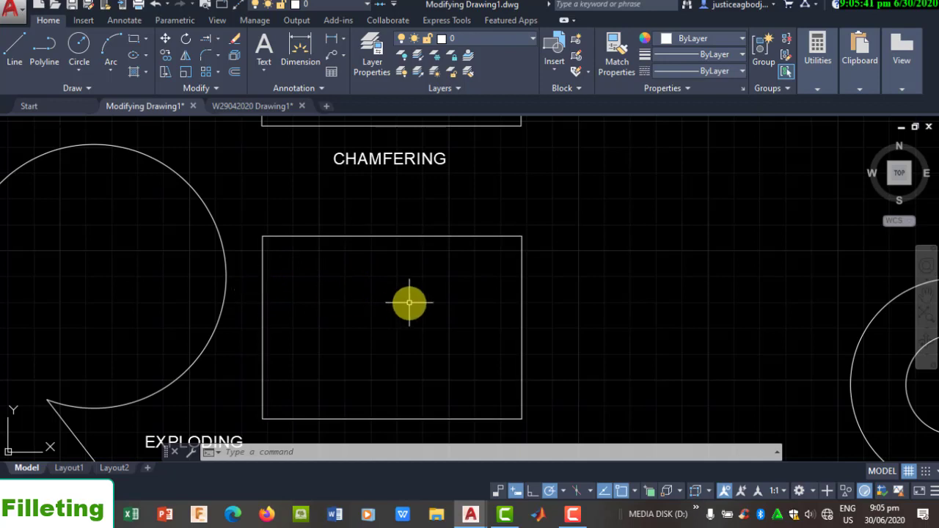
pyautogui.click(218, 54)
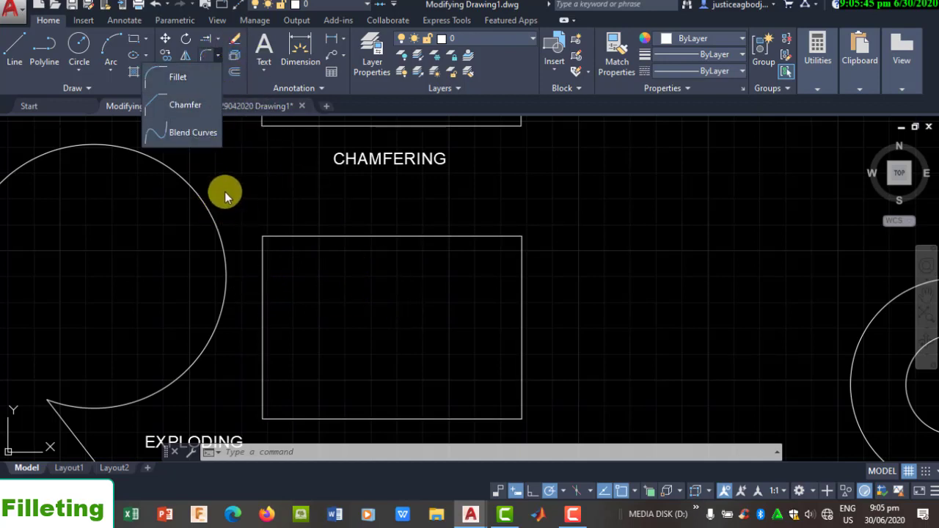
pyautogui.click(180, 78)
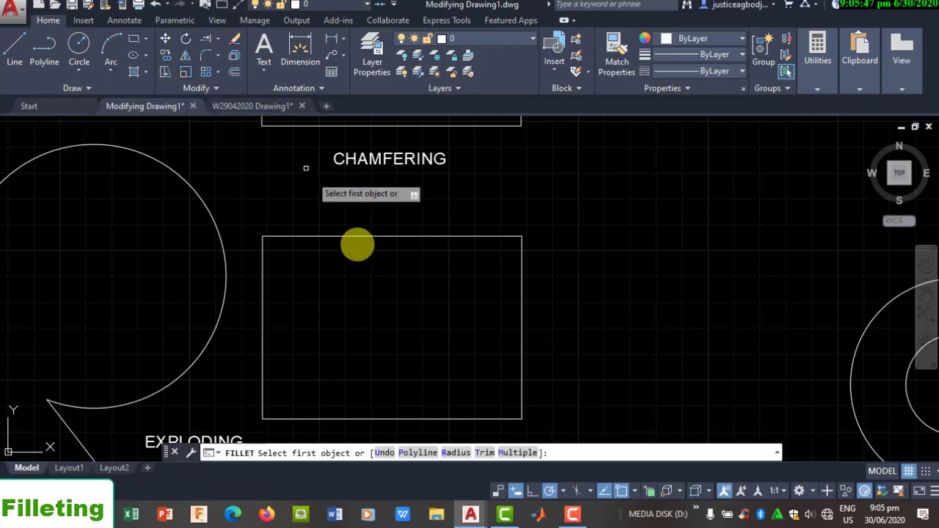
pyautogui.click(455, 454)
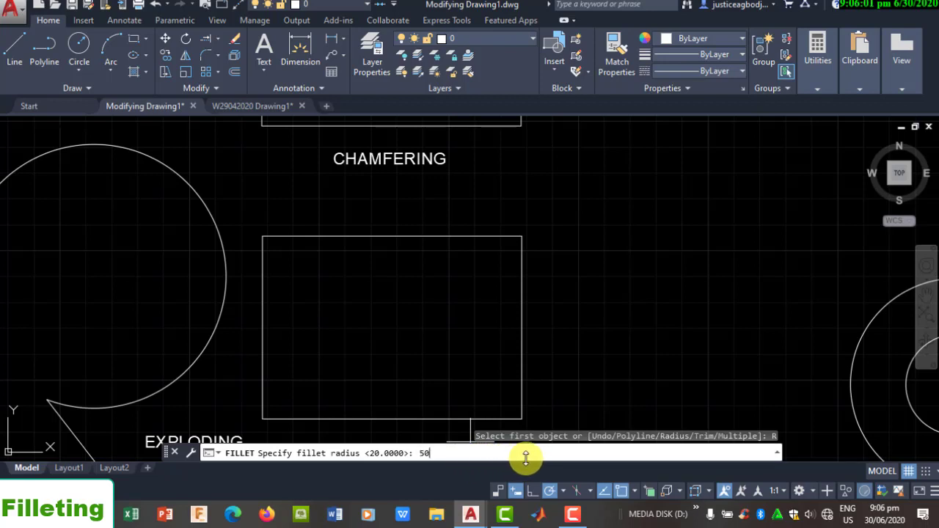
pyautogui.press('Return')
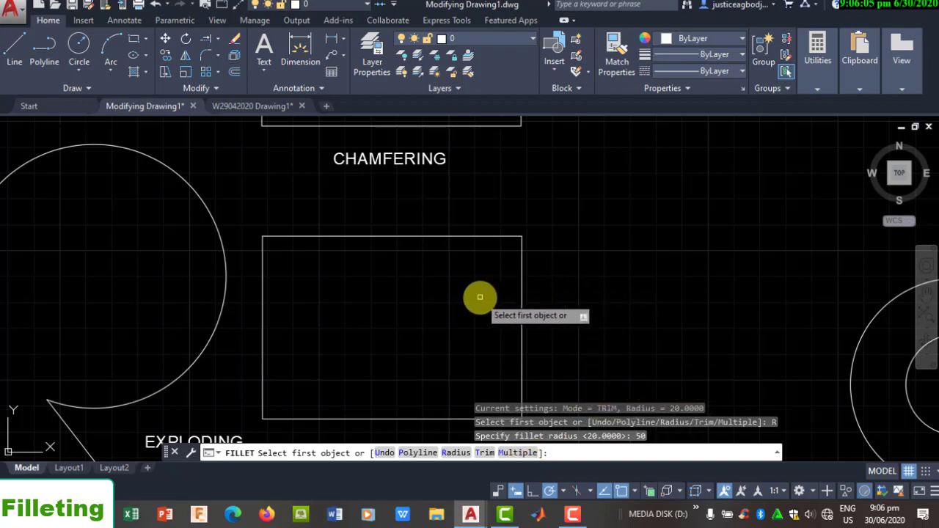
pyautogui.click(468, 237)
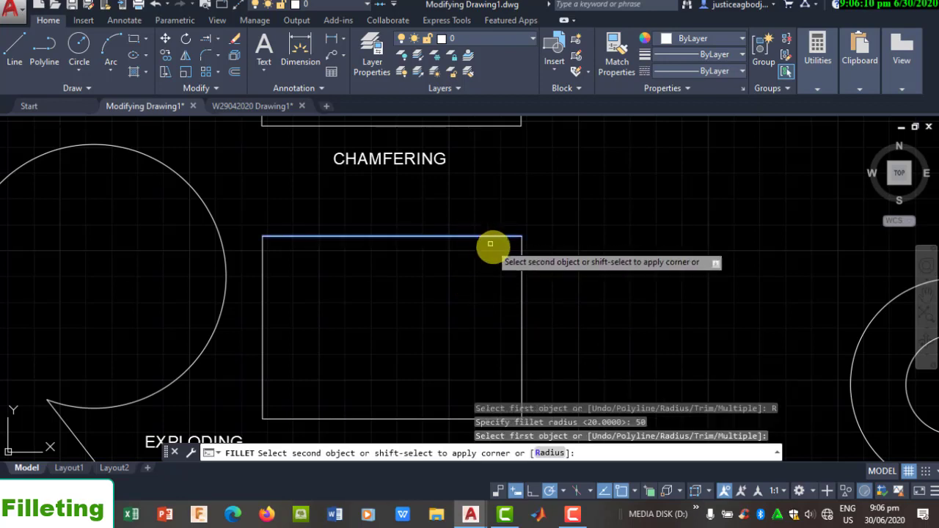
pyautogui.click(520, 288)
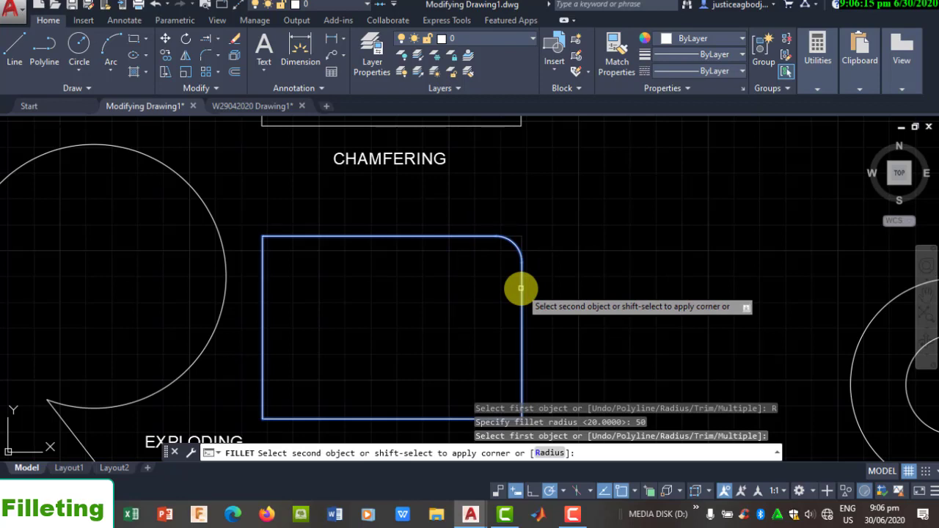
pyautogui.click(520, 288)
# Step: Set the fillet radius to 60 with the Multiple option and fillet the same rectangle's lower-right corner
pyautogui.moveTo(486, 319); pyautogui.dragTo(496, 288, button='middle')
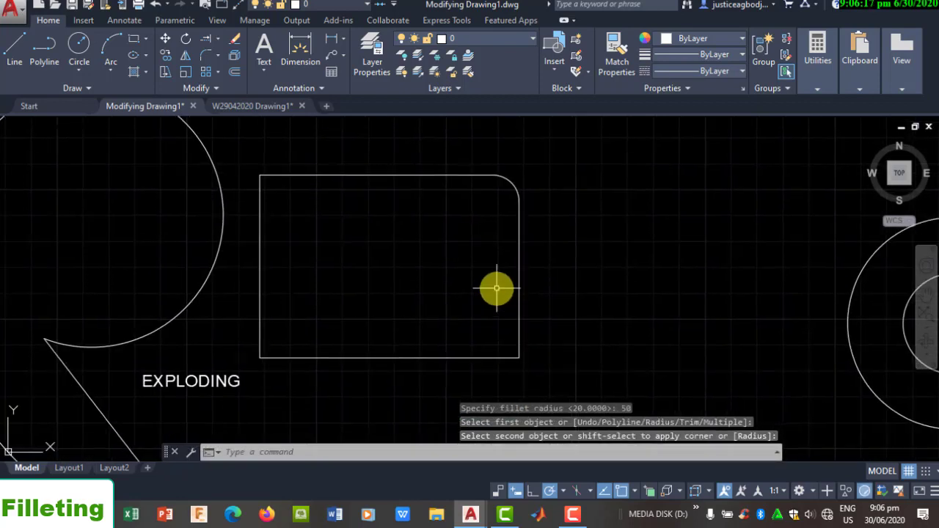
pyautogui.click(208, 55)
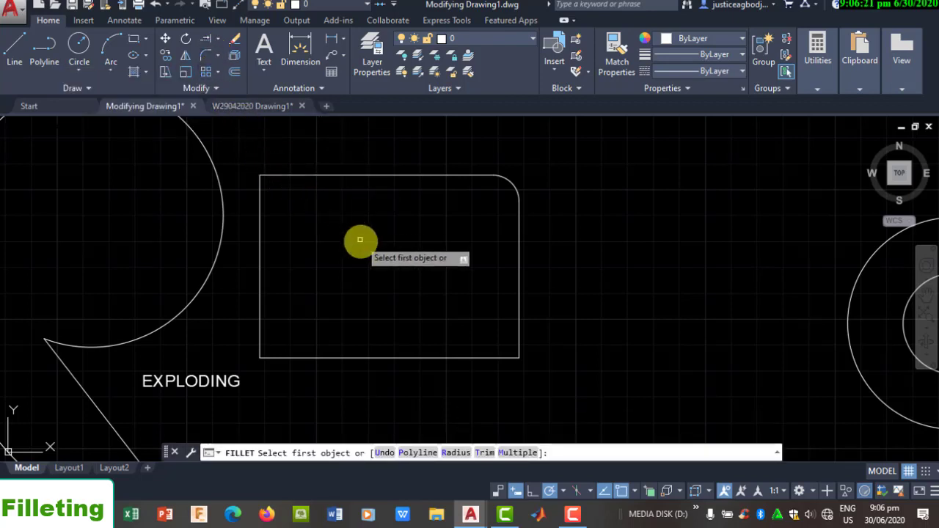
pyautogui.click(455, 454)
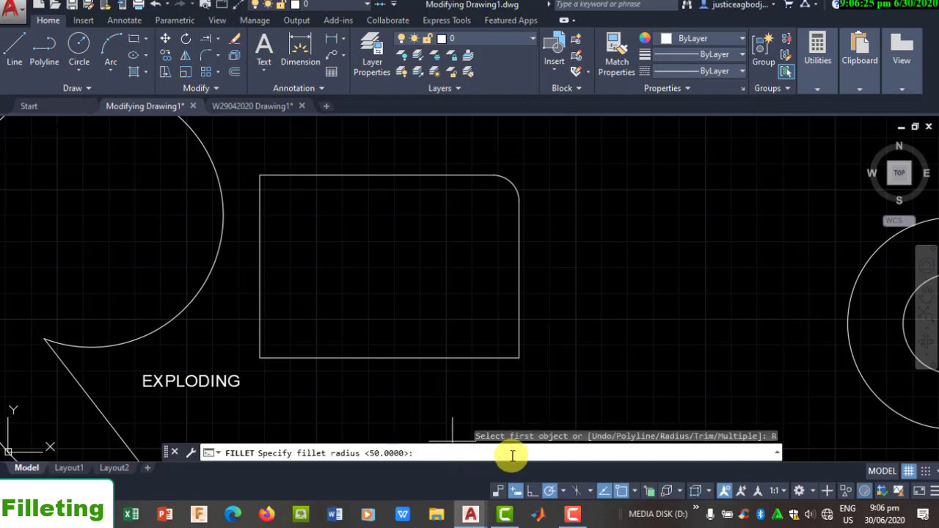
pyautogui.write('60')
pyautogui.press('Return')
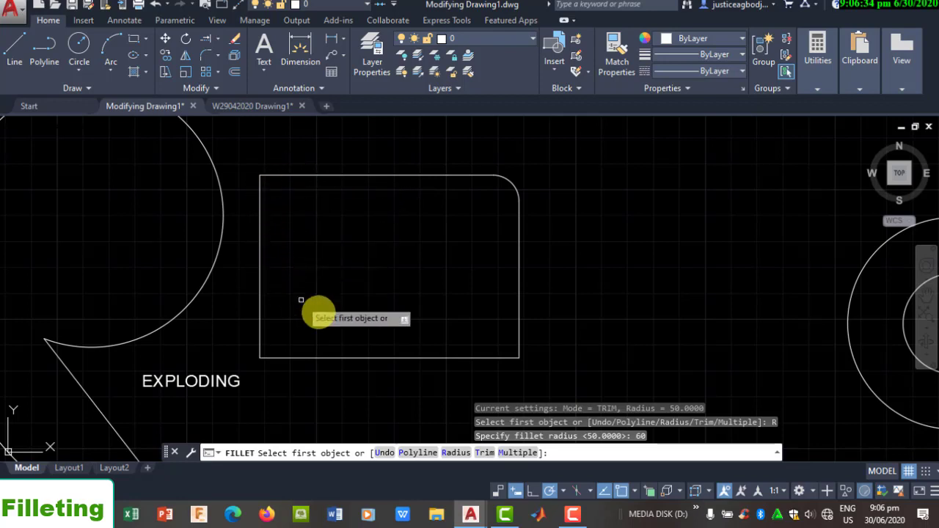
pyautogui.click(518, 453)
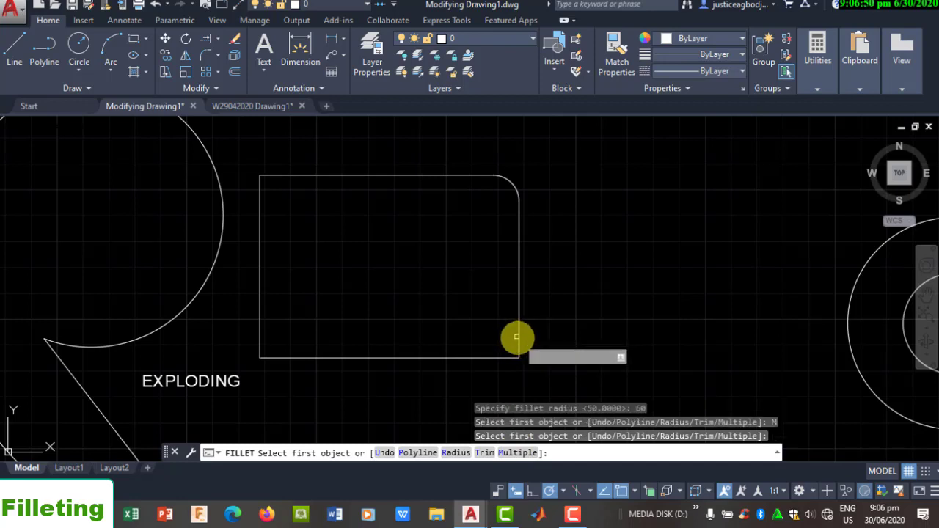
pyautogui.click(513, 335)
pyautogui.click(492, 357)
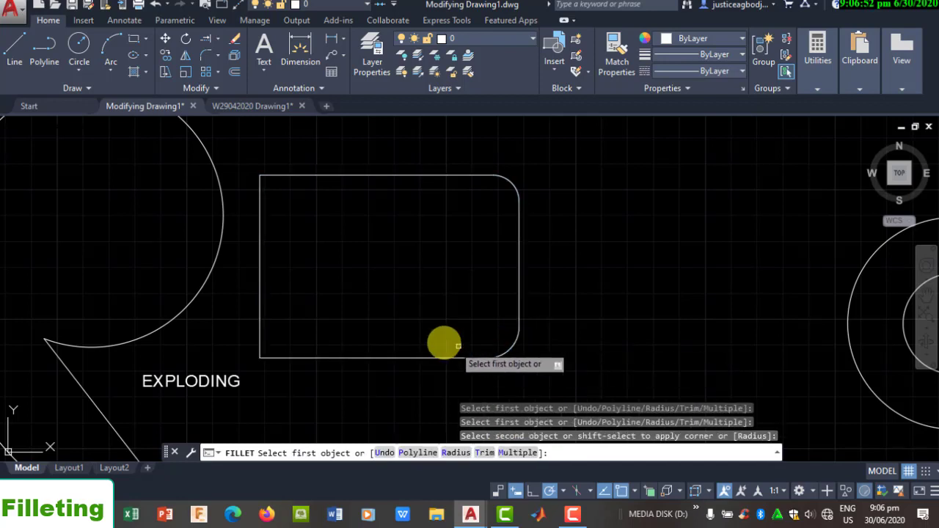
# Step: Fillet the rectangle's lower-left and upper-left corners with the same radius of 60
pyautogui.click(260, 336)
pyautogui.click(269, 357)
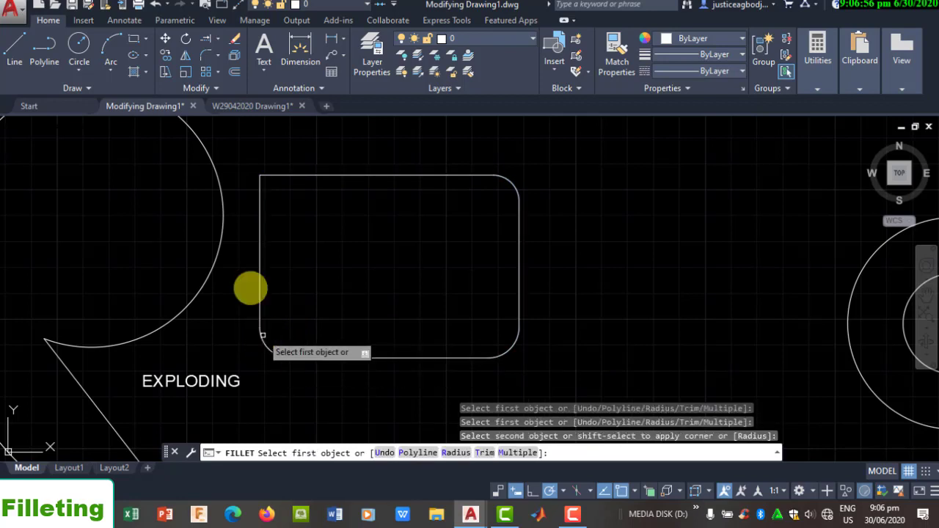
pyautogui.click(286, 177)
pyautogui.click(286, 177)
pyautogui.click(259, 199)
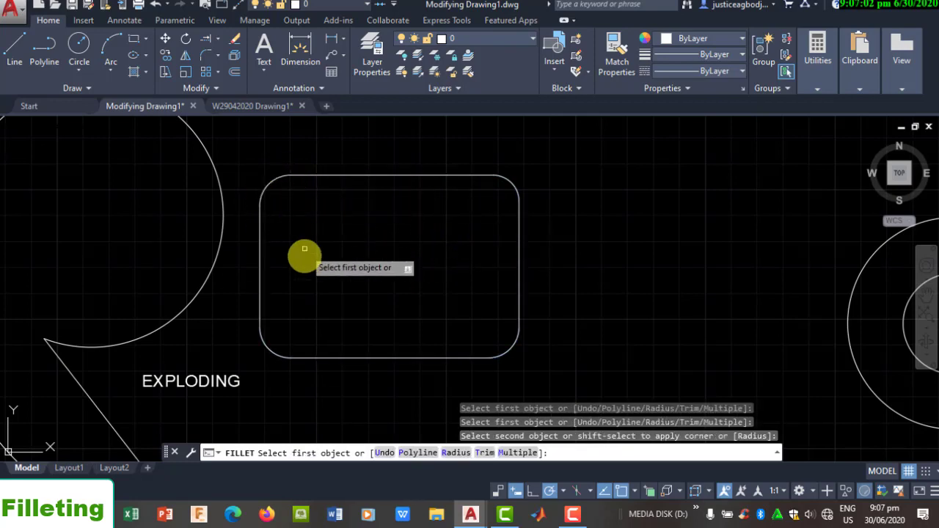
# Step: Fillet the inner notch and the pointed lower tip of the curved FILLETING figure with radius 60, and end filleting
pyautogui.moveTo(266, 322); pyautogui.dragTo(523, 222, button='middle')
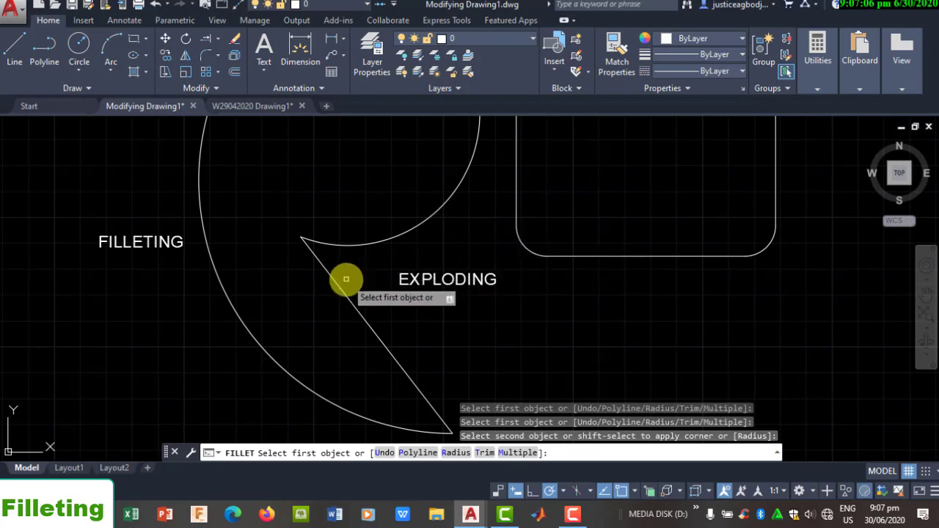
pyautogui.click(336, 244)
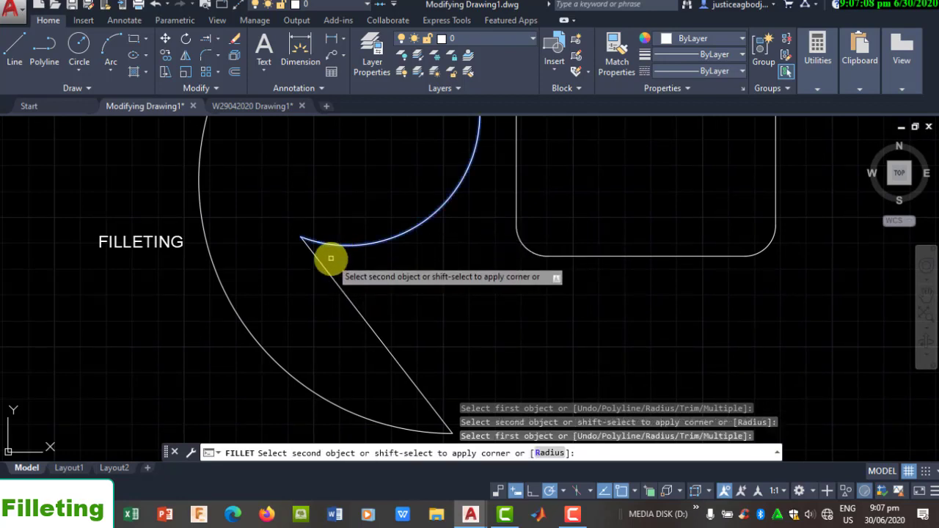
pyautogui.click(340, 289)
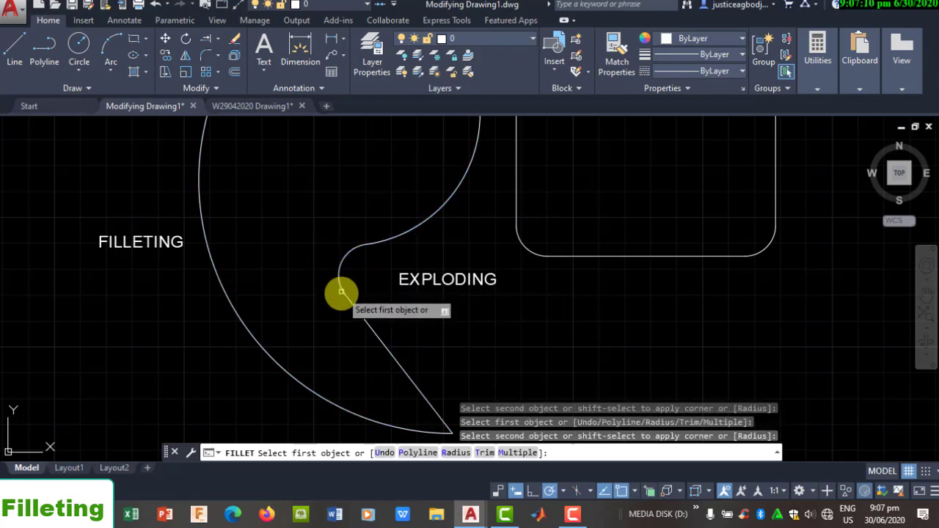
pyautogui.moveTo(376, 314)
pyautogui.mouseDown(button='middle')
pyautogui.moveTo(295, 245)
pyautogui.moveTo(265, 194)
pyautogui.mouseUp(button='middle')
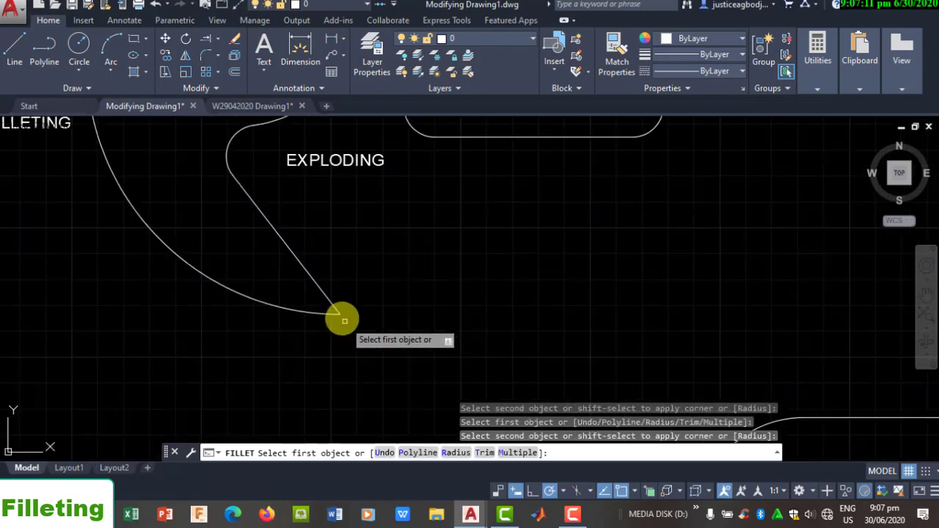
pyautogui.click(323, 290)
pyautogui.click(315, 313)
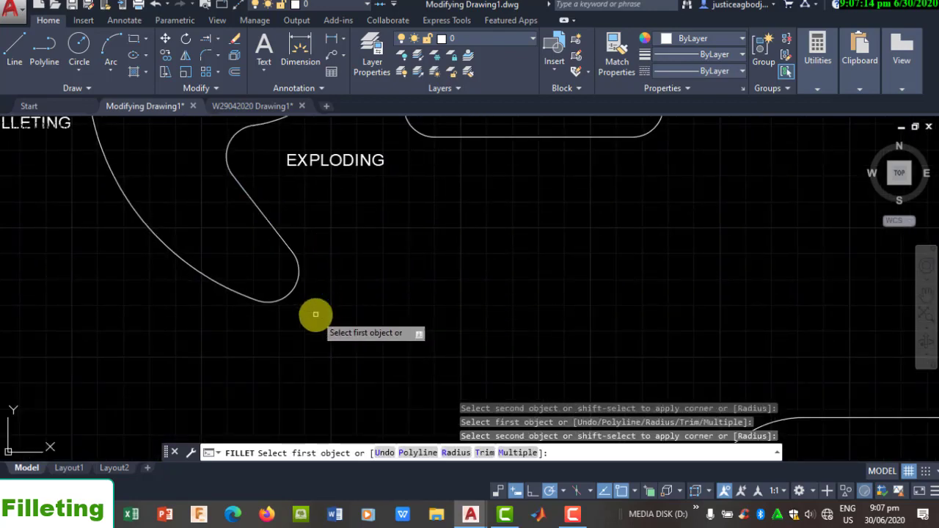
pyautogui.rightClick(413, 218)
pyautogui.click(426, 230)
# Step: Start the Chamfer command for the rectangle above the CHAMFERING label and set both chamfer distances to 100
pyautogui.scroll(-2, 297, 163)
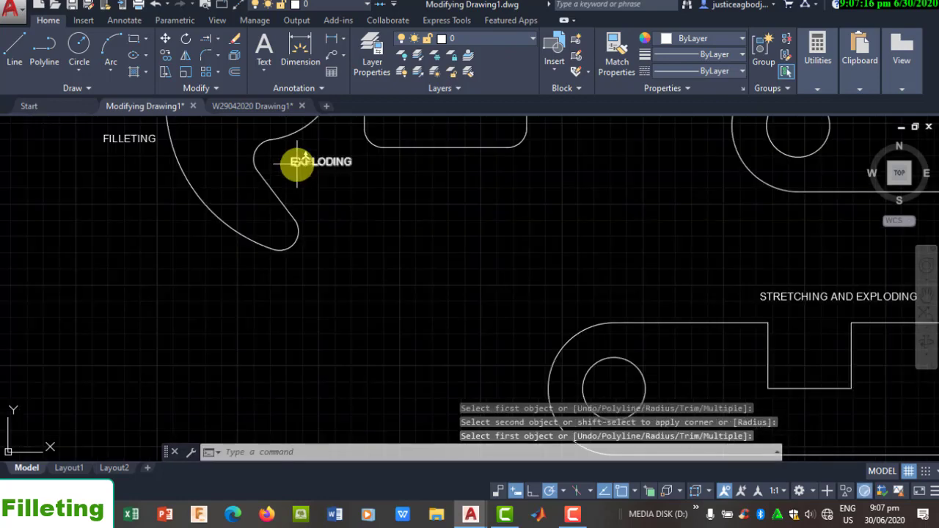
pyautogui.moveTo(297, 163); pyautogui.dragTo(292, 219, button='middle')
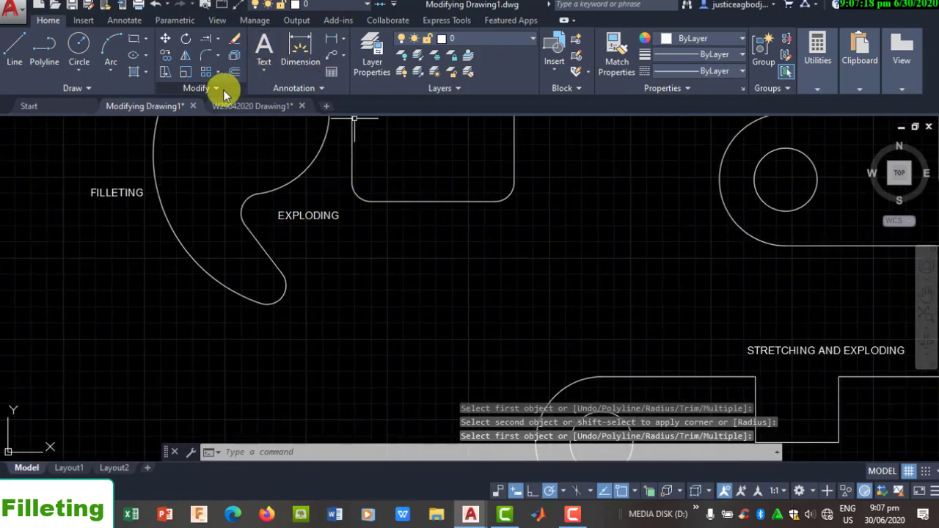
pyautogui.click(217, 59)
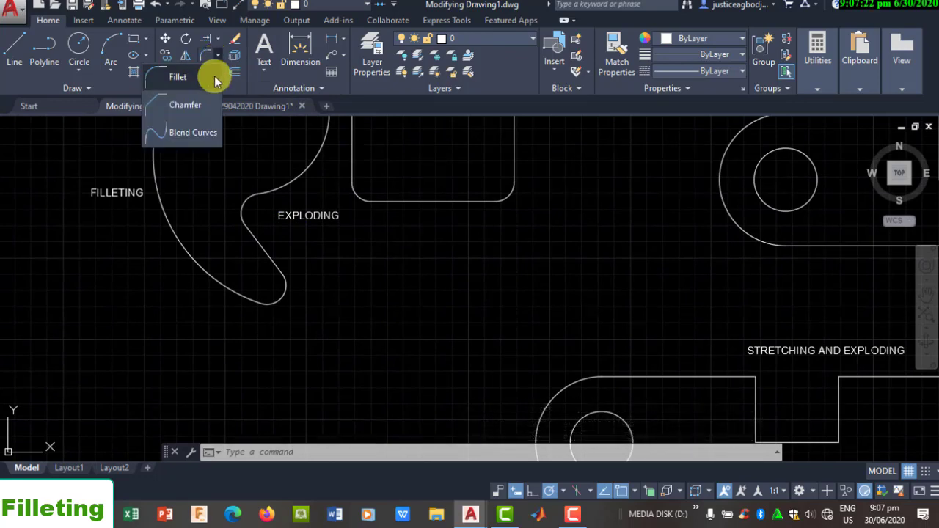
pyautogui.click(195, 110)
pyautogui.moveTo(502, 170); pyautogui.dragTo(408, 357, button='middle')
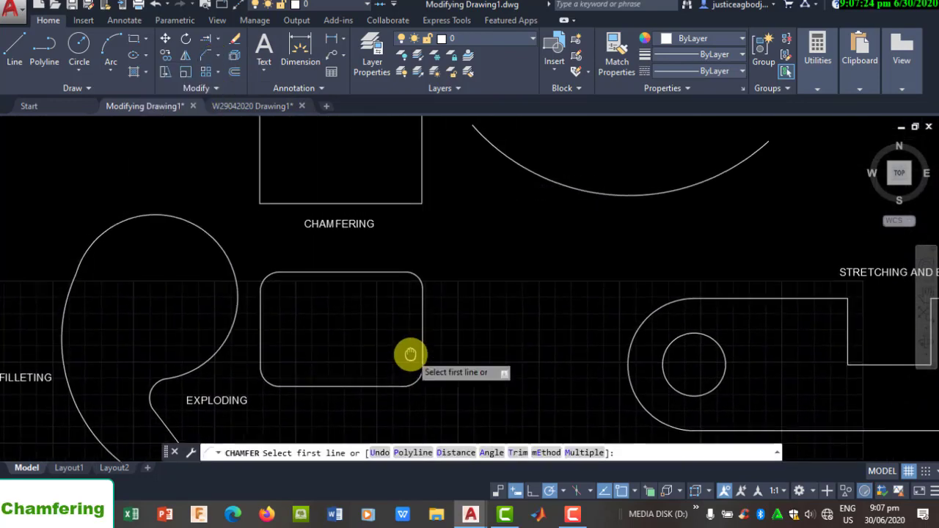
pyautogui.moveTo(435, 227); pyautogui.dragTo(430, 356, button='middle')
pyautogui.scroll(4, 253, 220)
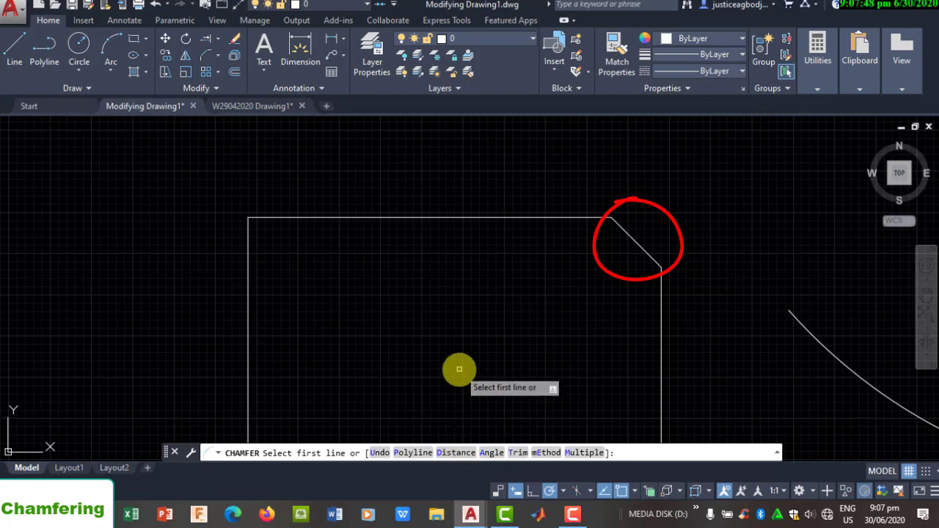
pyautogui.click(308, 217)
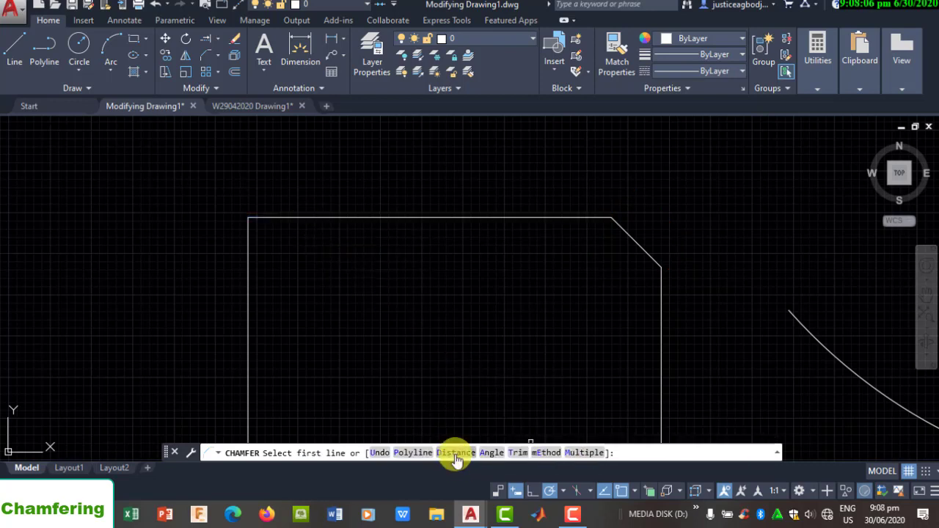
pyautogui.click(456, 453)
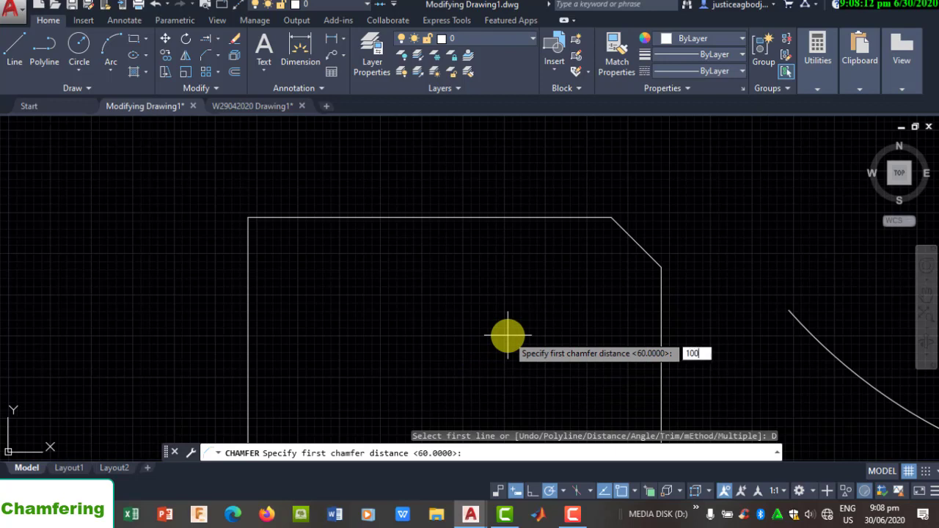
pyautogui.press('Return')
pyautogui.press('Return')
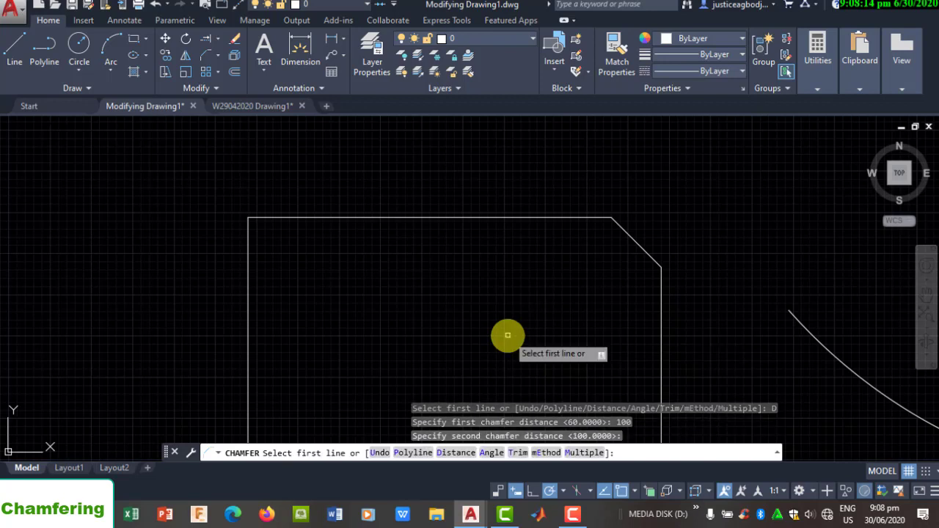
# Step: Chamfer the rectangle's upper-left corner by the Angle option, with length 45 on the top edge and a 45-degree angle
pyautogui.click(492, 453)
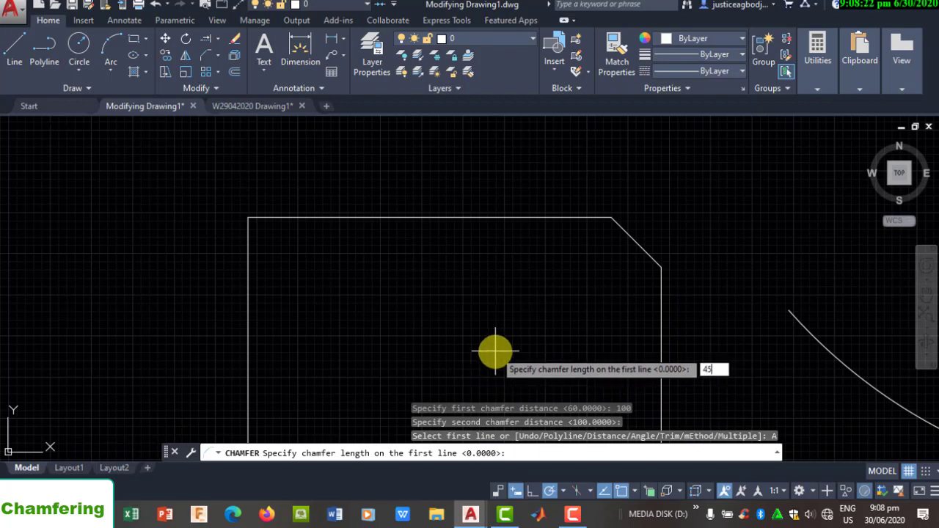
pyautogui.write('45')
pyautogui.press('Return')
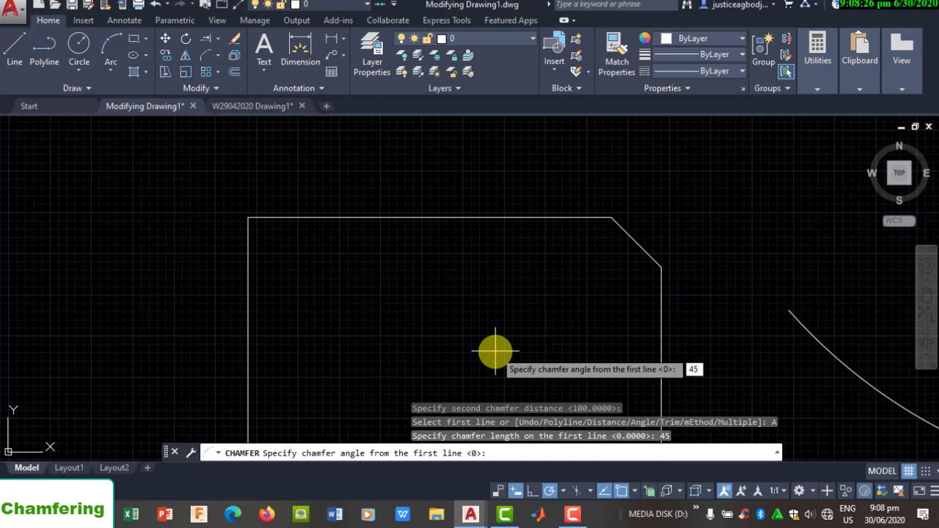
pyautogui.write('45')
pyautogui.press('Return')
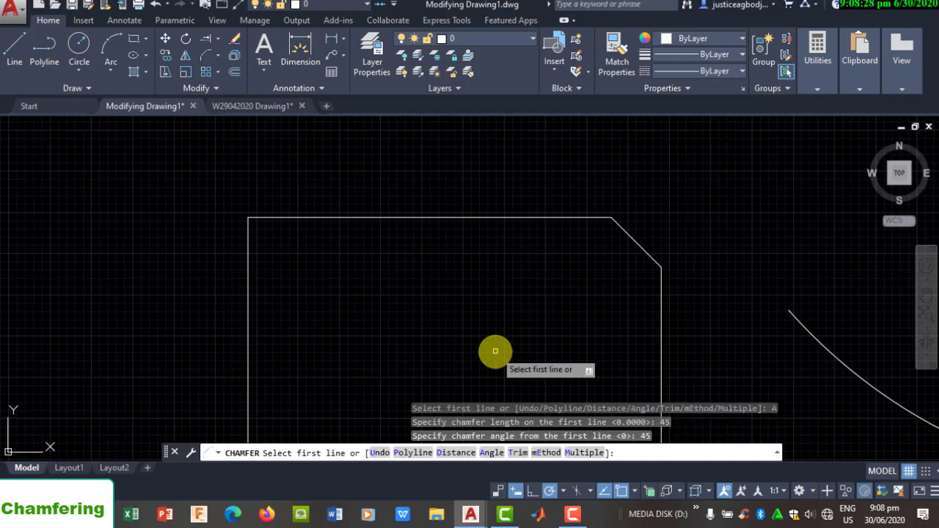
pyautogui.click(302, 217)
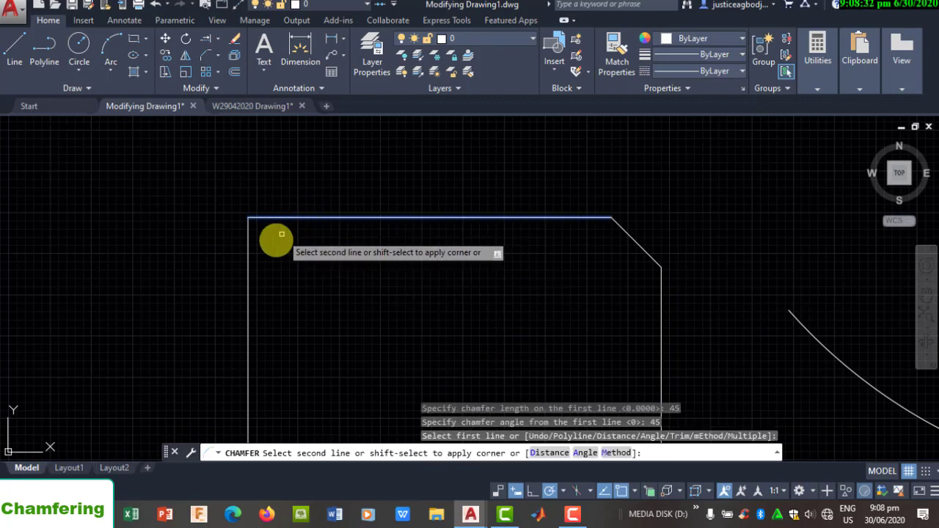
pyautogui.click(246, 277)
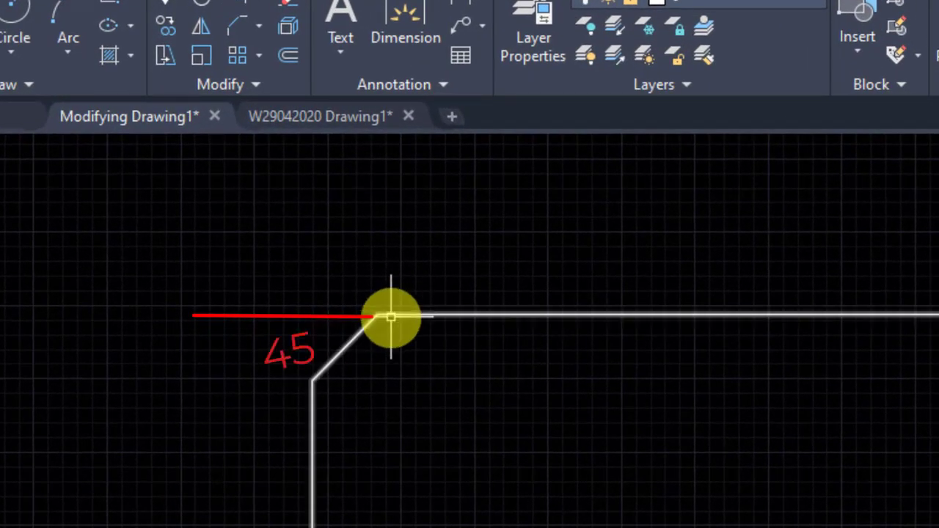
pyautogui.scroll(-3, 487, 355)
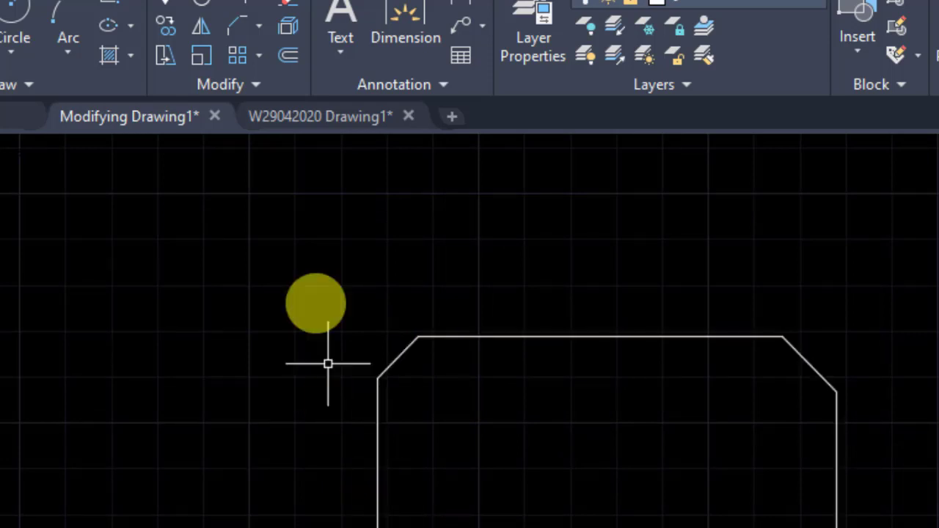
# Step: Blend the right ends of the upper and lower arcs around the BLEND CURVES label with the Blend Curves command
pyautogui.click(257, 23)
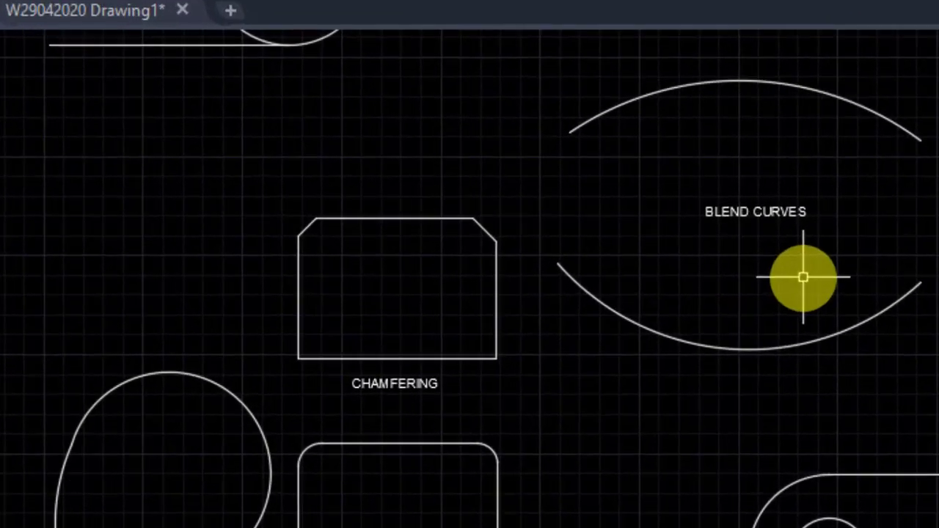
pyautogui.moveTo(610, 238); pyautogui.dragTo(380, 269, button='middle')
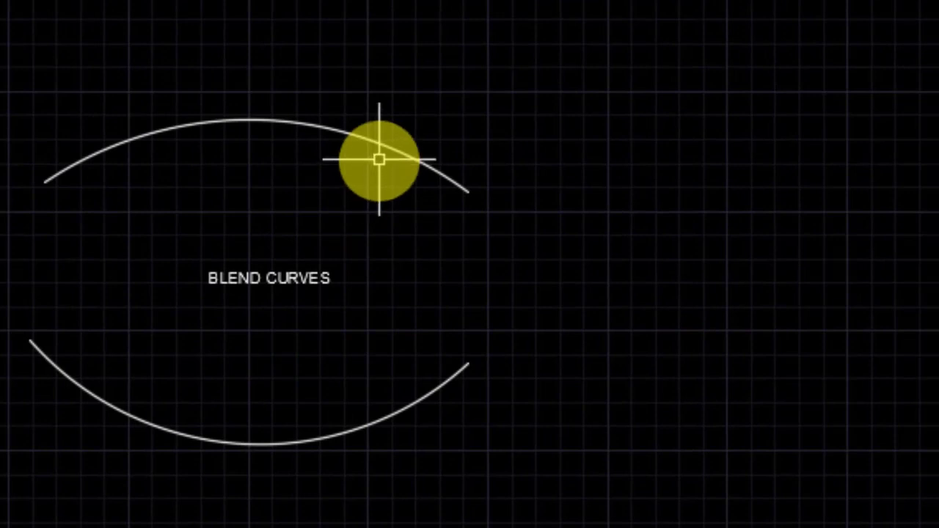
pyautogui.click(387, 152)
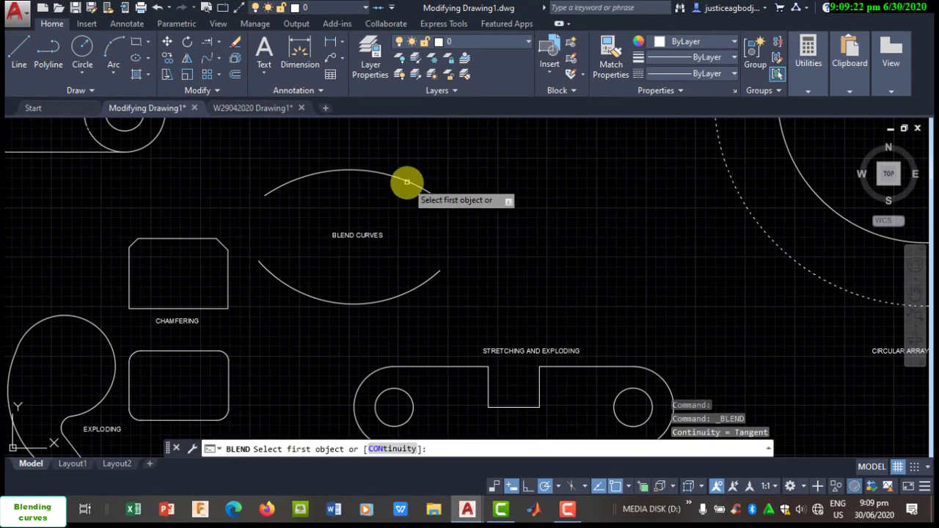
pyautogui.click(407, 181)
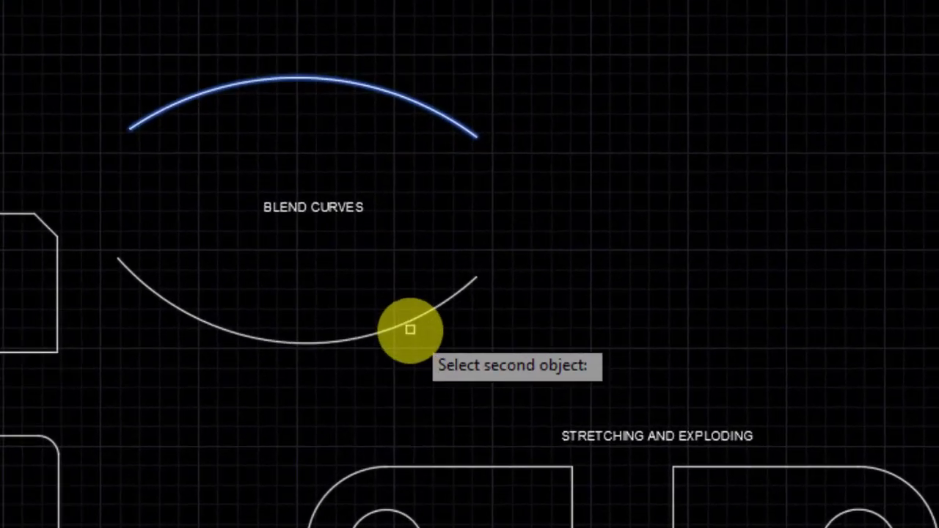
pyautogui.click(419, 317)
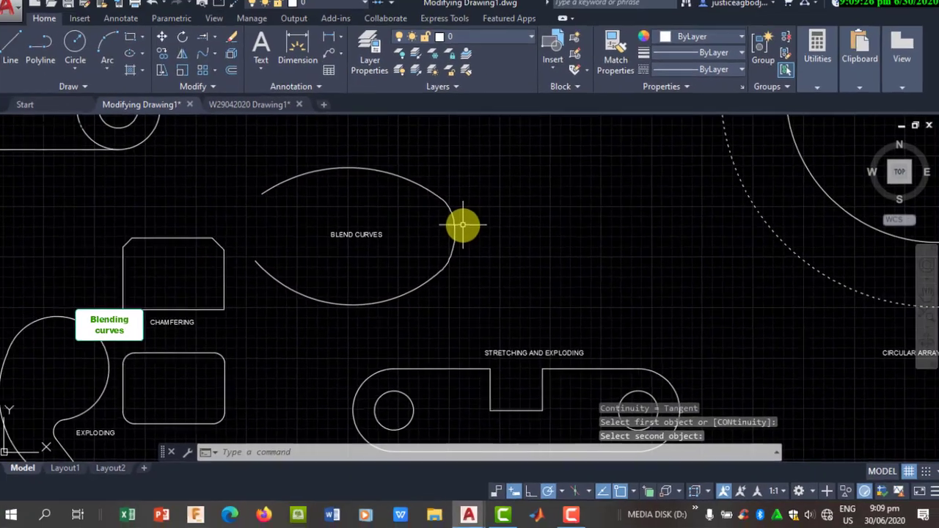
# Step: Blend the left ends of the same two arcs with Blend Curves to close the shape
pyautogui.click(223, 62)
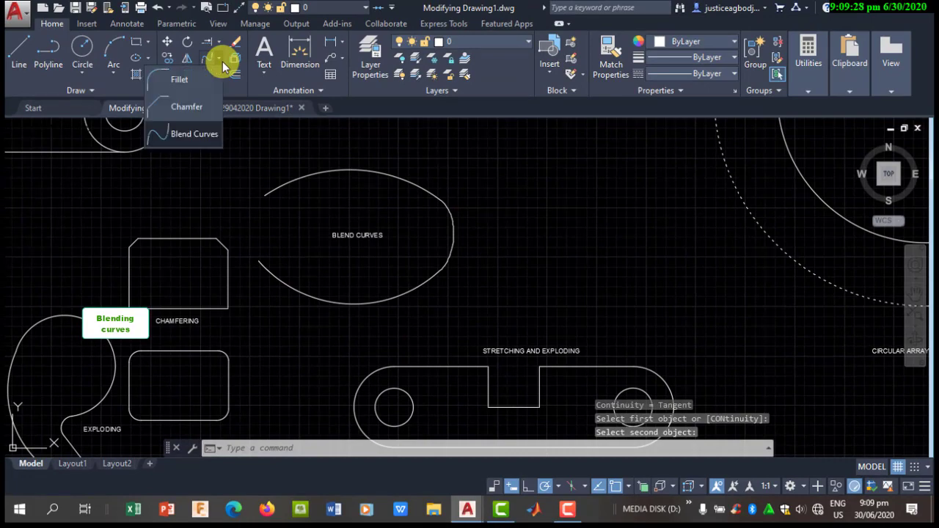
pyautogui.click(202, 132)
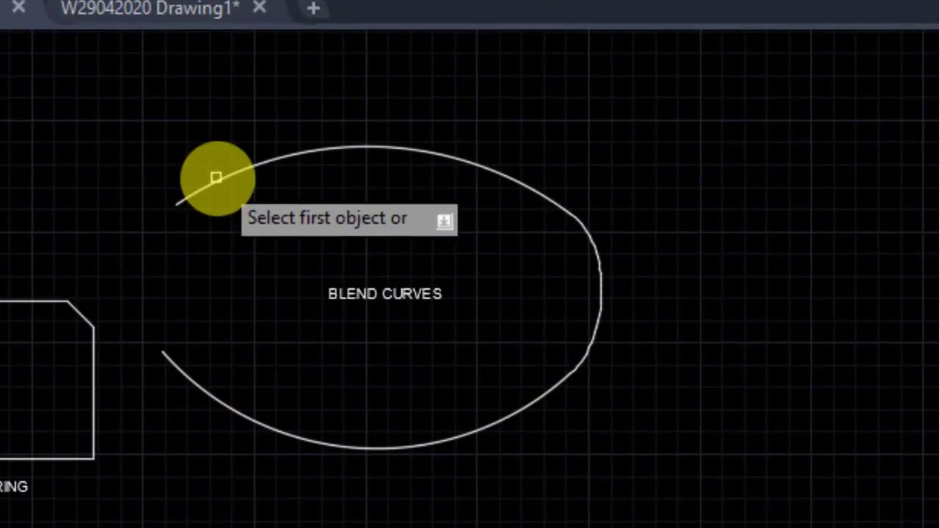
pyautogui.click(213, 183)
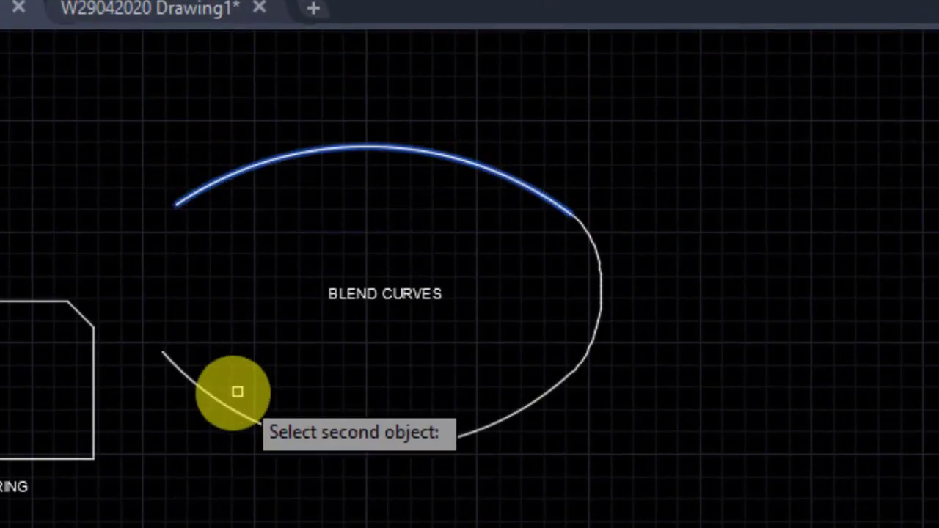
pyautogui.click(218, 394)
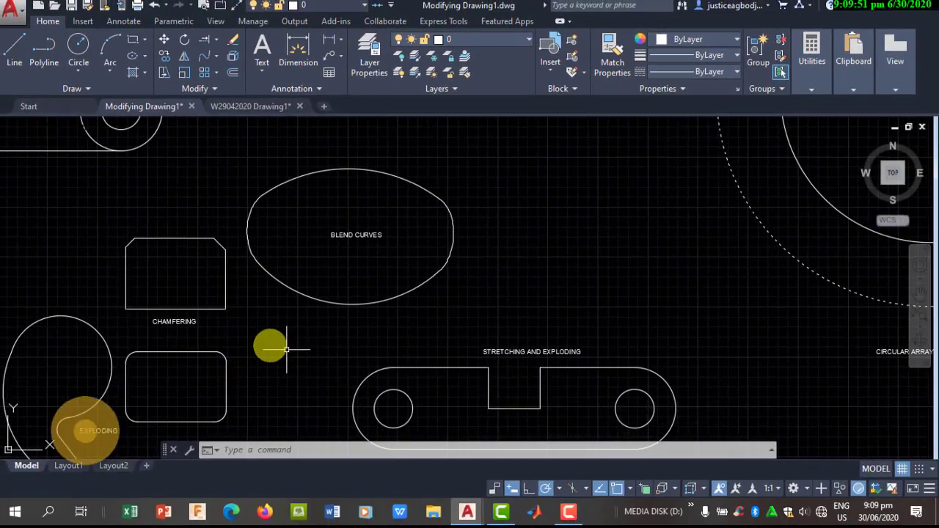
# Step: Select the rounded rectangle below the CHAMFERING label to examine its object type, clear the selection, and inspect its corners
pyautogui.scroll(-2, 204, 352)
pyautogui.scroll(4, 204, 352)
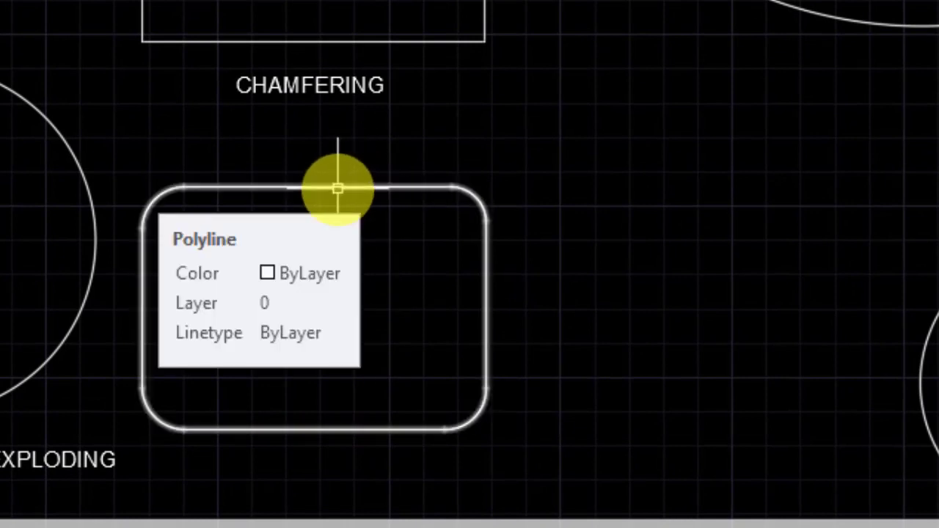
pyautogui.click(338, 189)
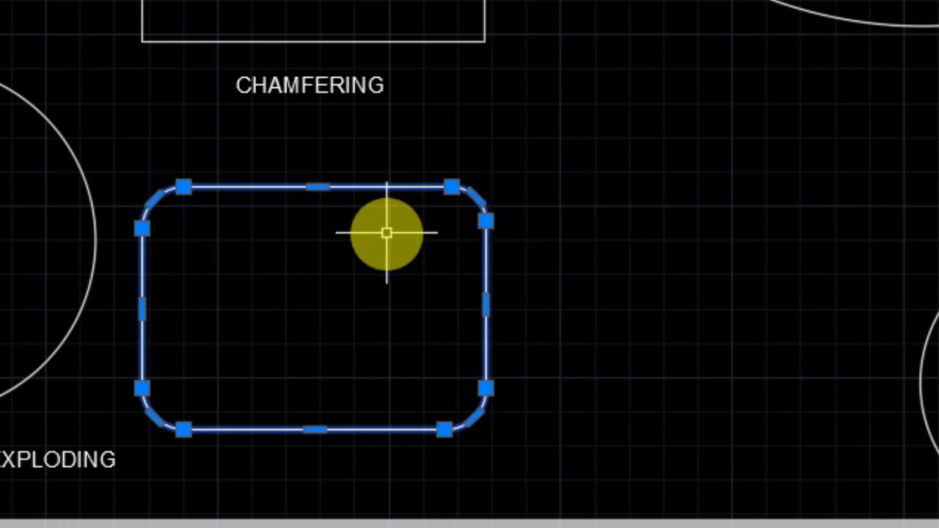
pyautogui.press('Escape')
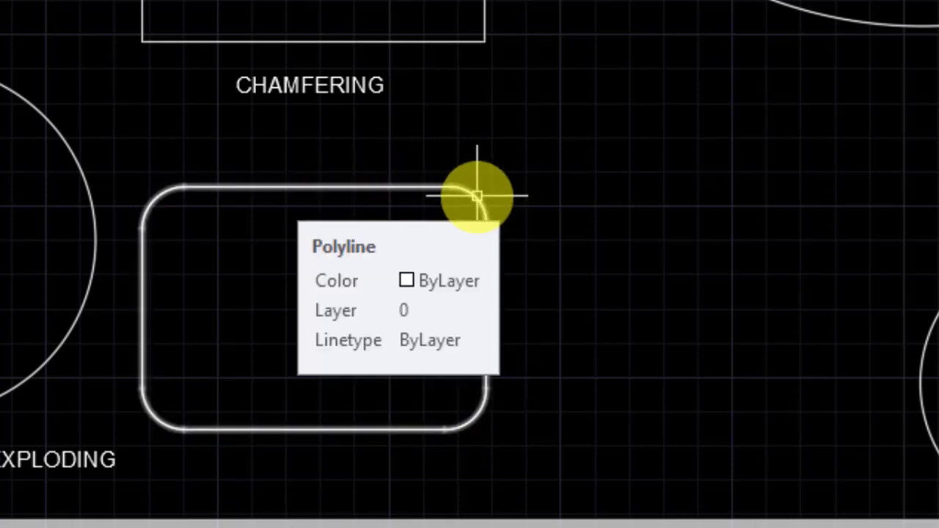
pyautogui.scroll(6, 476, 198)
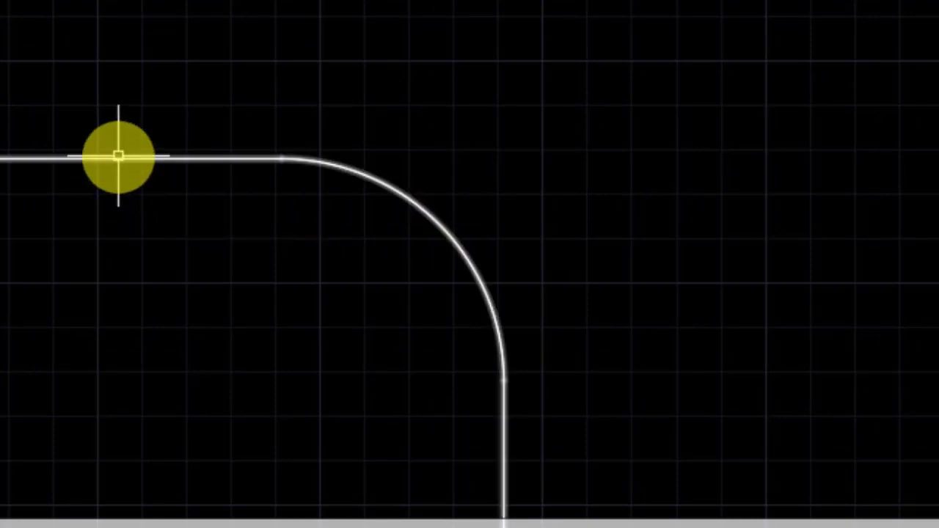
pyautogui.scroll(-4, 95, 235)
pyautogui.moveTo(88, 244)
pyautogui.mouseDown(button='middle')
pyautogui.moveTo(654, 109)
pyautogui.moveTo(685, 78)
pyautogui.mouseUp(button='middle')
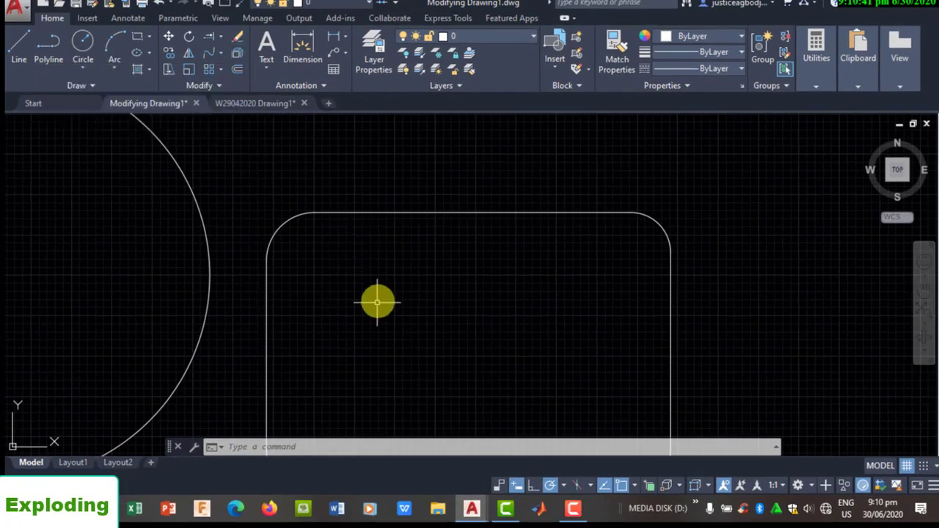
# Step: Explode the rounded rectangle below the CHAMFERING label into separate objects
pyautogui.scroll(-2, 377, 297)
pyautogui.click(423, 239)
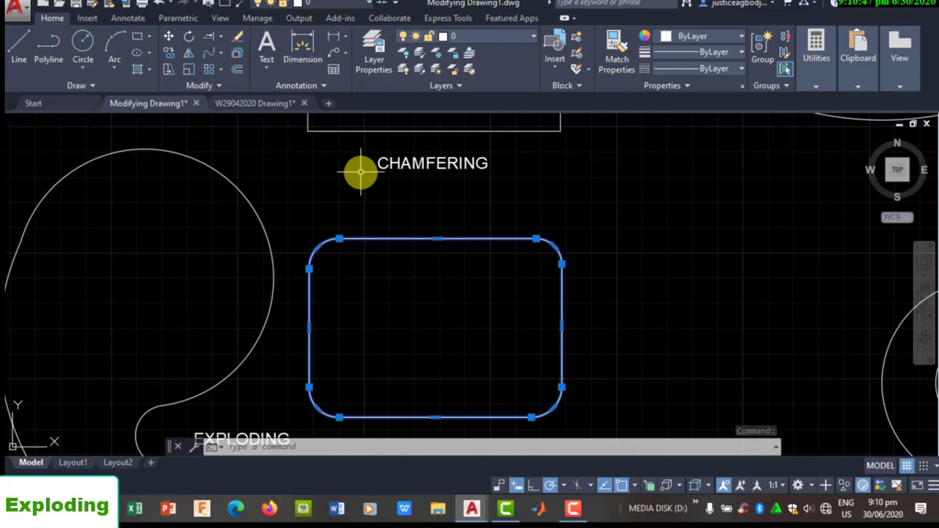
pyautogui.write('x')
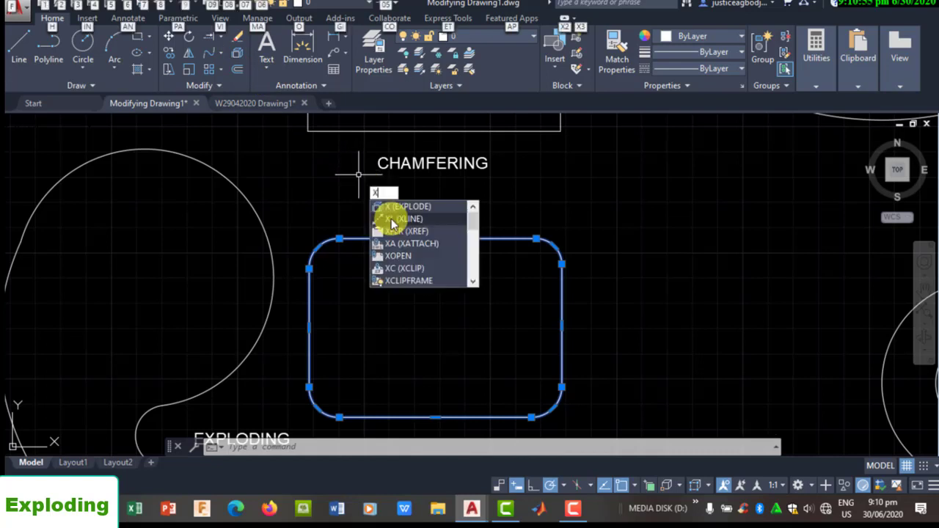
pyautogui.click(436, 207)
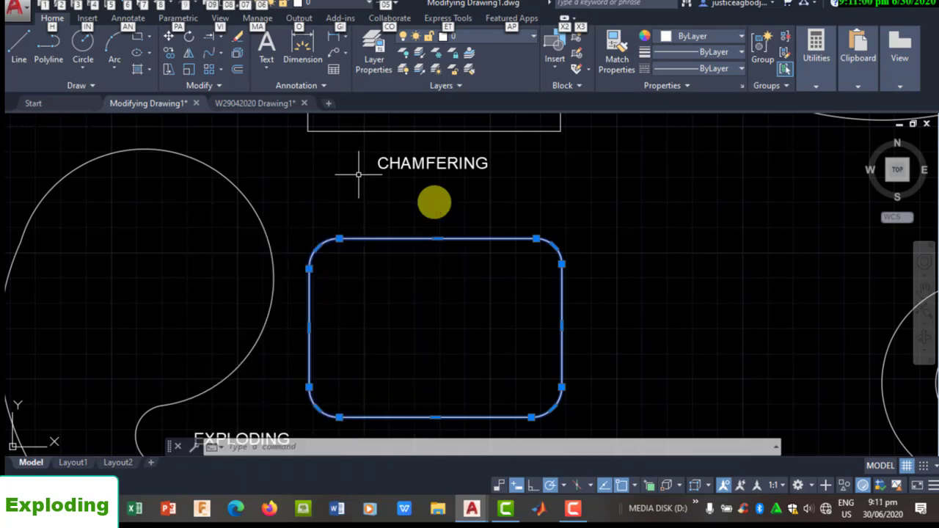
# Step: Select the exploded rectangle's top edge and upper-right corner arc to examine them as individual objects, and clear the selection
pyautogui.scroll(2, 411, 240)
pyautogui.click(419, 237)
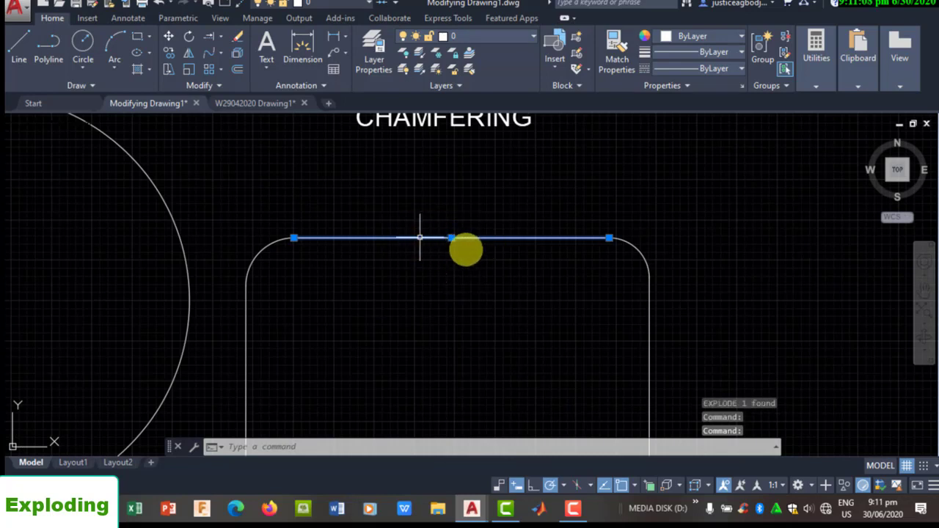
pyautogui.doubleClick(458, 240)
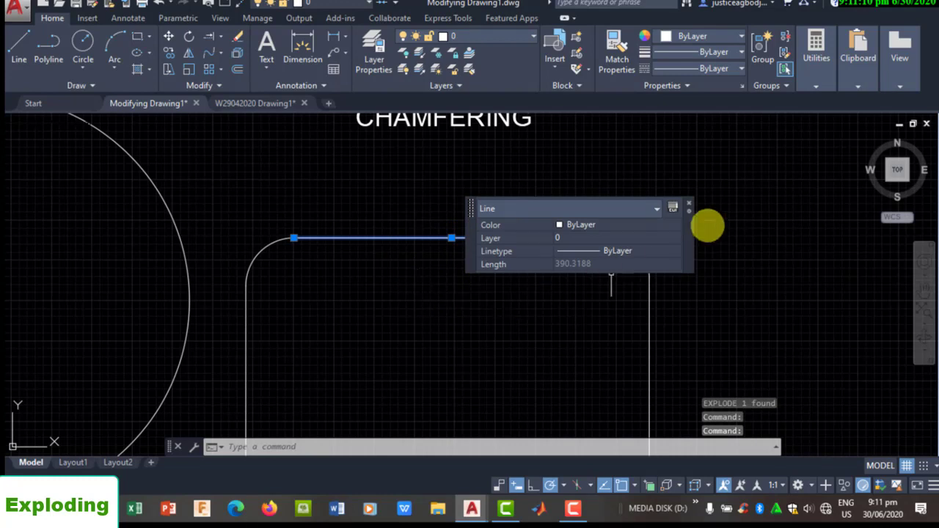
pyautogui.click(690, 209)
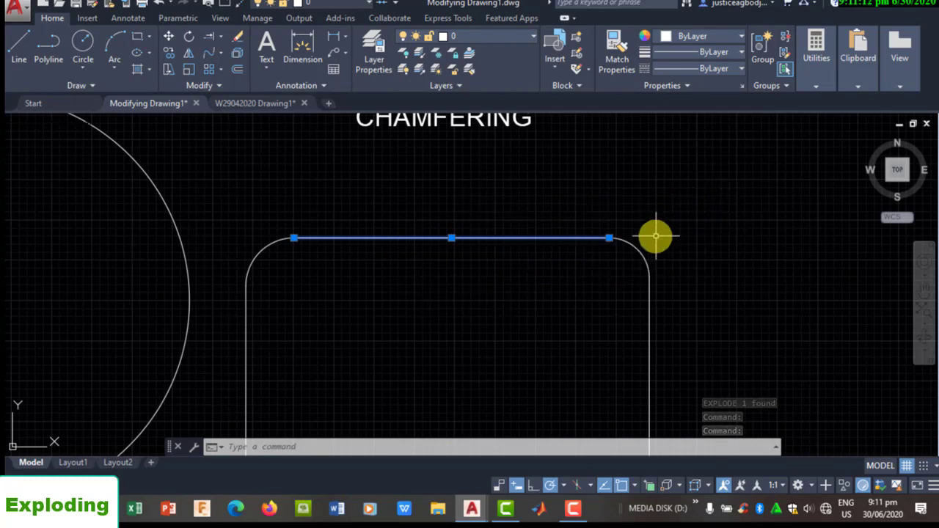
pyautogui.click(638, 249)
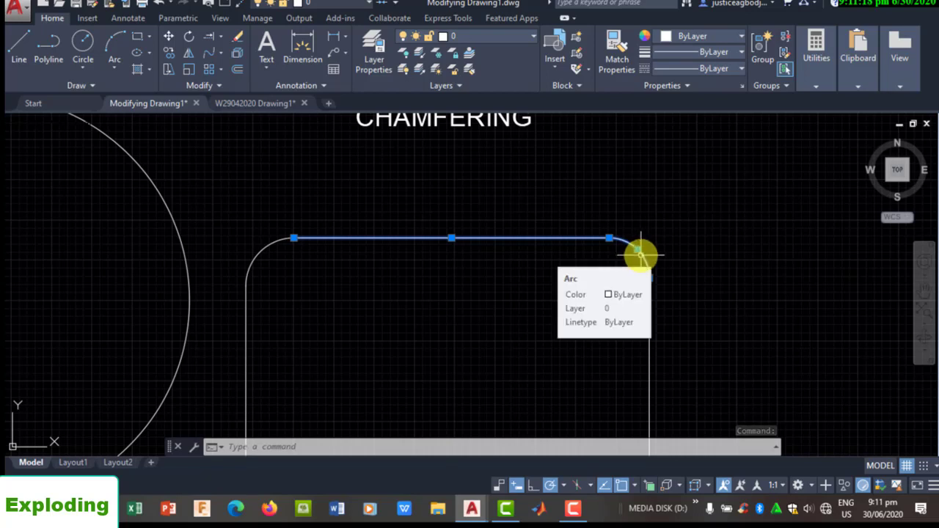
pyautogui.press('Escape')
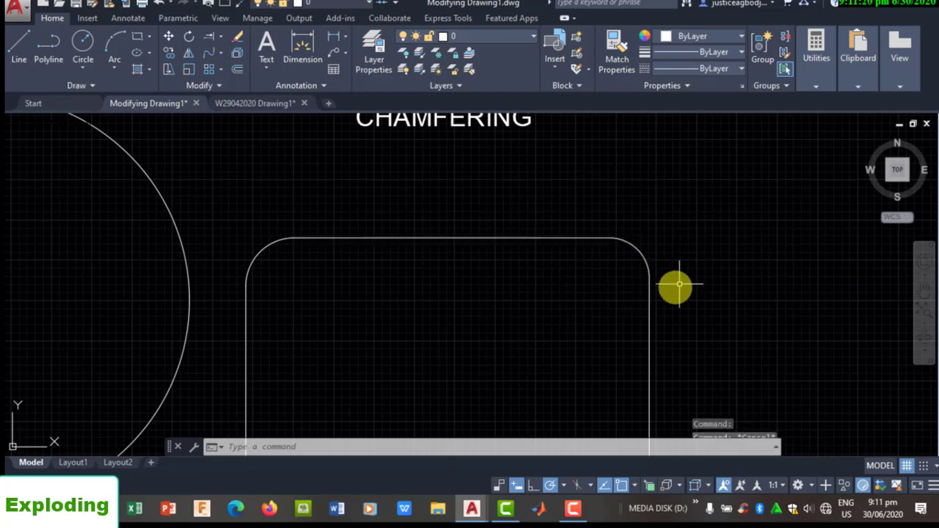
# Step: Explode the curved figure between the FILLETING and EXPLODING labels, check its large upper arc individually, and clear the selection
pyautogui.scroll(-2, 520, 306)
pyautogui.moveTo(369, 343); pyautogui.dragTo(605, 240, button='middle')
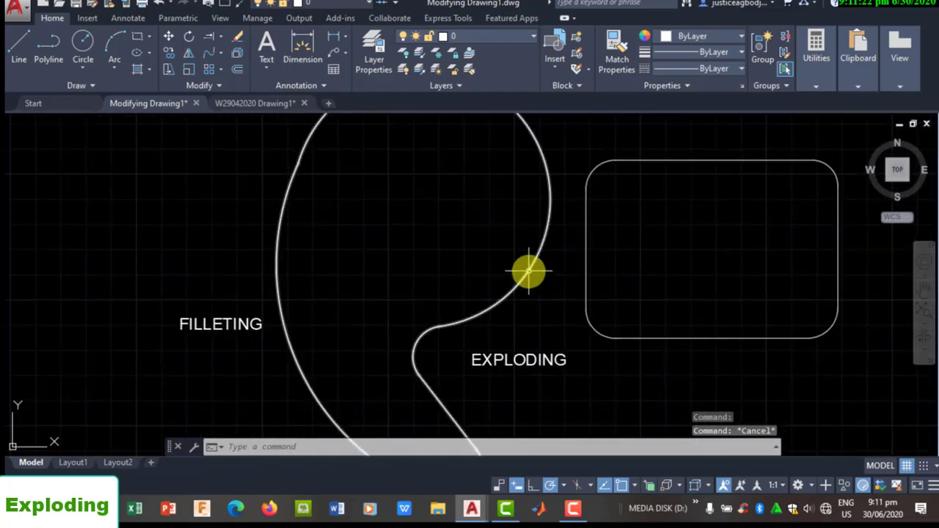
pyautogui.scroll(-3, 529, 270)
pyautogui.click(526, 270)
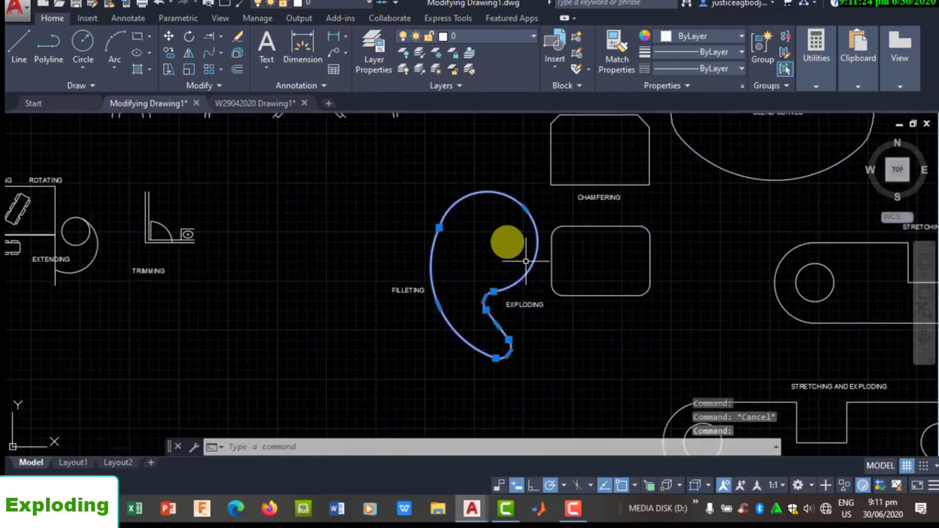
pyautogui.click(245, 53)
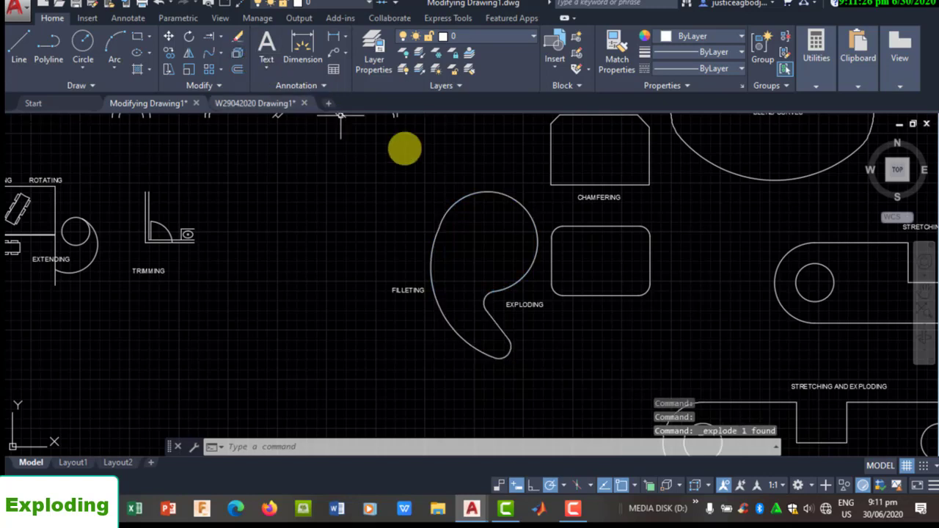
pyautogui.click(506, 194)
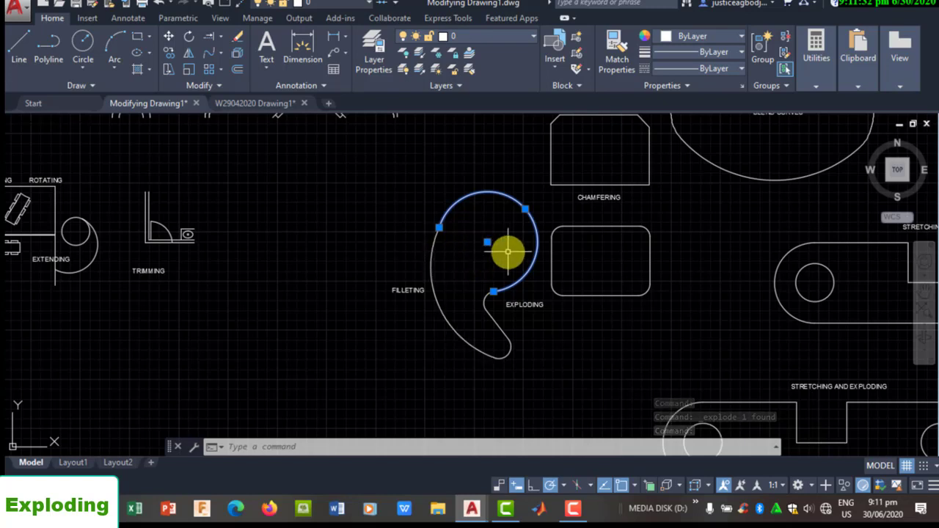
pyautogui.press('Escape')
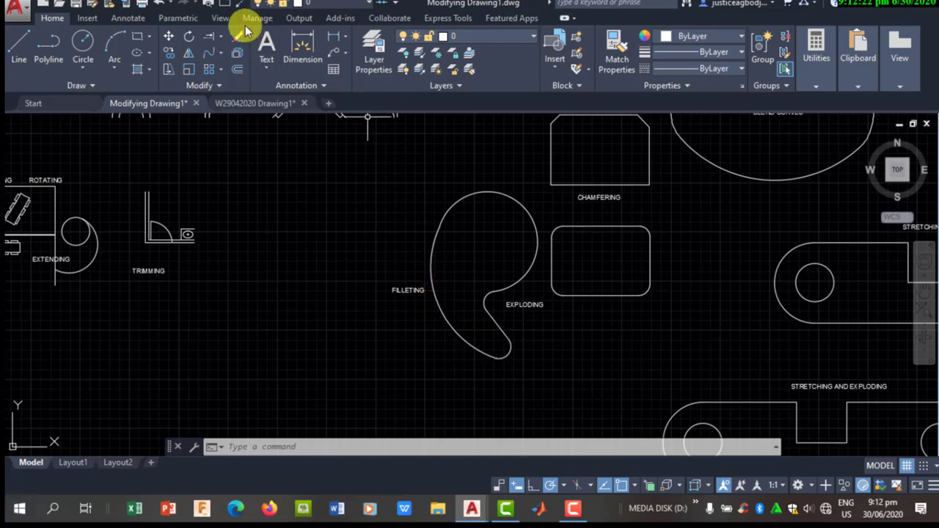
# Step: Display the additional Modify tools to look them over, and close the list
pyautogui.click(220, 85)
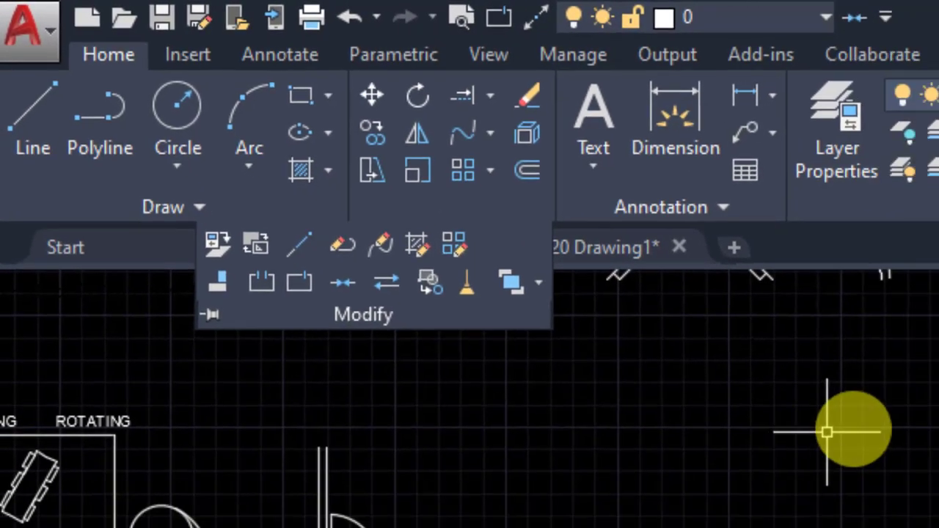
pyautogui.click(826, 433)
pyautogui.click(746, 513)
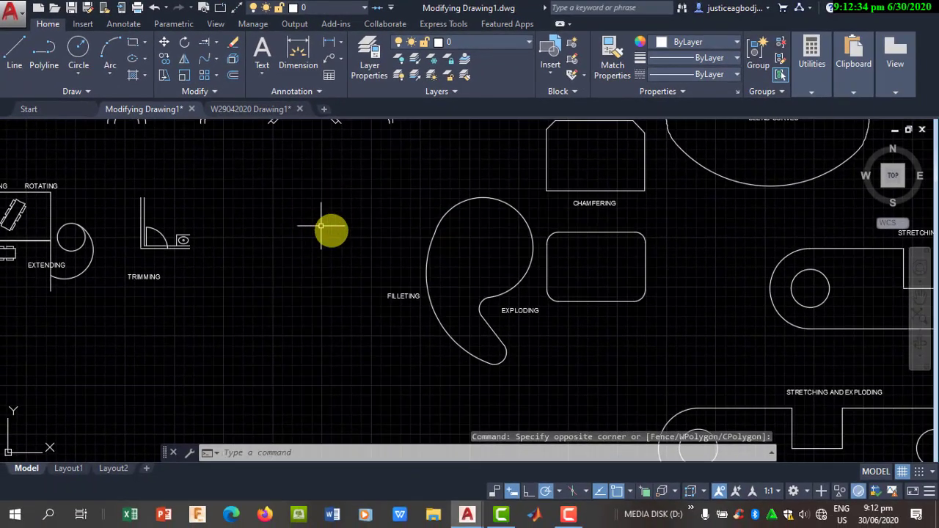
# Step: Review the modified objects across the whole practice drawing, from the moved and copied tables to the filleted, chamfered and blended shapes
pyautogui.moveTo(513, 275)
pyautogui.mouseDown(button='middle')
pyautogui.moveTo(384, 271)
pyautogui.moveTo(267, 301)
pyautogui.mouseUp(button='middle')
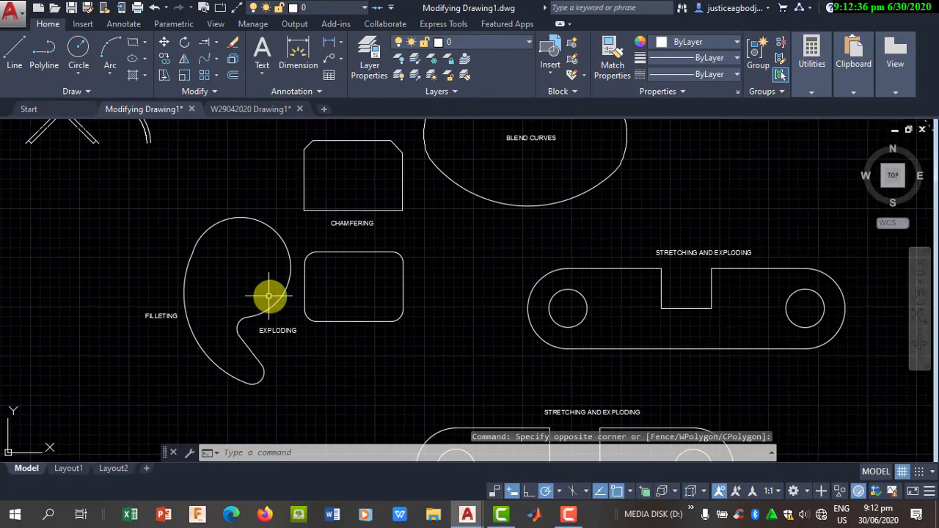
pyautogui.scroll(-4, 222, 298)
pyautogui.moveTo(209, 301); pyautogui.dragTo(366, 296, button='middle')
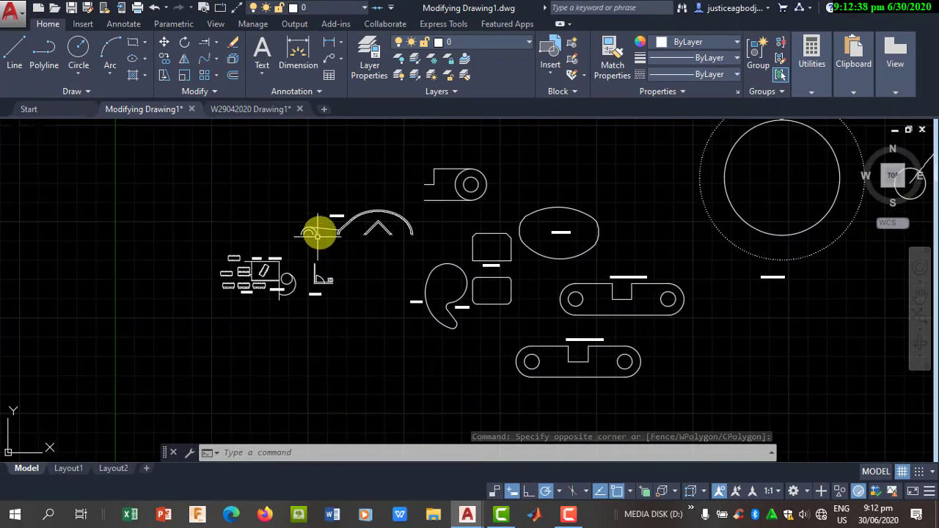
pyautogui.scroll(4, 315, 220)
pyautogui.scroll(-4, 350, 260)
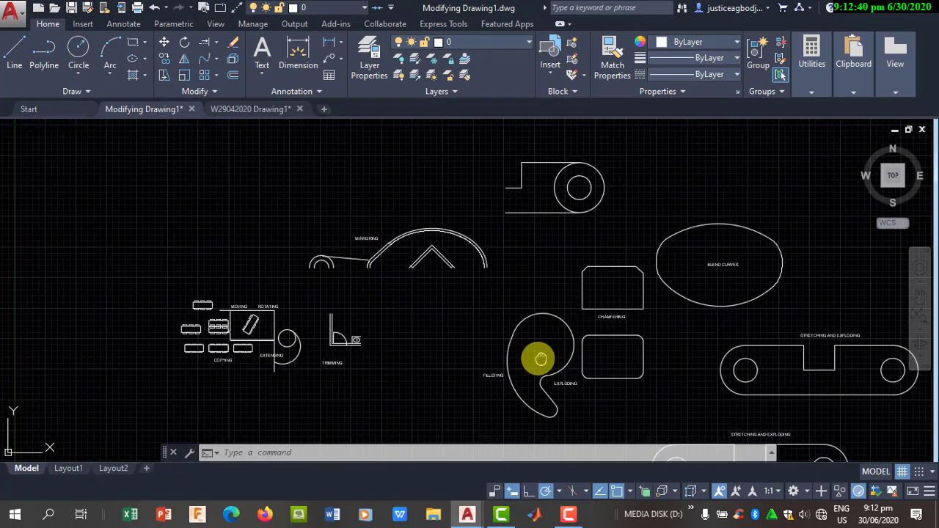
pyautogui.moveTo(533, 338); pyautogui.dragTo(440, 289, button='middle')
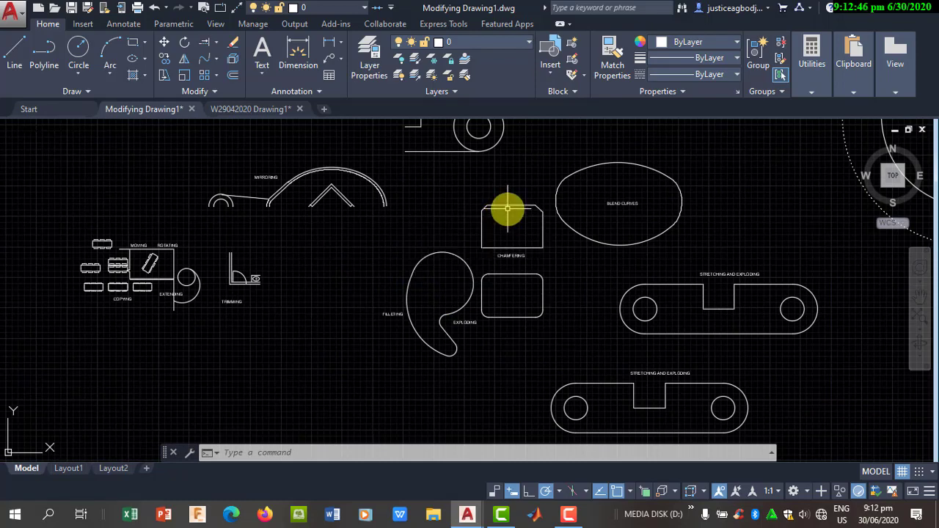
pyautogui.scroll(-4, 508, 206)
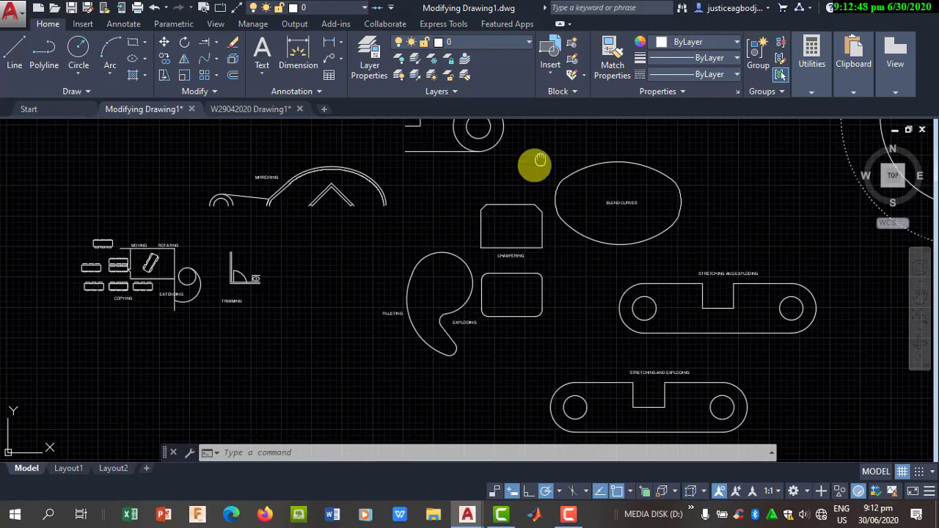
pyautogui.scroll(-3, 475, 252)
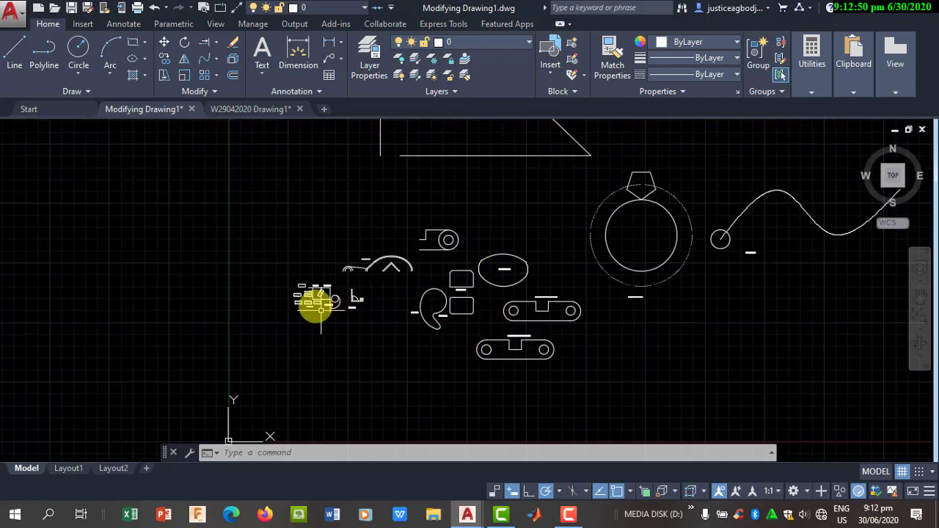
pyautogui.scroll(3, 306, 293)
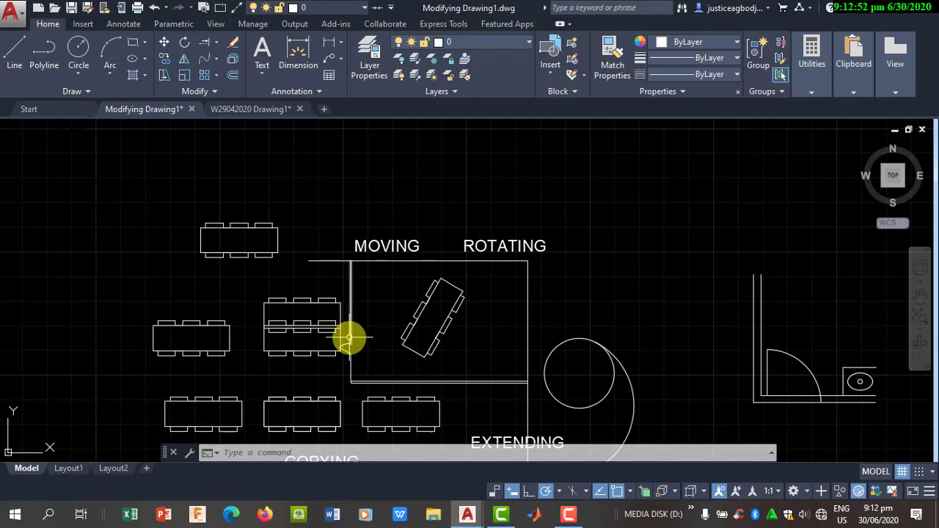
pyautogui.scroll(-3, 443, 264)
pyautogui.moveTo(635, 318); pyautogui.dragTo(498, 288, button='middle')
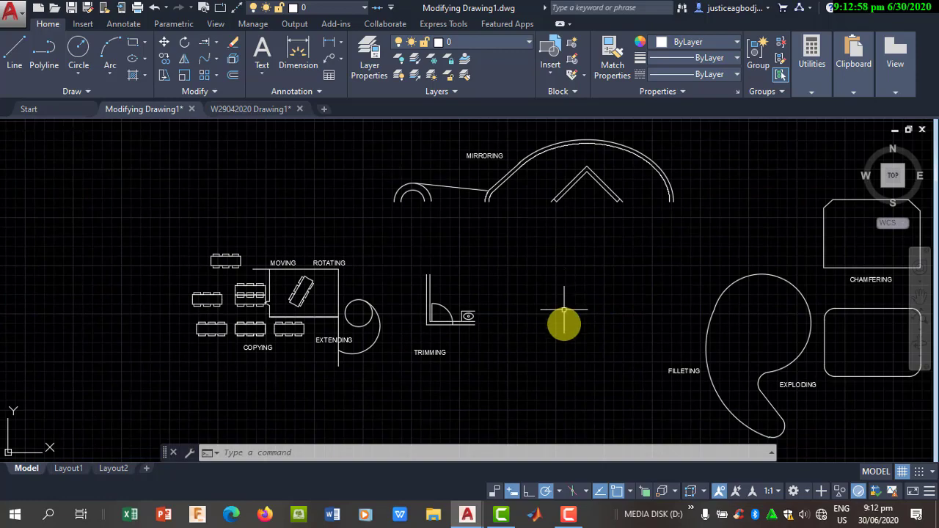
pyautogui.click(568, 513)
pyautogui.click(870, 464)
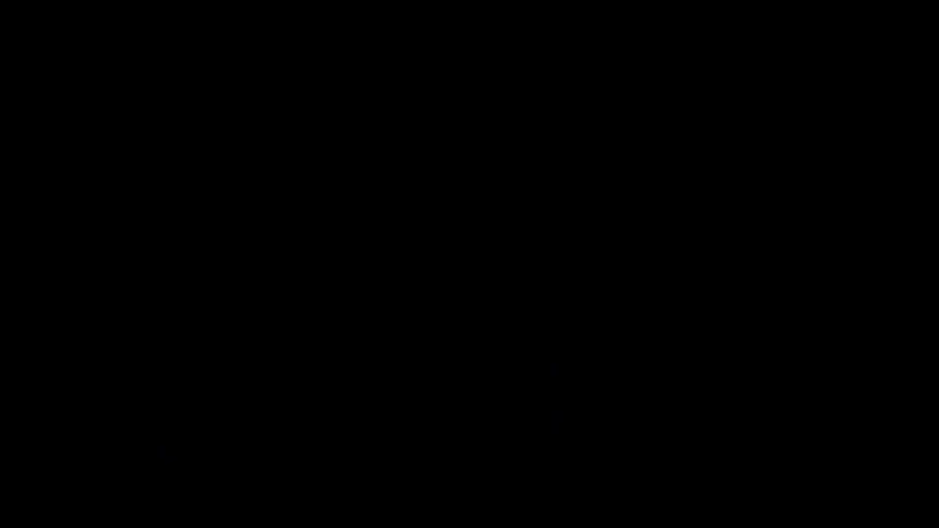